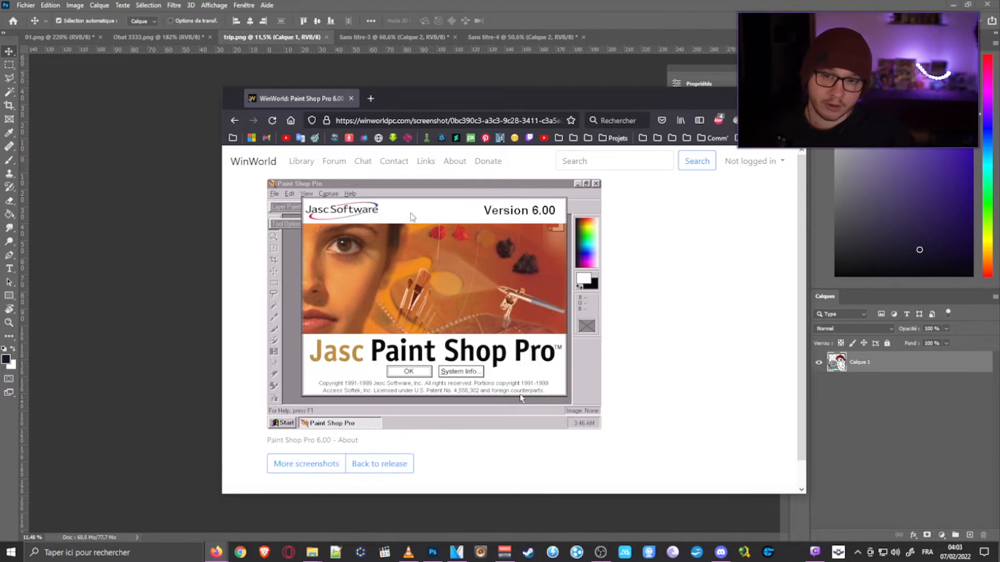
pyautogui.moveTo(485, 98); pyautogui.dragTo(0, 118)
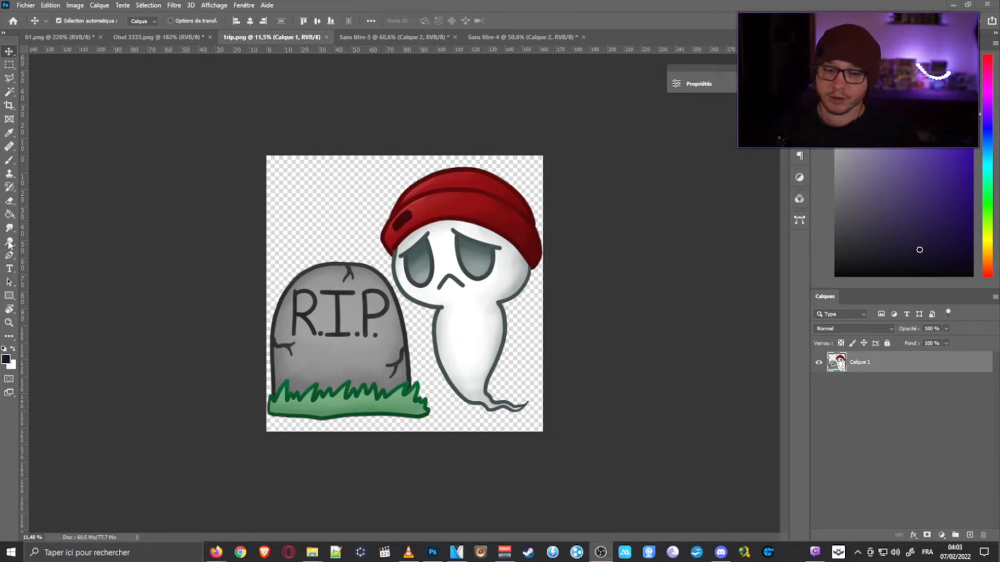
pyautogui.click(457, 551)
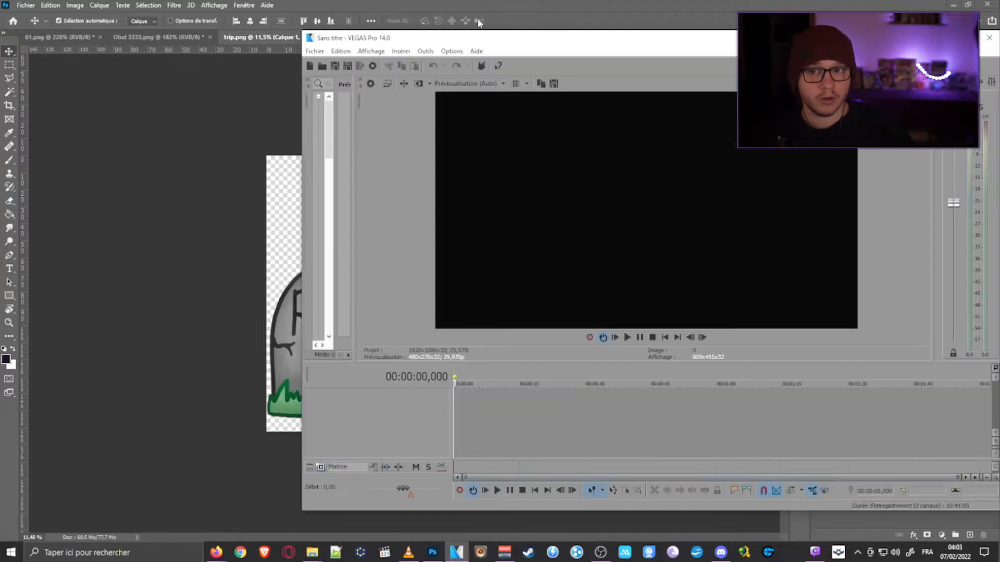
pyautogui.moveTo(395, 41); pyautogui.dragTo(160, 37)
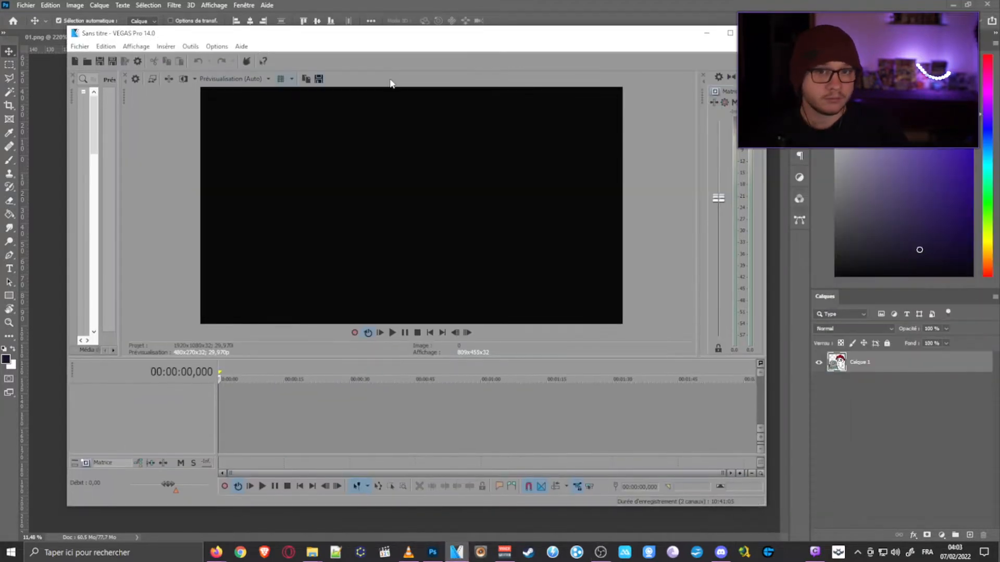
pyautogui.click(706, 35)
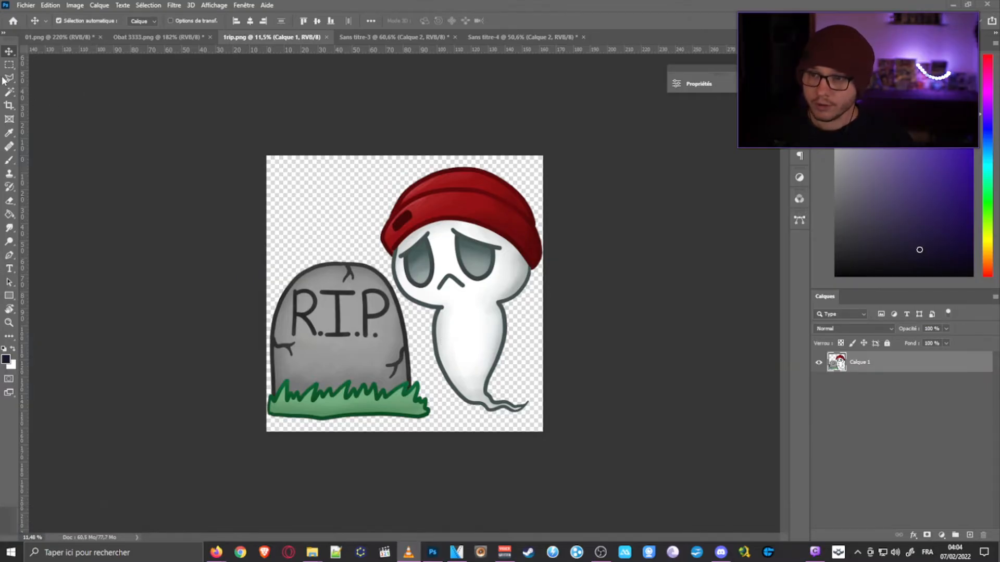
# - Examine the tombstone and ghost drawing in the flattened one-layer PNG document up close and as a whole
pyautogui.click(243, 183)
pyautogui.scroll(5, 476, 291)
pyautogui.scroll(-1, 505, 339)
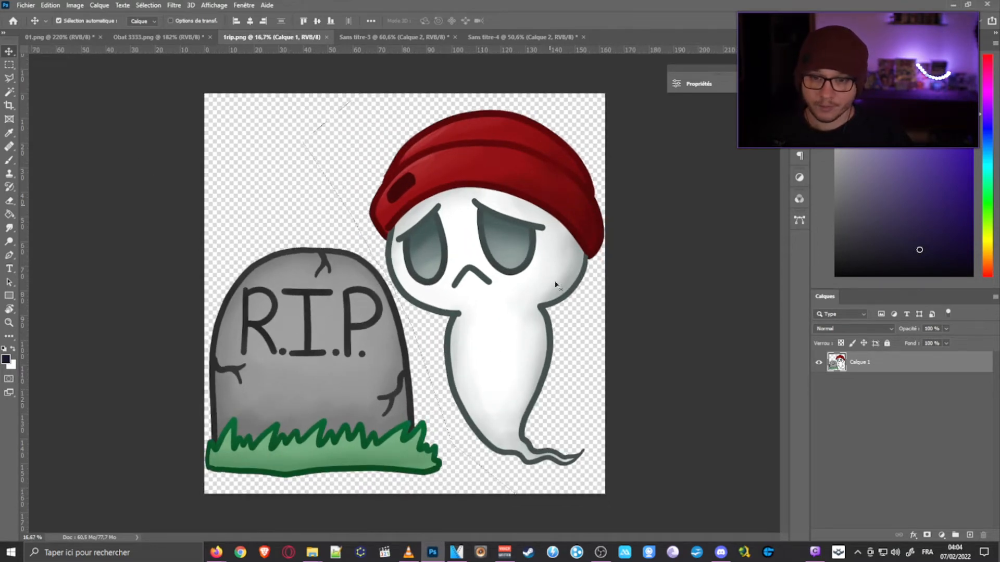
pyautogui.scroll(1, 380, 328)
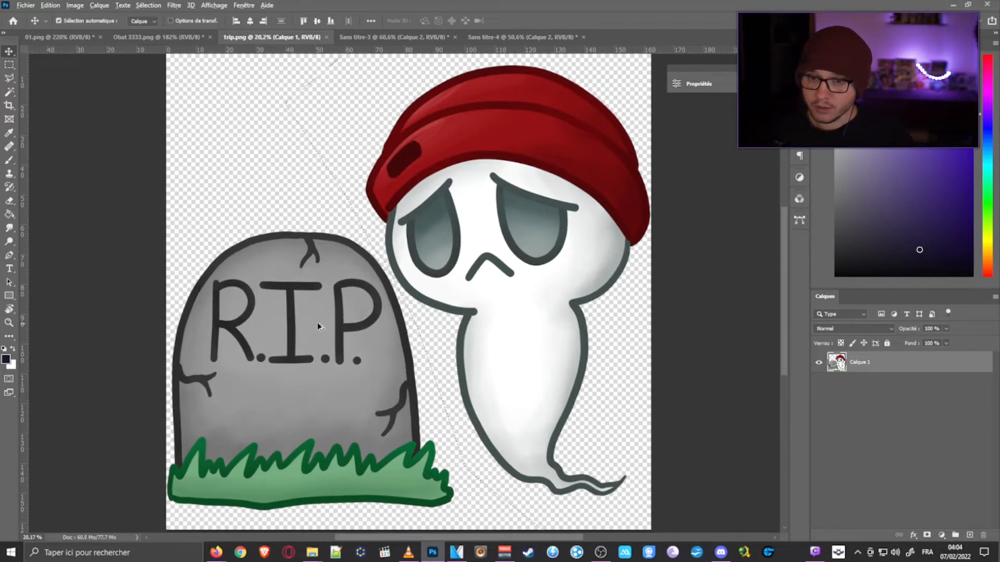
pyautogui.scroll(1, 476, 195)
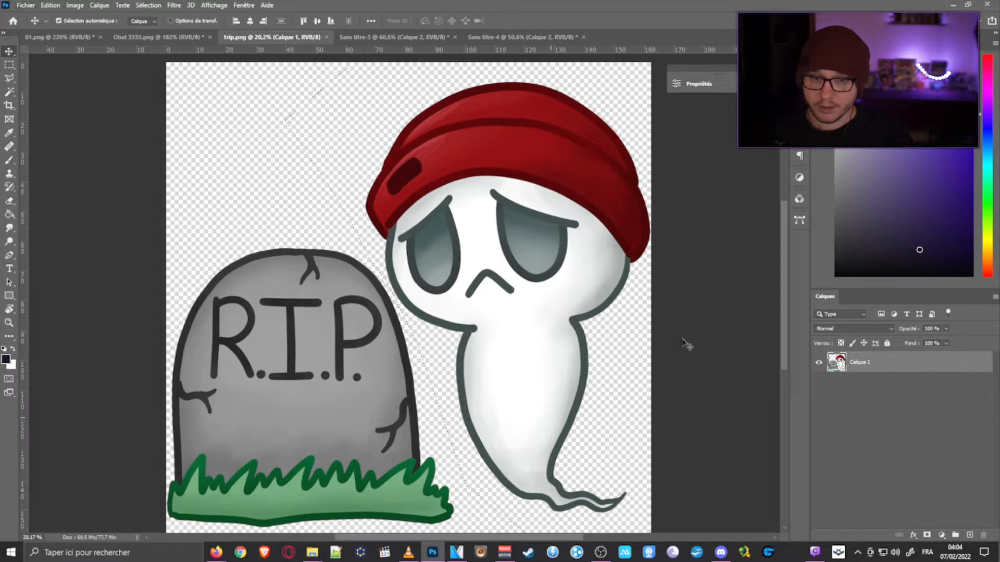
pyautogui.scroll(-2, 394, 260)
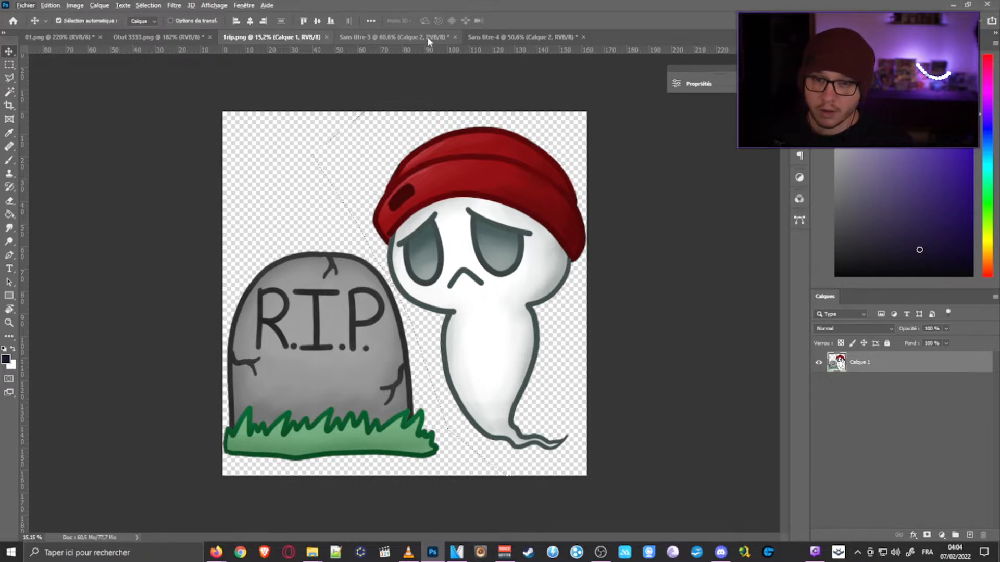
pyautogui.hotkey('ctrl', '-')
pyautogui.scroll(2, 386, 353)
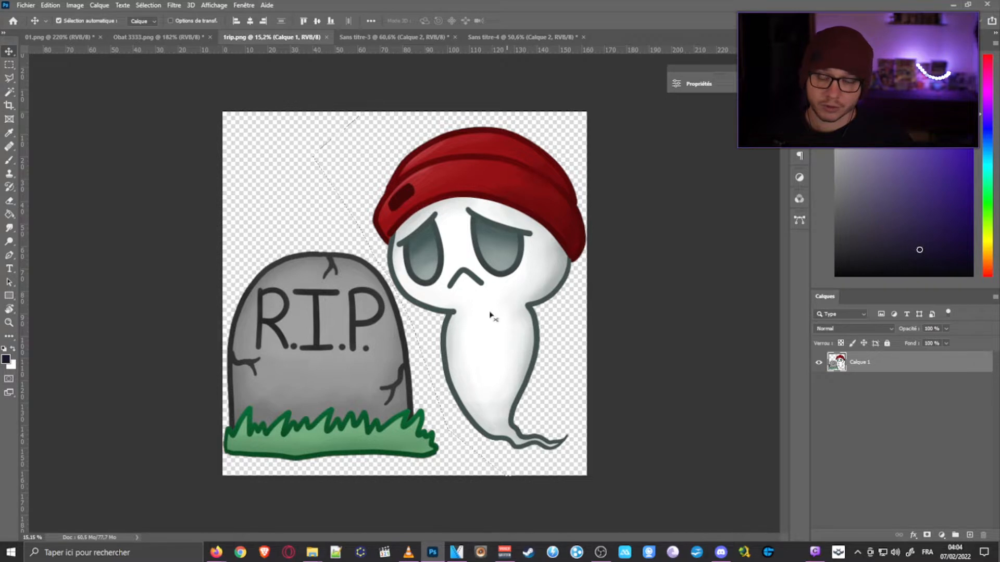
pyautogui.scroll(-2, 322, 320)
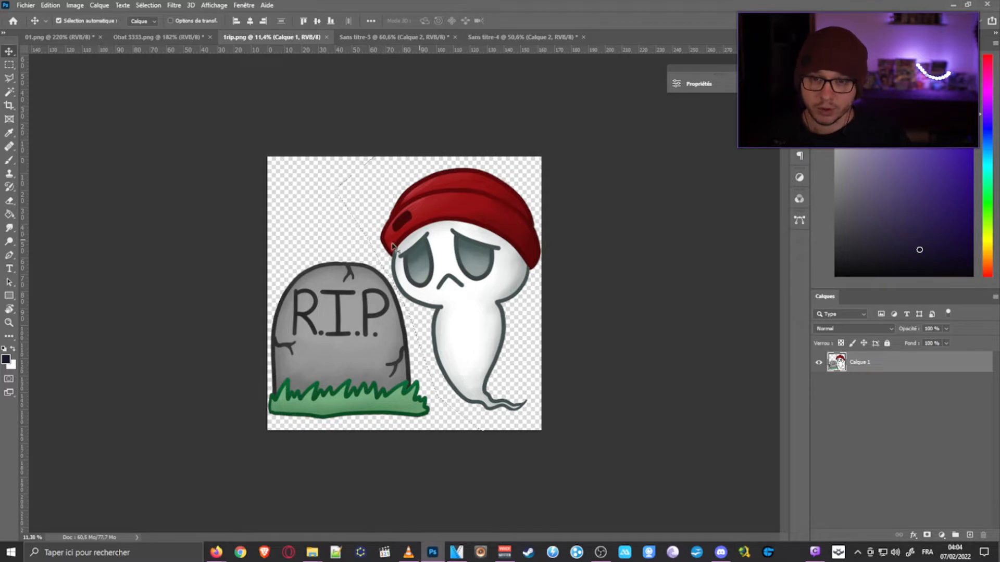
# - Look through the open documents and switch to Sans titre-4, which holds the tombstone and ghost on separate layers
pyautogui.click(376, 39)
pyautogui.click(508, 39)
pyautogui.click(393, 38)
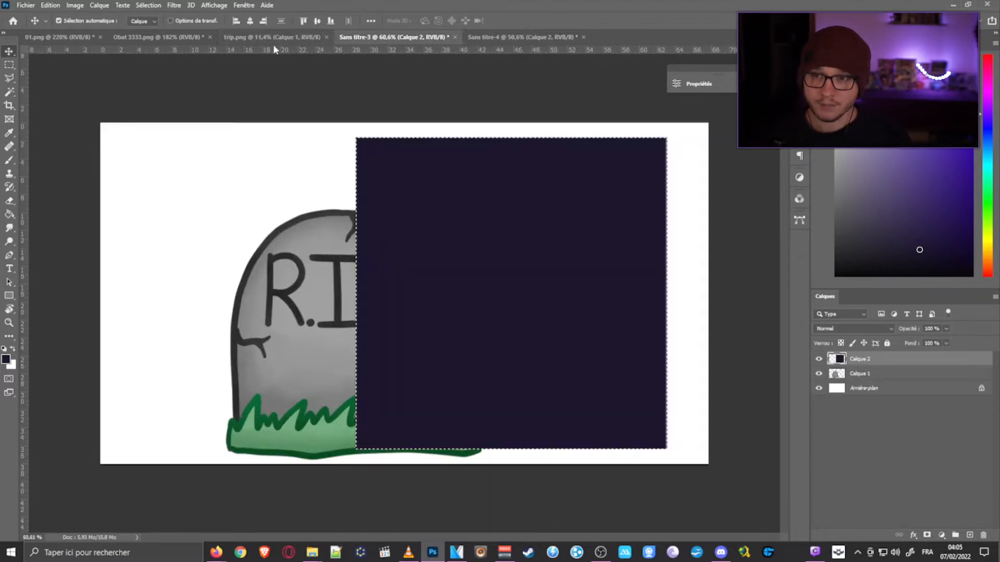
pyautogui.click(163, 36)
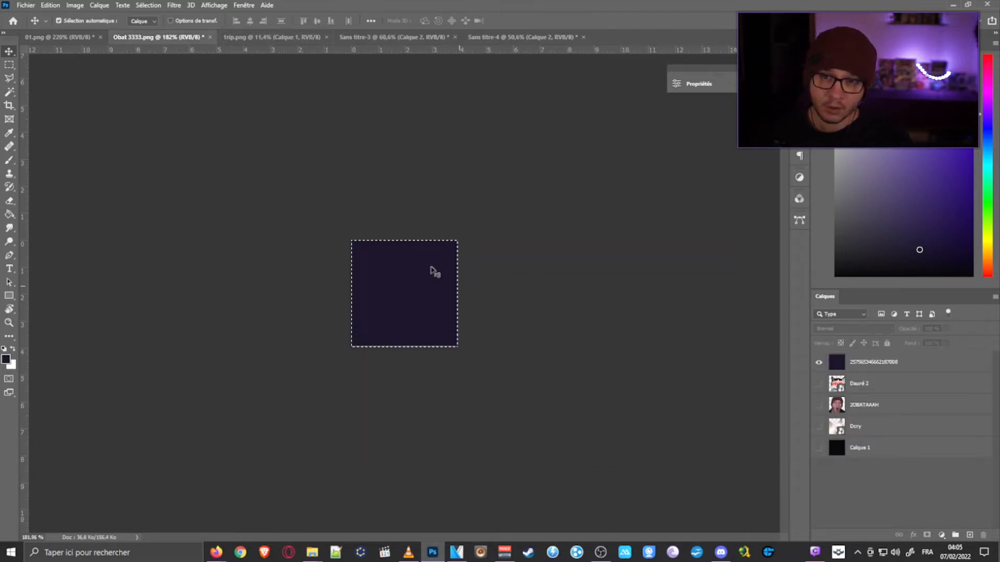
pyautogui.click(408, 38)
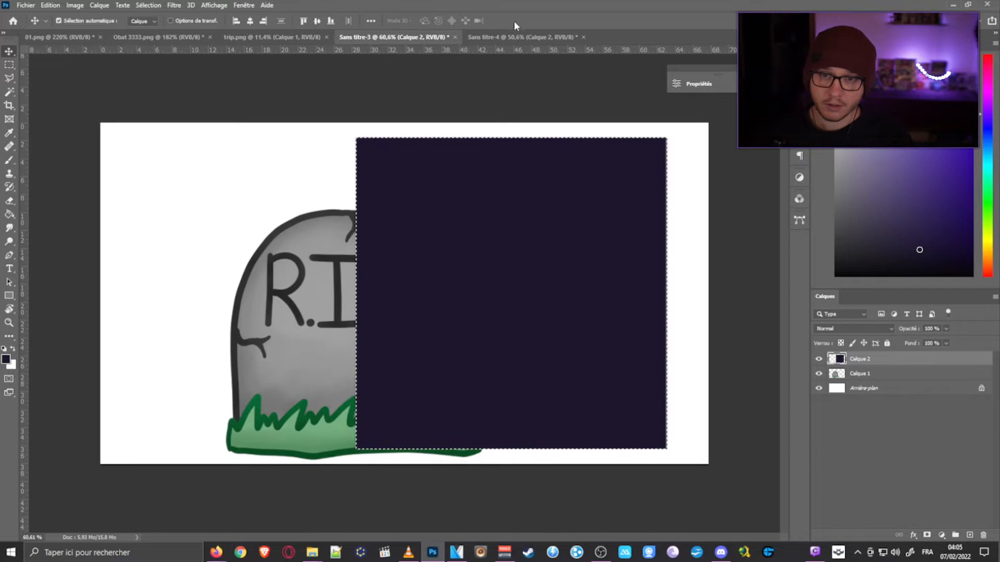
pyautogui.click(515, 37)
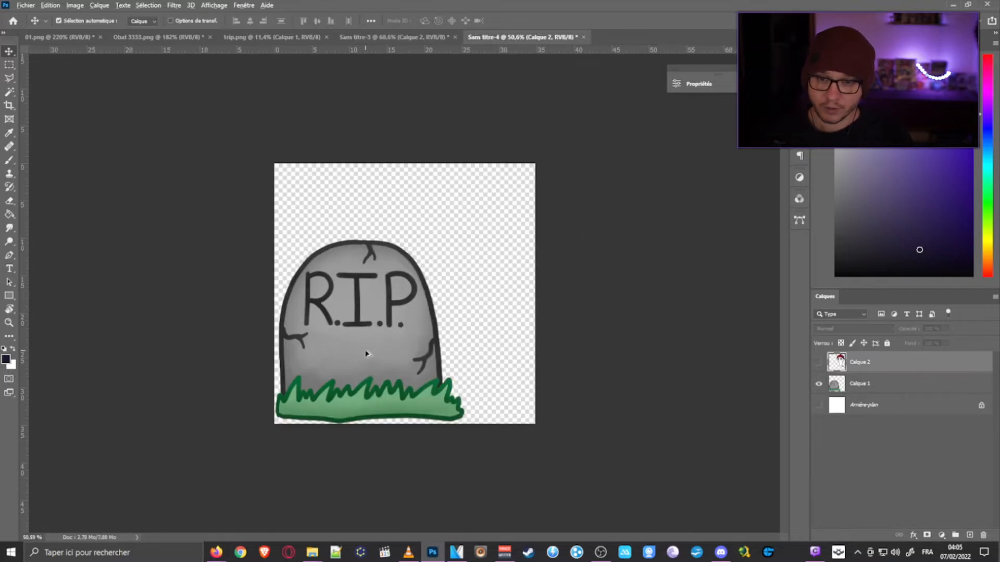
pyautogui.scroll(2, 366, 354)
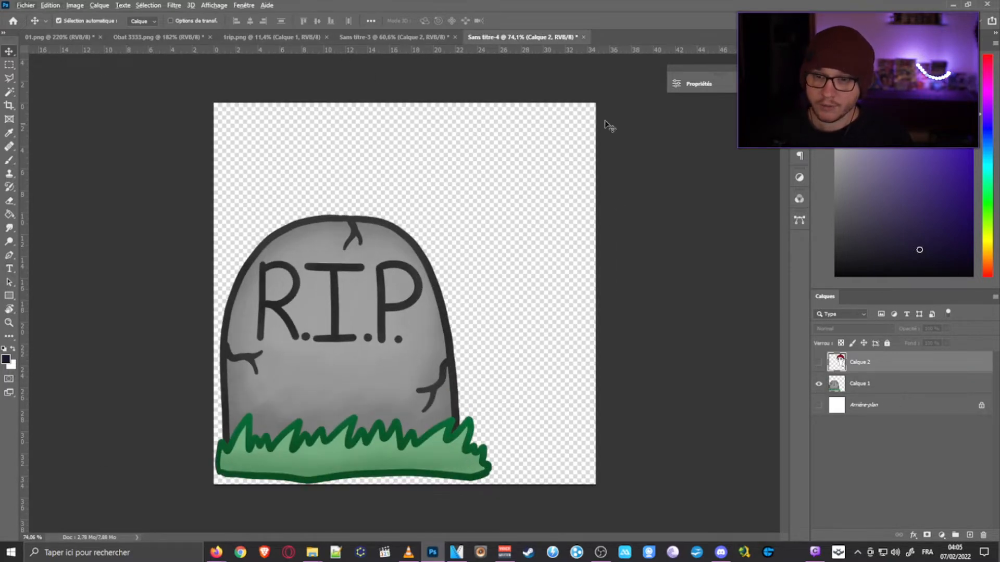
# - Export the visible tombstone layer as a PNG named 001 to the Bureau folder, replacing the existing file
pyautogui.click(25, 5)
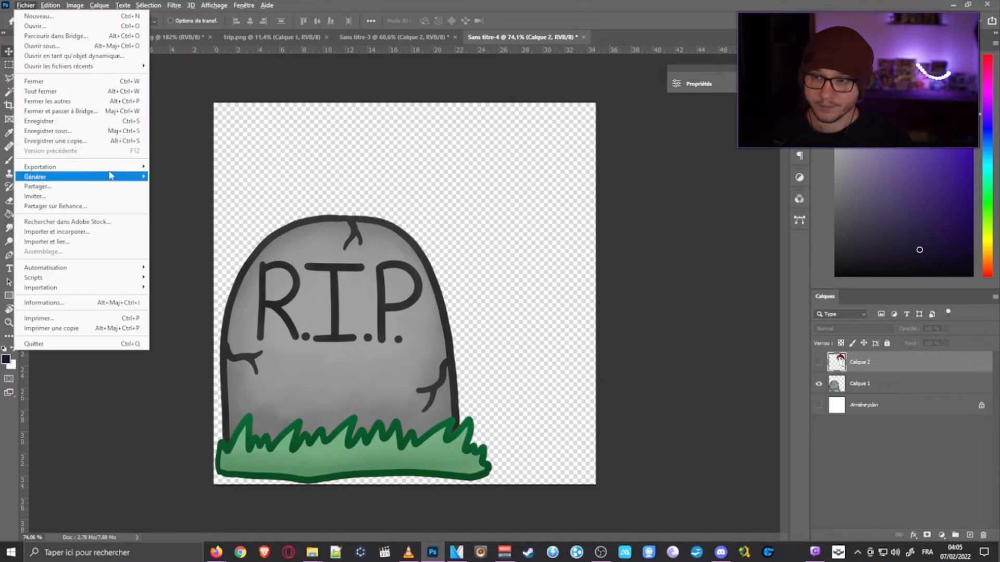
pyautogui.moveTo(79, 166)
pyautogui.click(262, 166)
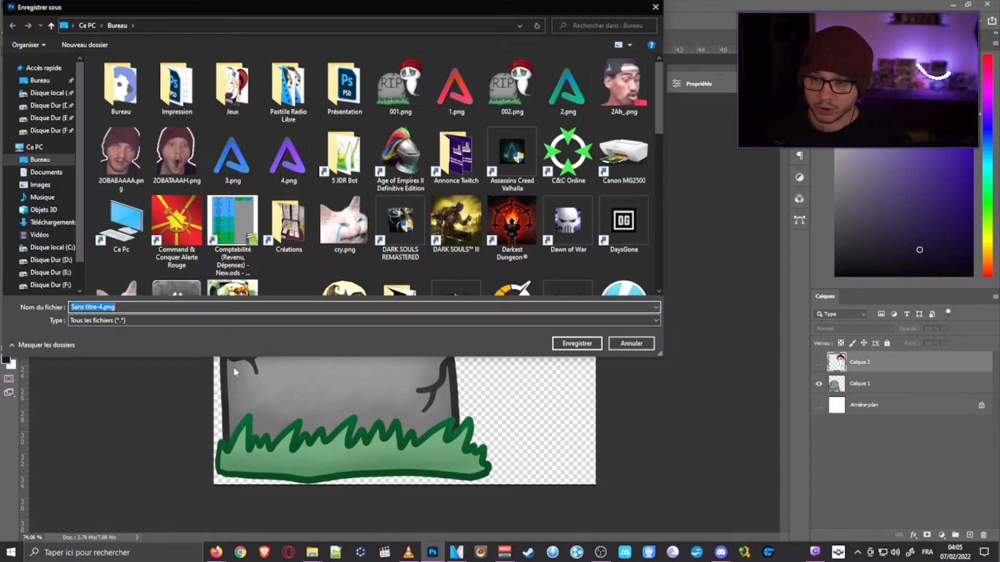
pyautogui.write('001')
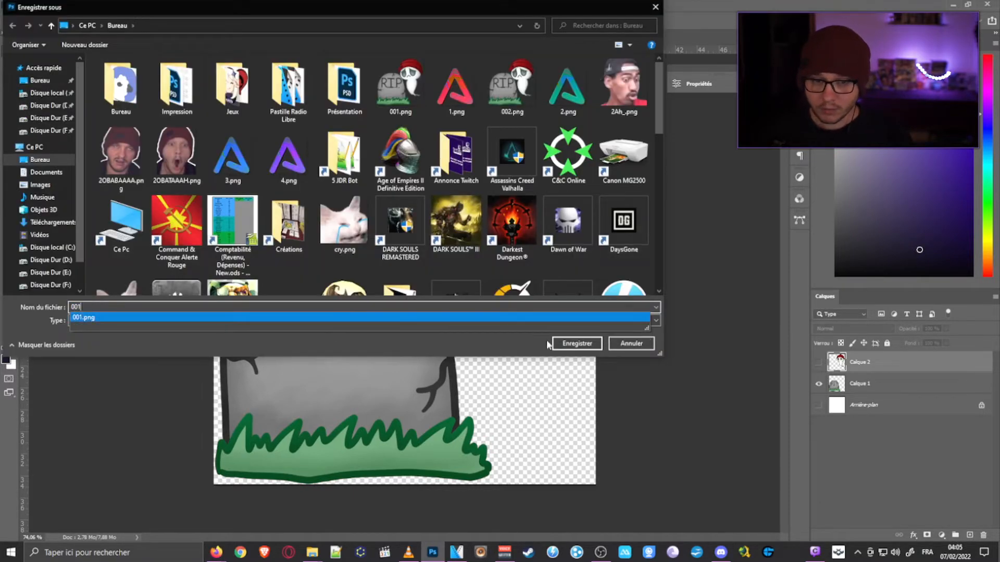
pyautogui.click(557, 343)
pyautogui.click(531, 278)
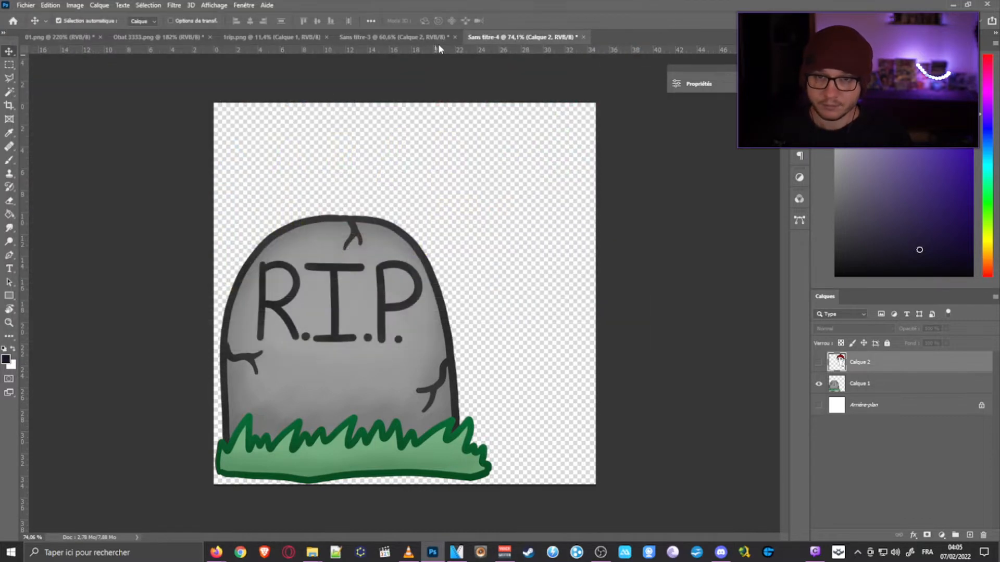
# - Show only the ghost layer and export it as a PNG named 002 to the Bureau folder, replacing the existing file
pyautogui.click(818, 384)
pyautogui.click(818, 362)
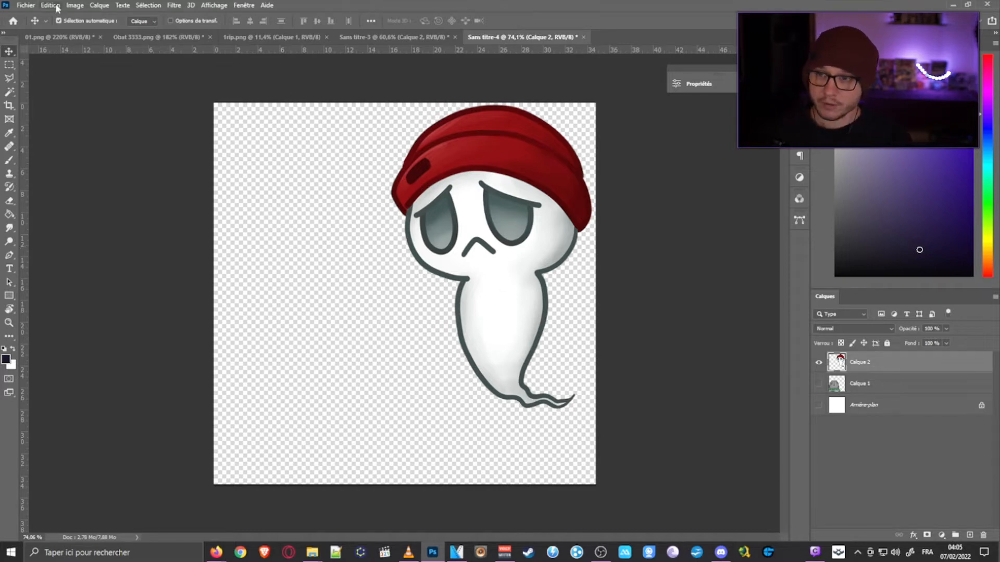
pyautogui.click(26, 5)
pyautogui.moveTo(52, 168)
pyautogui.click(208, 167)
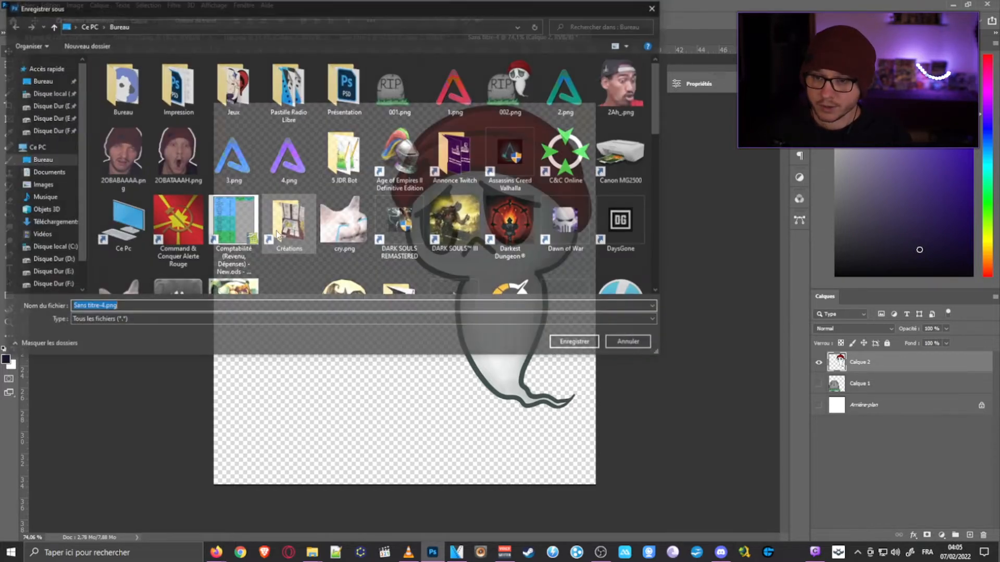
pyautogui.write('002')
pyautogui.click(562, 346)
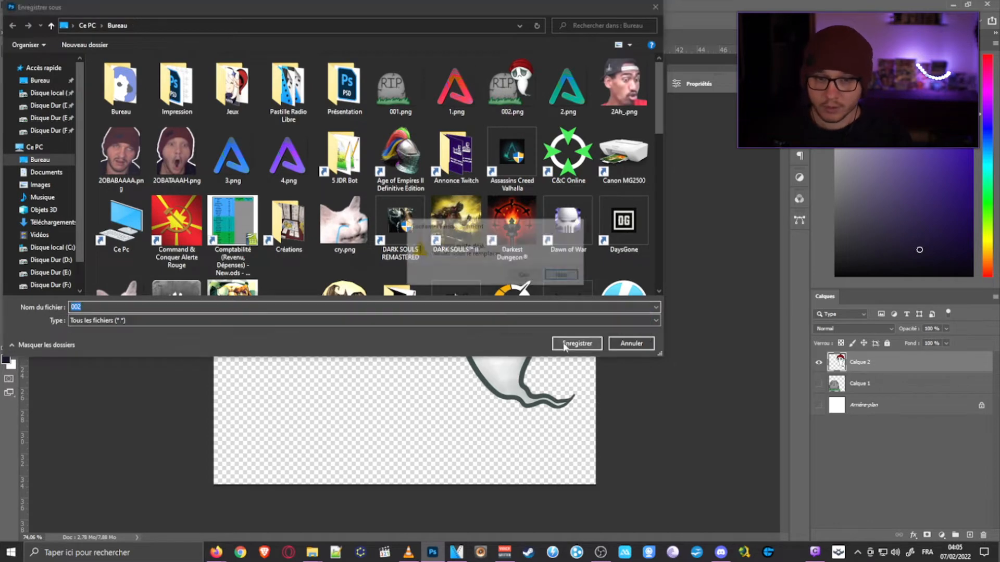
pyautogui.click(527, 275)
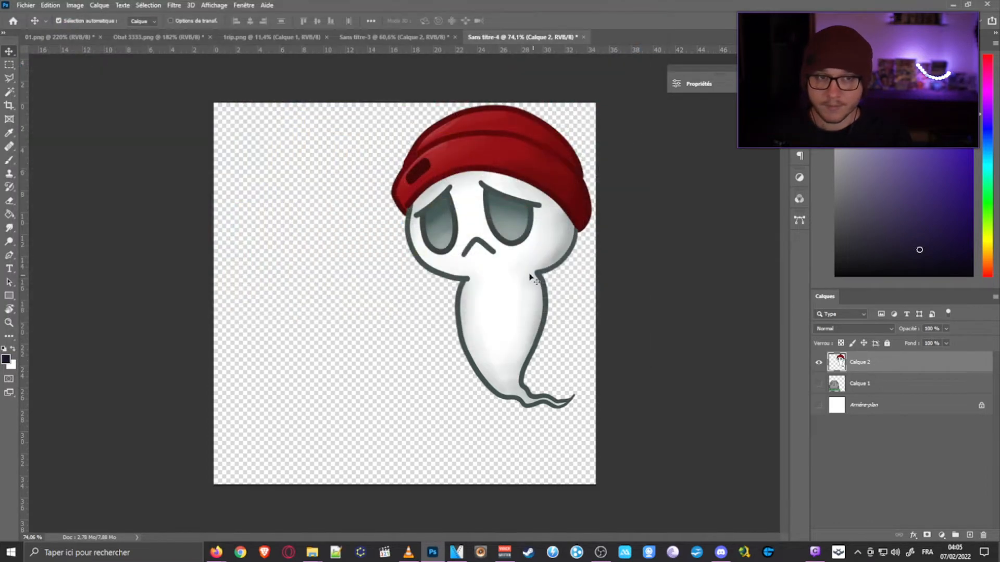
# - Switch to VEGAS Pro, fit its window beside the desktop files, and add 001.png at the start of the timeline
pyautogui.click(952, 5)
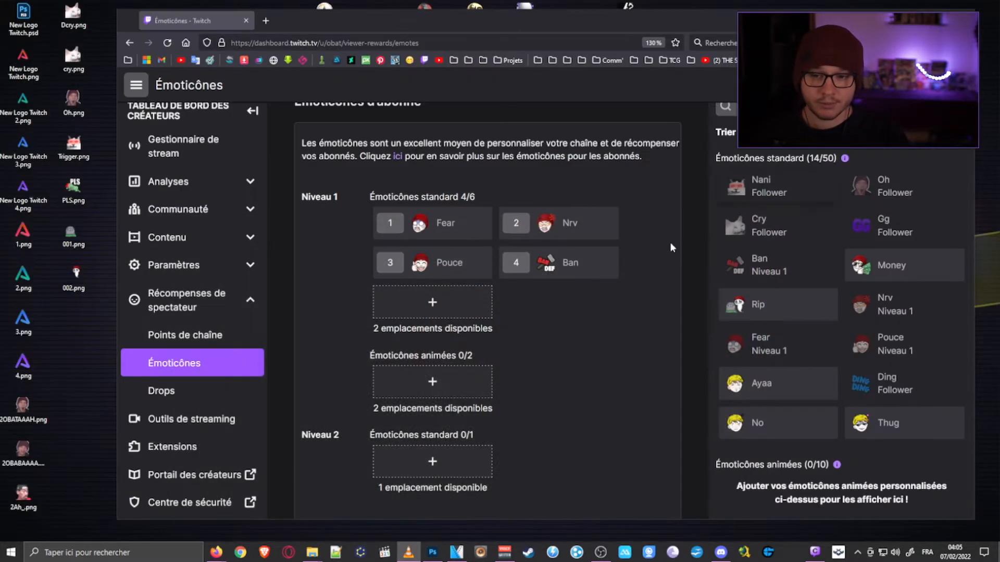
pyautogui.click(456, 552)
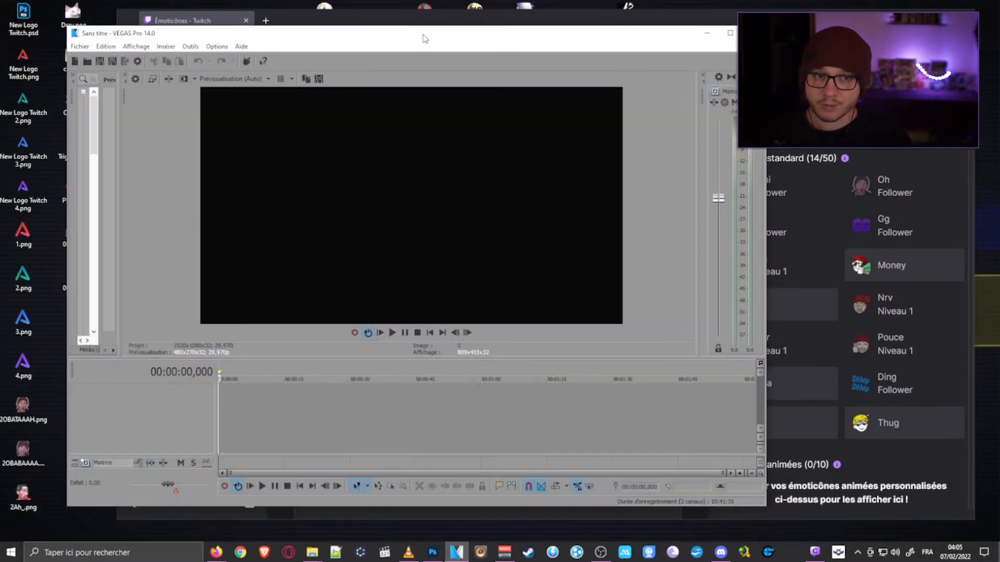
pyautogui.moveTo(423, 34); pyautogui.dragTo(626, 23)
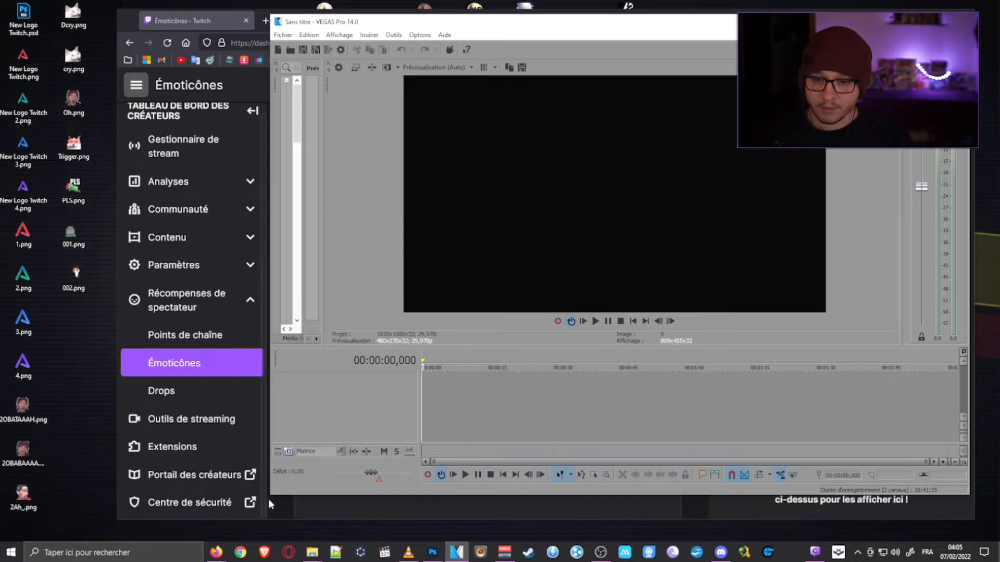
pyautogui.moveTo(271, 495); pyautogui.dragTo(123, 522)
pyautogui.moveTo(67, 240); pyautogui.dragTo(290, 389)
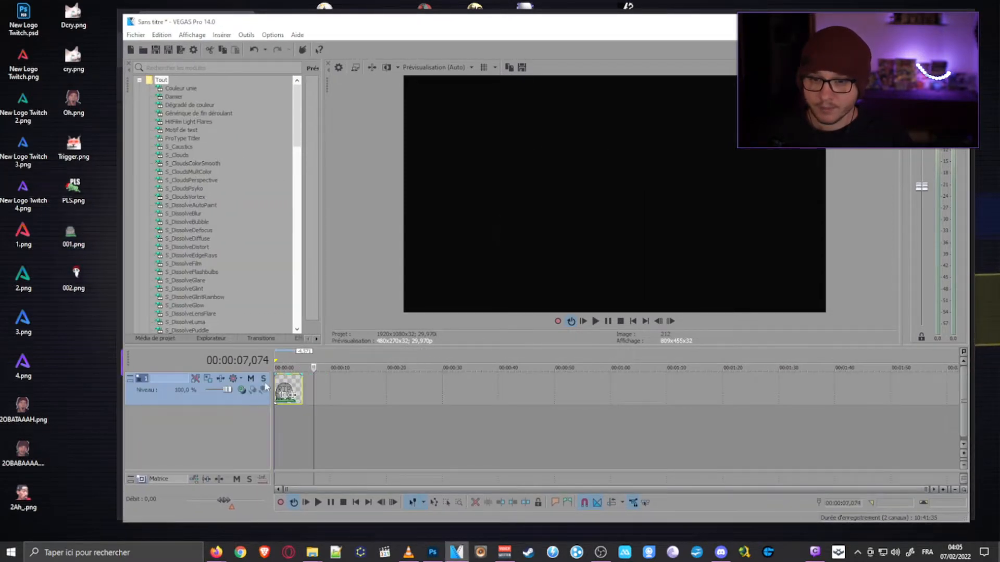
pyautogui.click(290, 390)
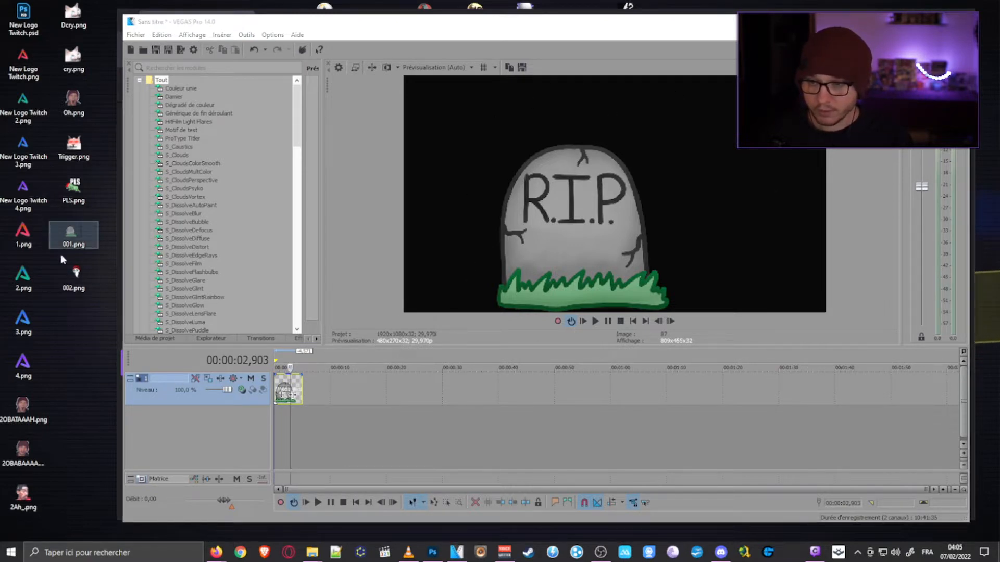
# - Check the pixel dimensions of the desktop file 001.png in its file properties
pyautogui.rightClick(70, 236)
pyautogui.click(31, 531)
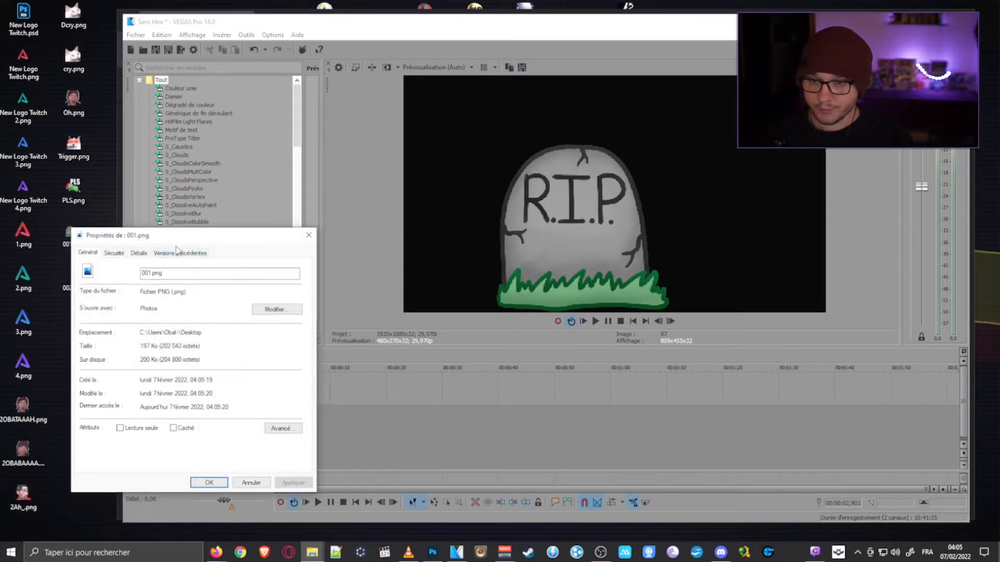
pyautogui.click(114, 253)
pyautogui.click(138, 252)
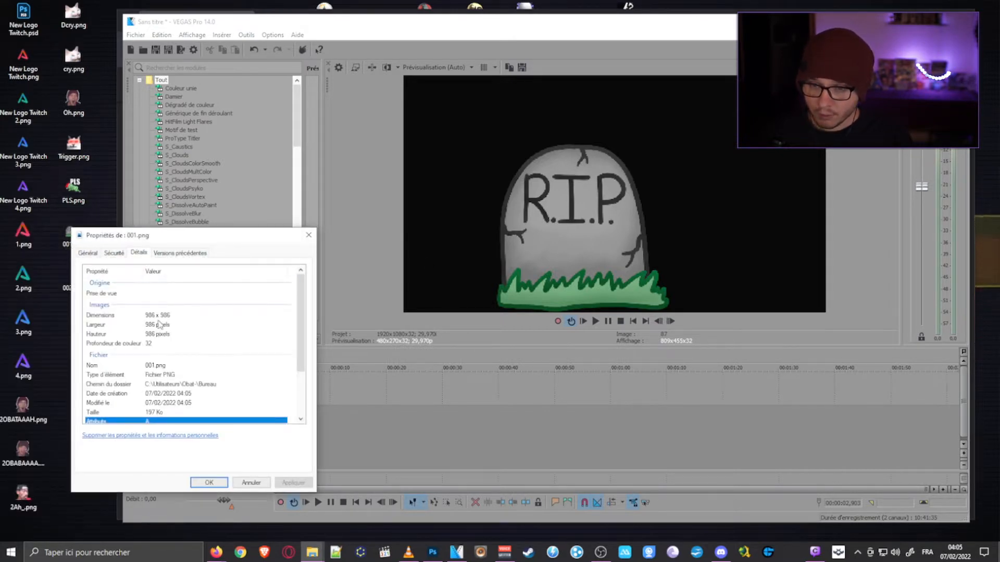
pyautogui.click(309, 234)
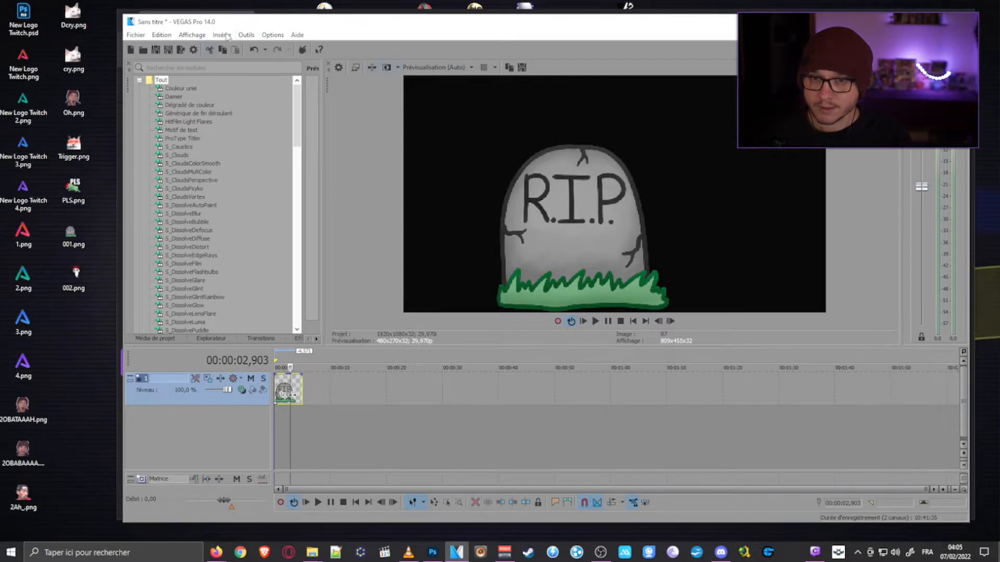
# - Set the project's video width and height to 986 pixels each and apply the change
pyautogui.click(338, 68)
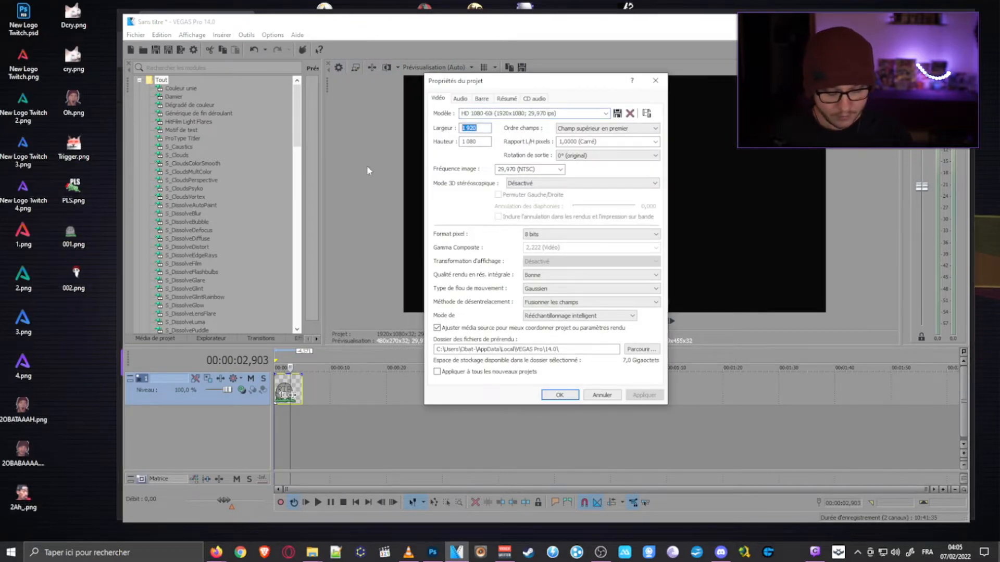
pyautogui.write('986')
pyautogui.press('Tab')
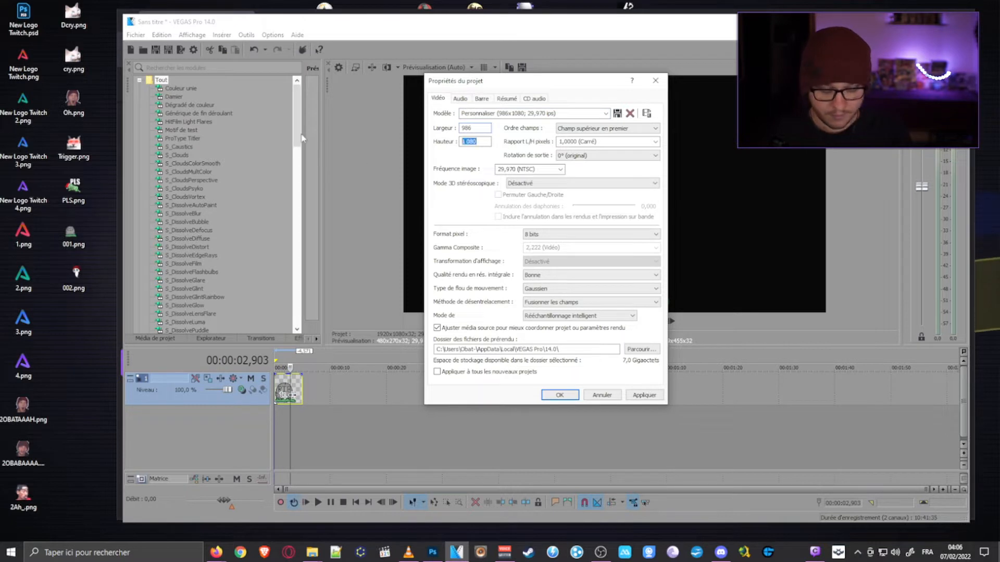
pyautogui.write('986')
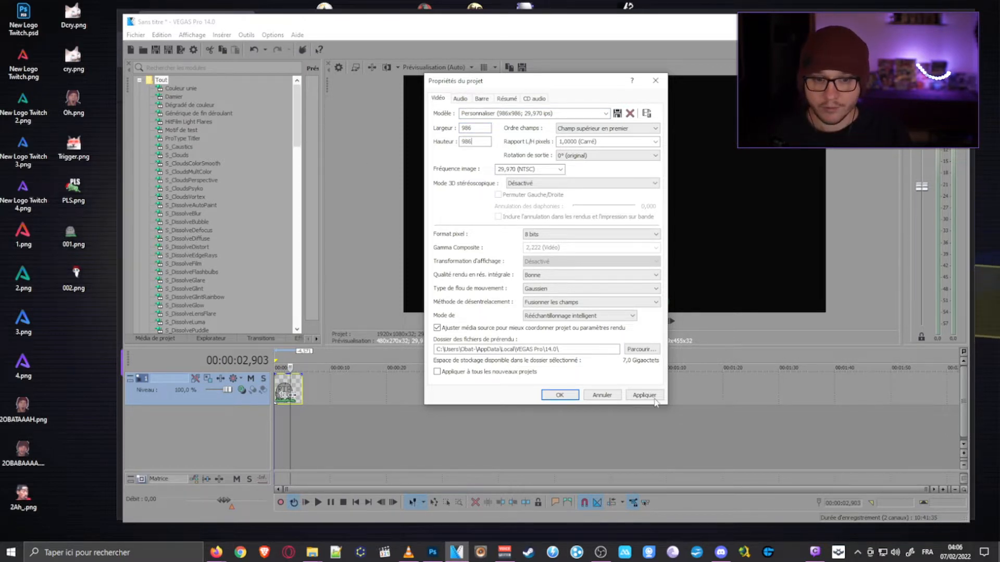
pyautogui.click(643, 395)
pyautogui.click(559, 395)
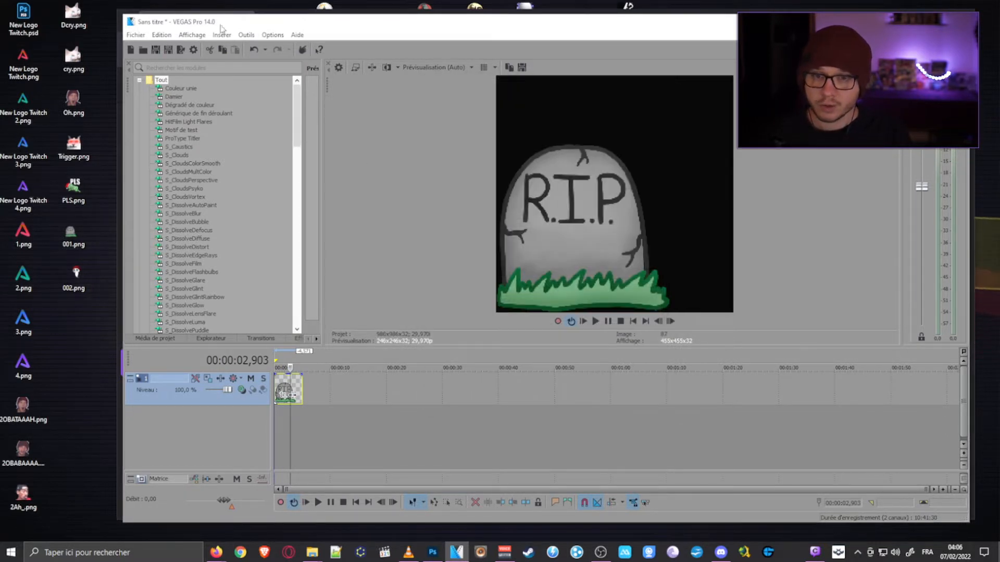
# - Add 002.png at the start of a new video track above the tombstone
pyautogui.moveTo(473, 23); pyautogui.dragTo(457, 23)
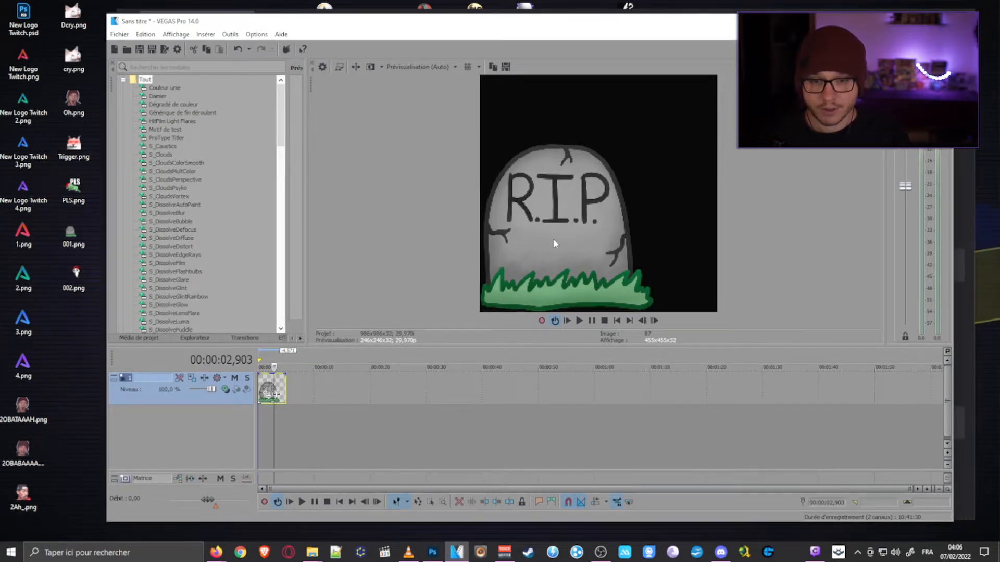
pyautogui.click(77, 285)
pyautogui.moveTo(77, 286); pyautogui.dragTo(273, 422)
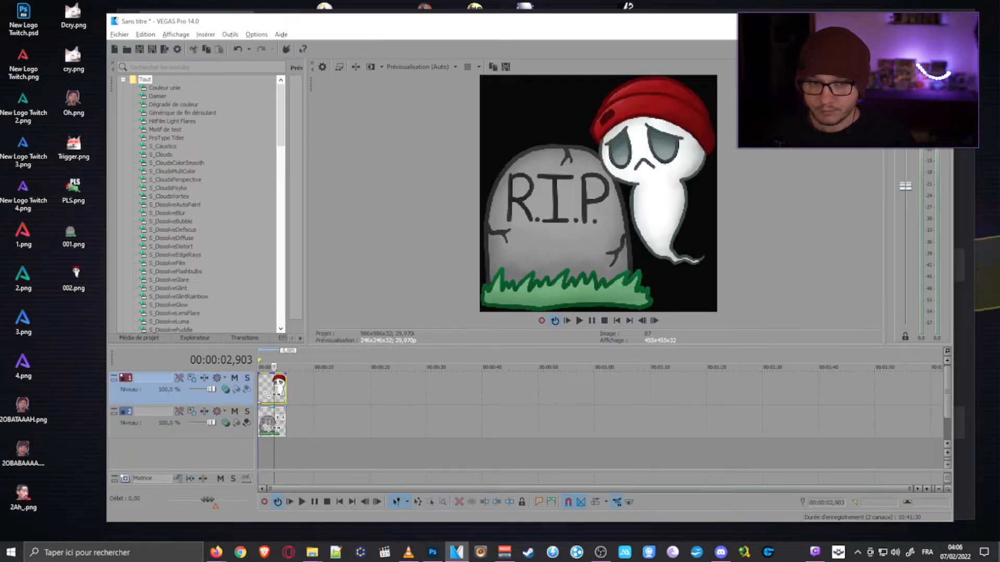
pyautogui.click(266, 367)
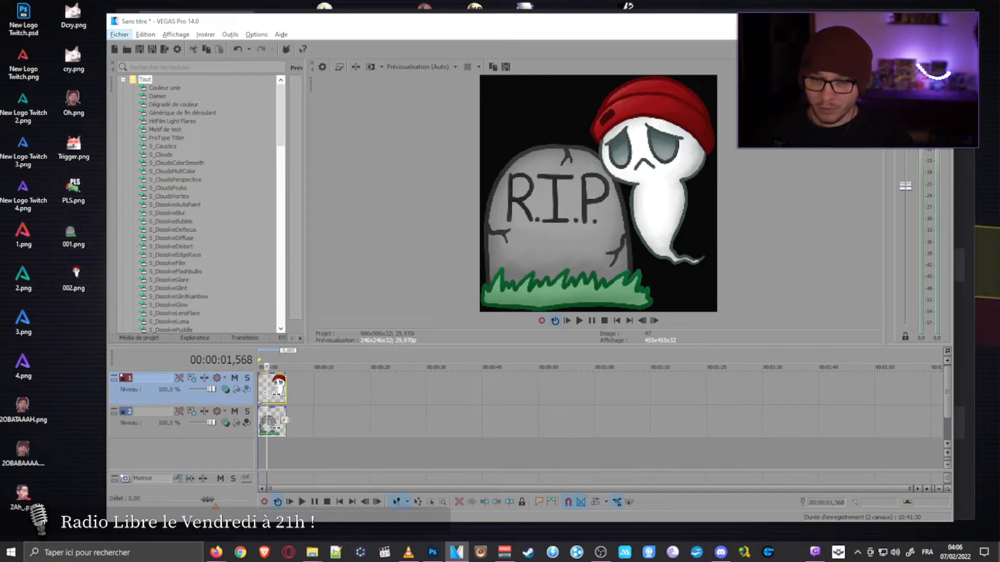
# - Extend the tombstone event so it ends at about 7.5 seconds on the timeline
pyautogui.moveTo(285, 423); pyautogui.dragTo(413, 425)
pyautogui.scroll(3, 297, 426)
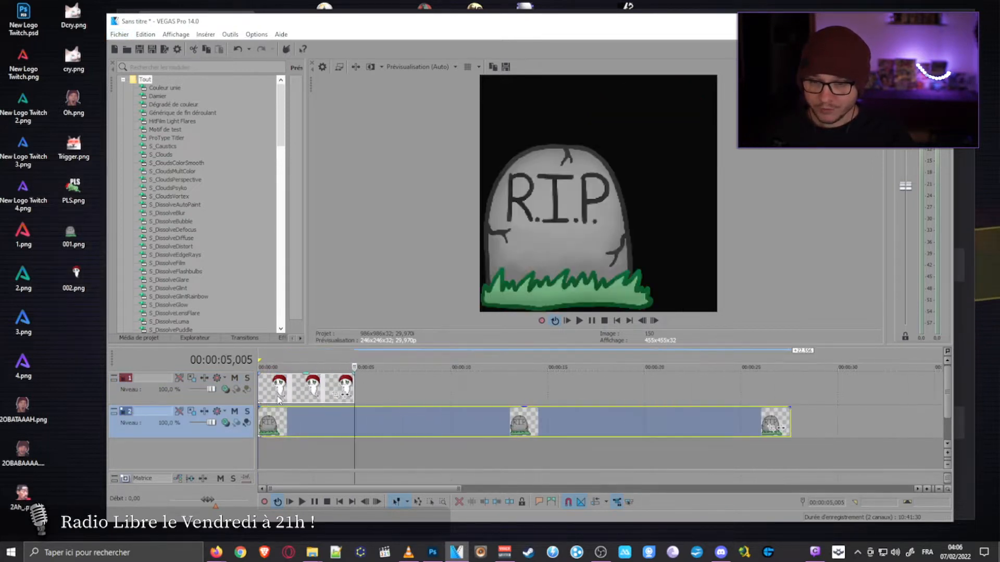
pyautogui.moveTo(673, 425); pyautogui.dragTo(401, 426)
# - Try splitting the ghost event at 00:00:00,367 and undo the split
pyautogui.click(295, 391)
pyautogui.scroll(1, 292, 391)
pyautogui.click(286, 389)
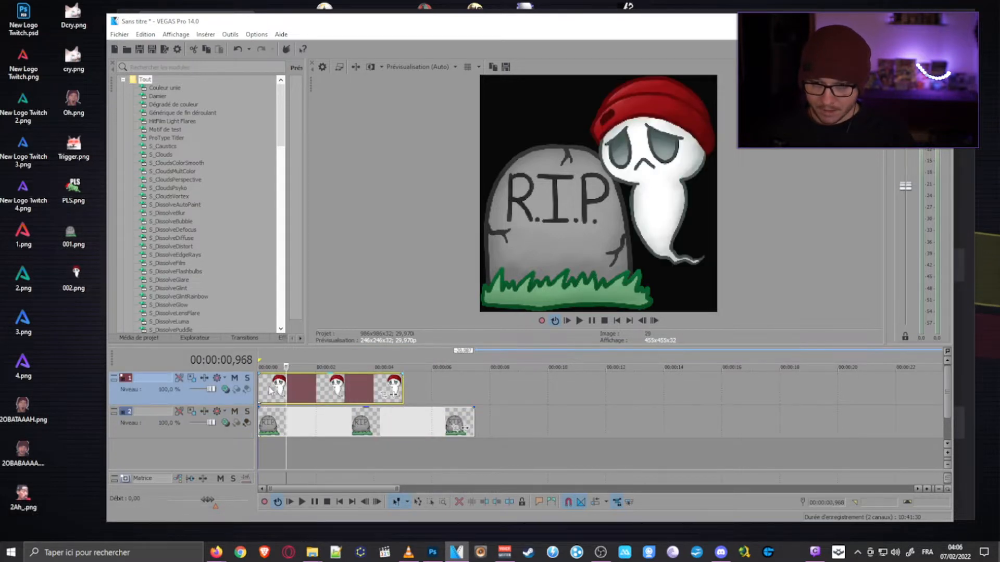
pyautogui.click(269, 389)
pyautogui.press('s')
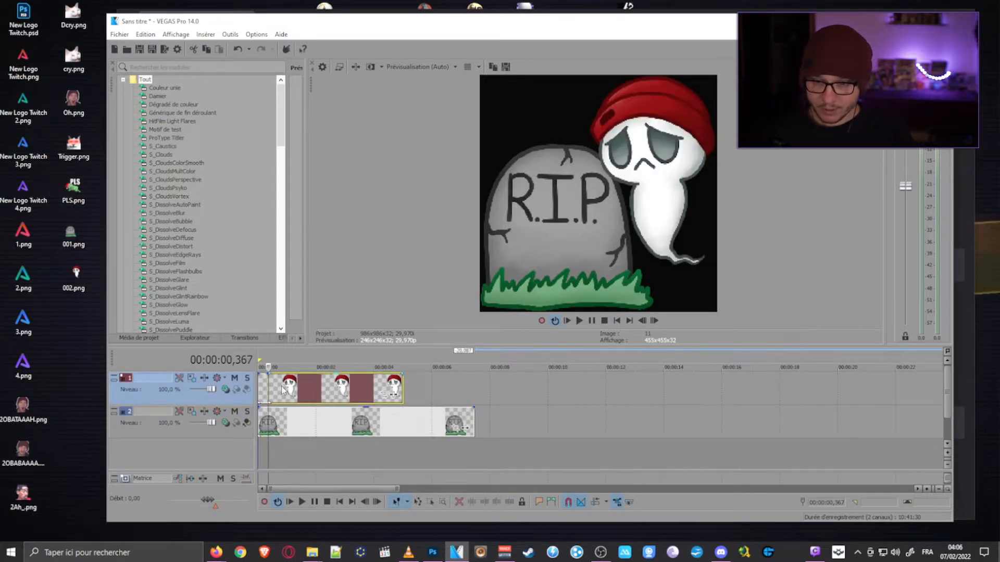
pyautogui.hotkey('ctrl', 'z')
# - Open the ghost event's Pan/Crop settings and size their window to fit beside the video preview
pyautogui.click(385, 397)
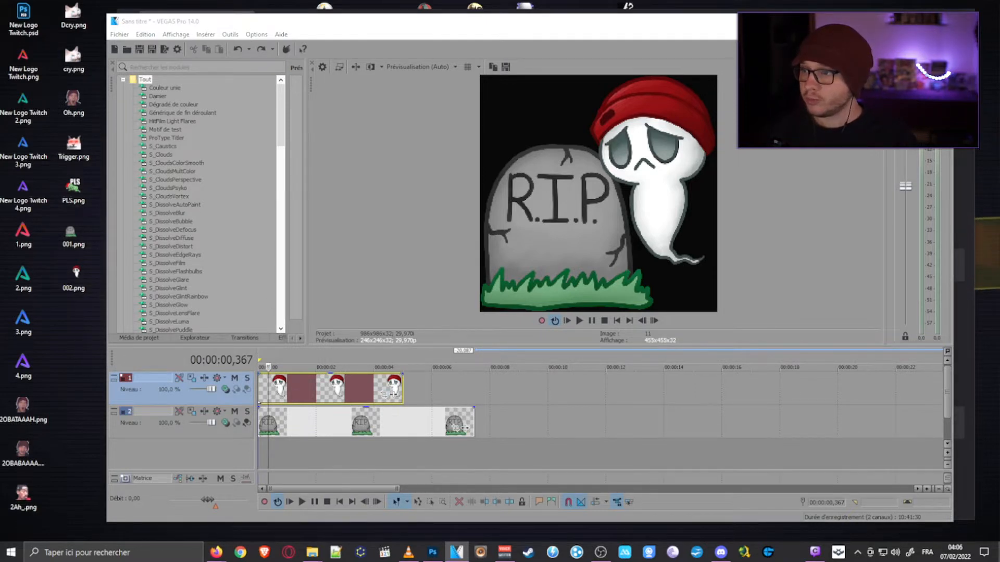
pyautogui.moveTo(0, 91); pyautogui.dragTo(456, 32)
pyautogui.moveTo(604, 495); pyautogui.dragTo(465, 366)
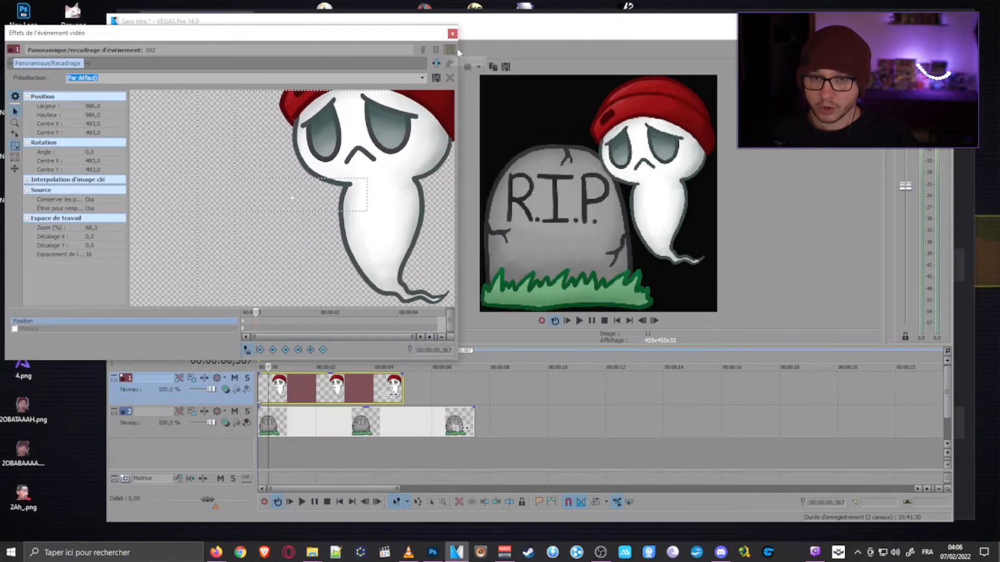
pyautogui.click(459, 34)
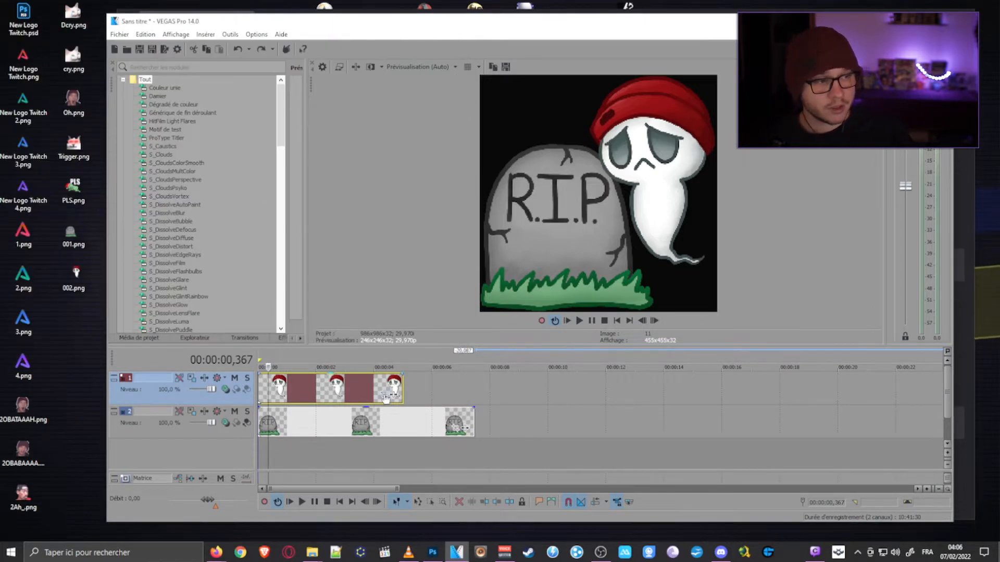
pyautogui.click(385, 397)
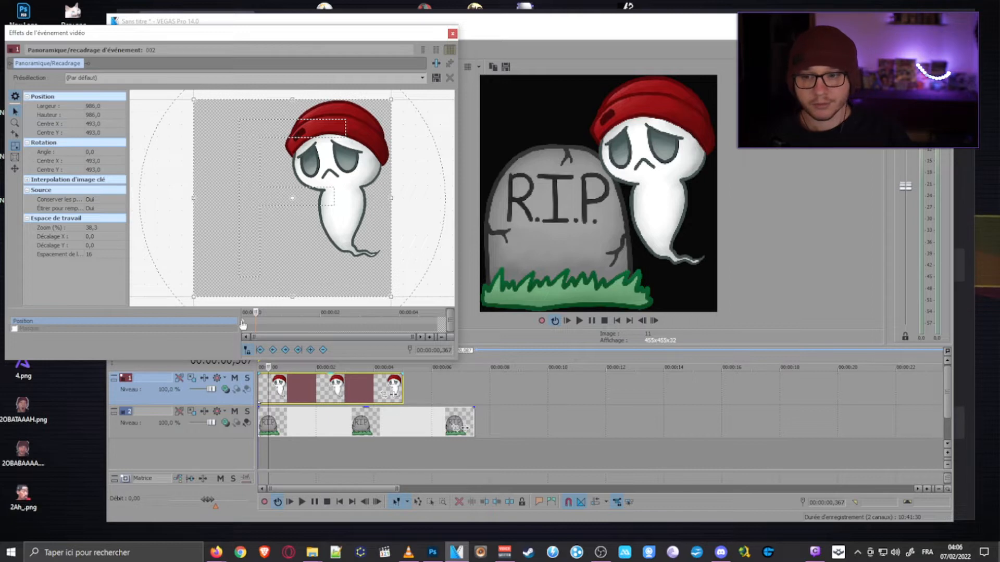
# - Try a keyframe at 00:00:00,634 with the ghost's crop frame shrunk to about 852,7 by 852,7
pyautogui.click(267, 323)
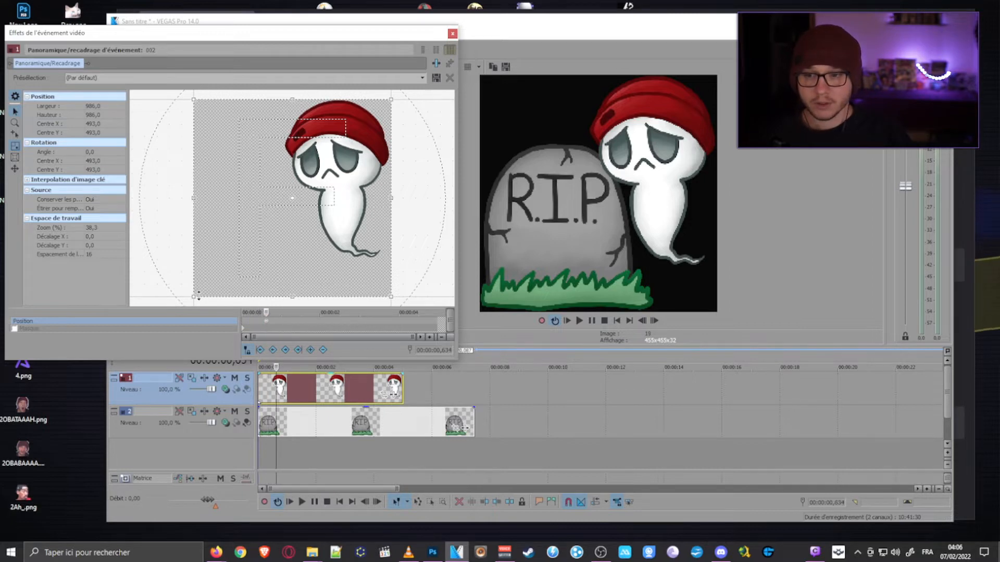
pyautogui.moveTo(198, 296); pyautogui.dragTo(220, 270)
pyautogui.moveTo(364, 221)
pyautogui.mouseDown()
pyautogui.moveTo(409, 222)
pyautogui.moveTo(348, 220)
pyautogui.mouseUp()
pyautogui.moveTo(288, 189); pyautogui.dragTo(334, 148)
pyautogui.moveTo(327, 231); pyautogui.dragTo(324, 211)
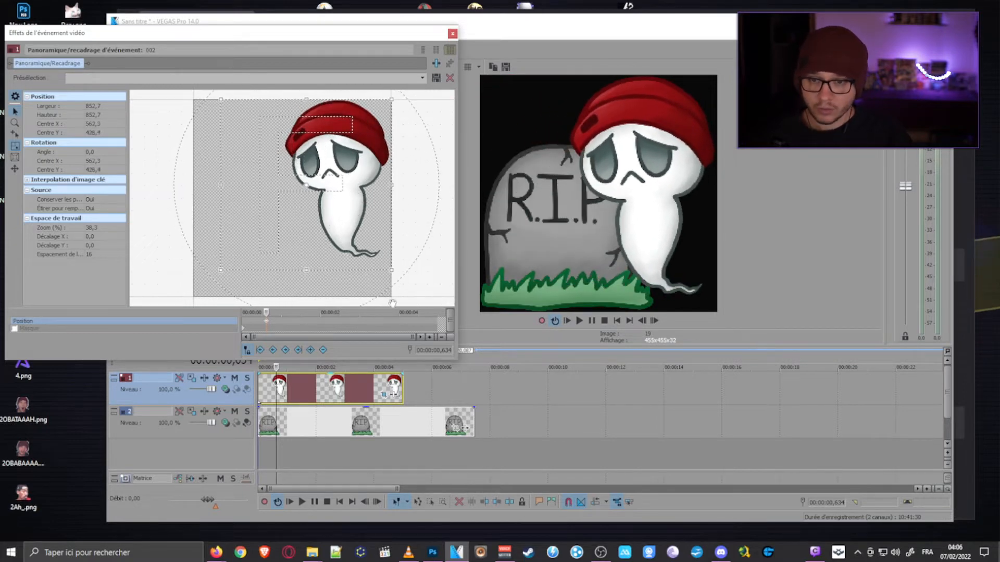
# - Restore the ghost's crop frame at 00:00:00,634 and shrink it slightly to about 962,5 by 962,5
pyautogui.scroll(1, 268, 328)
pyautogui.rightClick(328, 208)
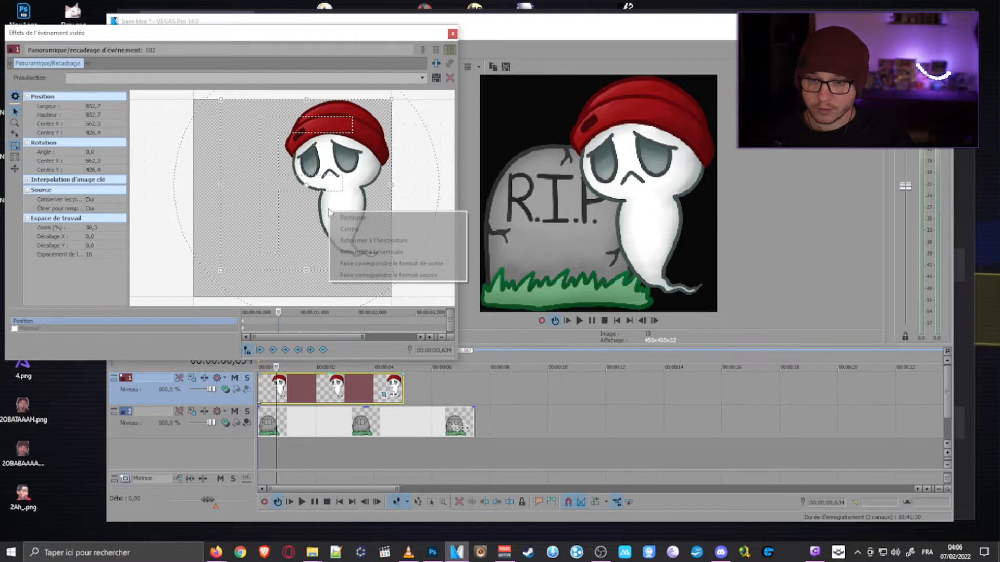
pyautogui.click(359, 216)
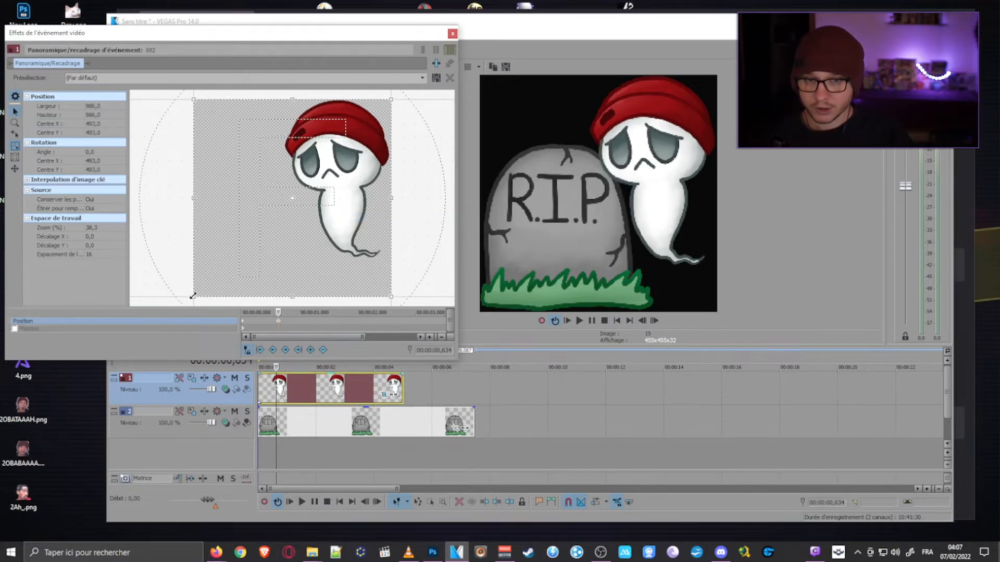
pyautogui.moveTo(193, 295)
pyautogui.mouseDown()
pyautogui.moveTo(207, 284)
pyautogui.moveTo(196, 291)
pyautogui.mouseUp()
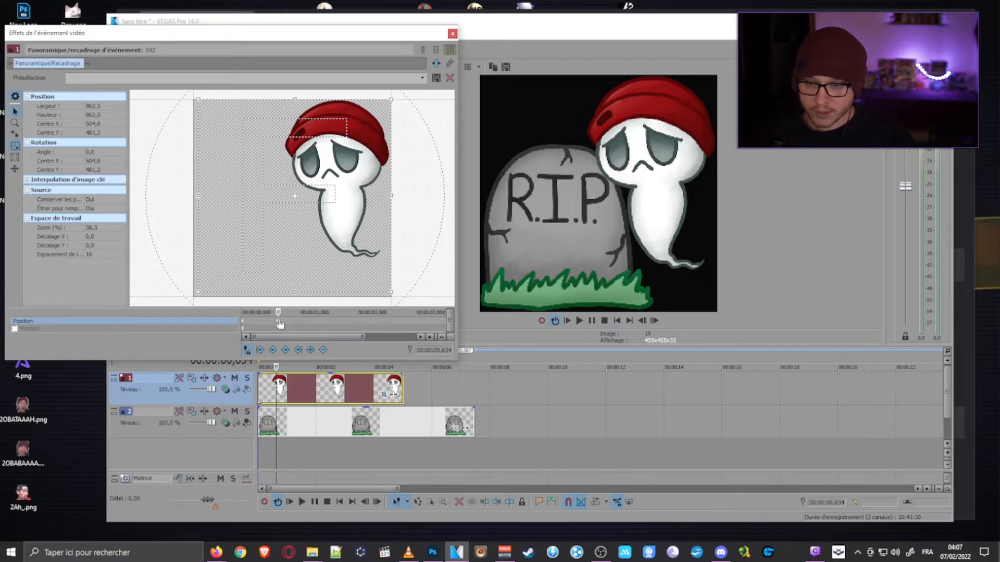
# - Move the 962,5 crop keyframe to the very start of the ghost event, replacing the initial keyframe
pyautogui.click(244, 326)
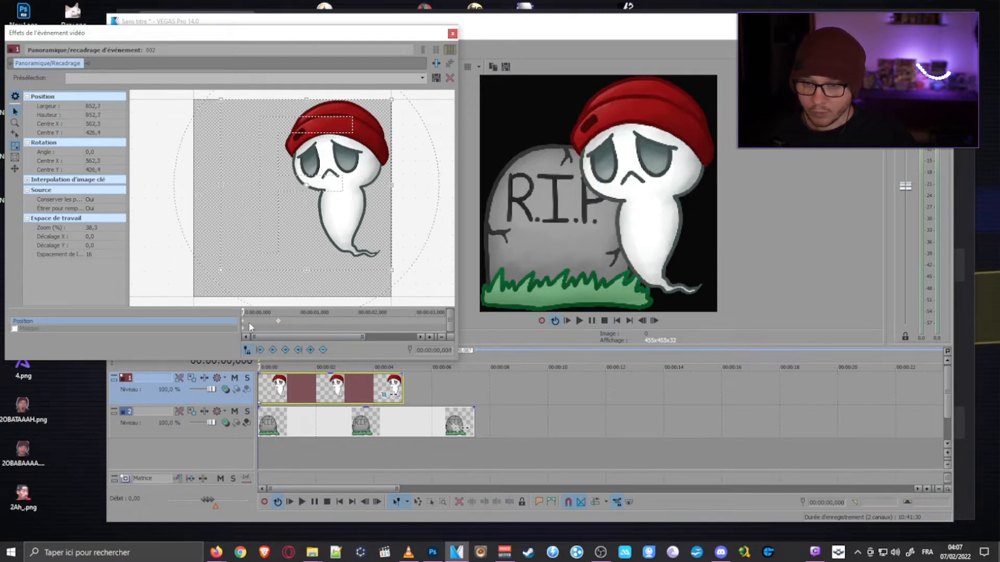
pyautogui.click(277, 322)
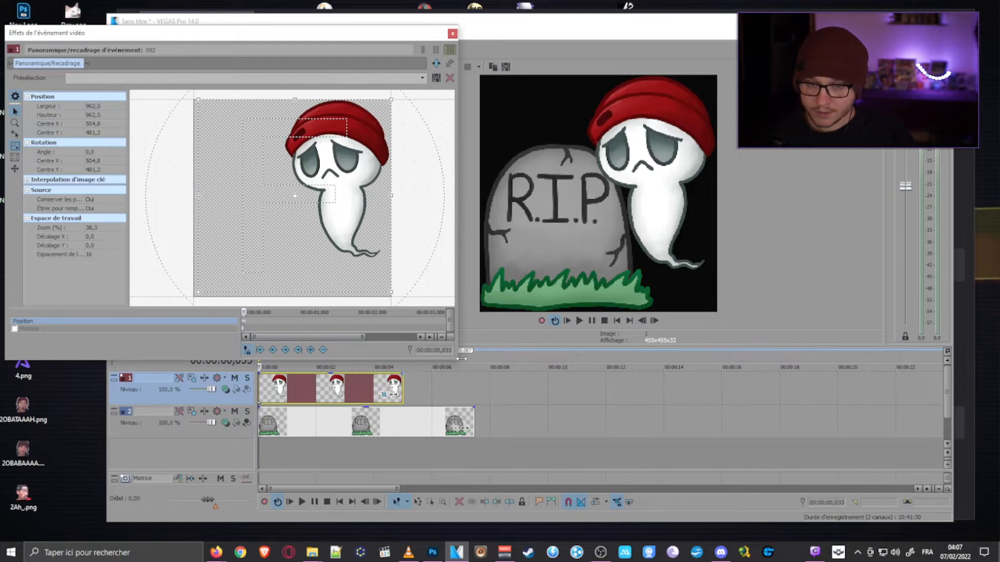
pyautogui.moveTo(458, 359); pyautogui.dragTo(703, 440)
pyautogui.scroll(5, 268, 398)
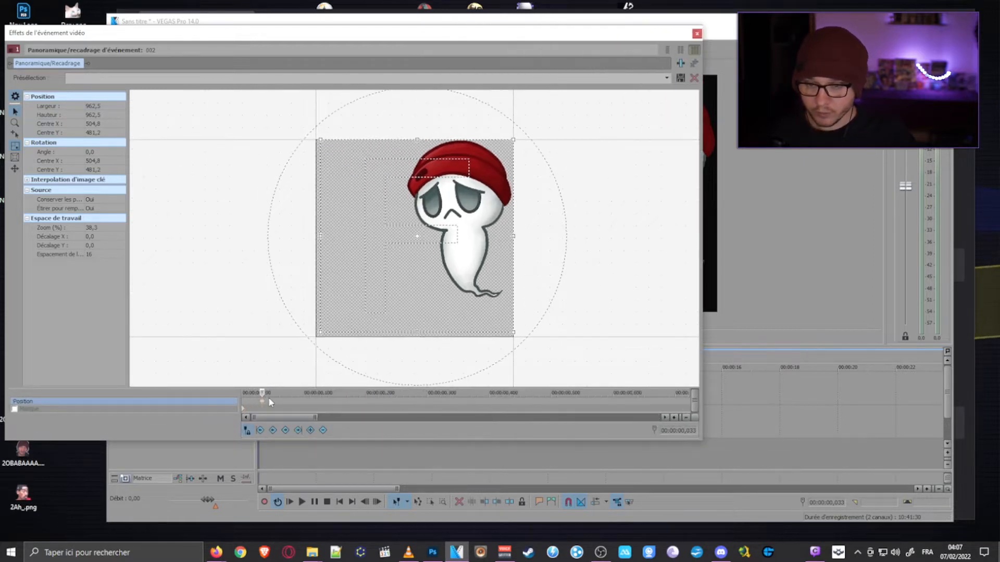
pyautogui.scroll(1, 288, 384)
pyautogui.scroll(3, 280, 405)
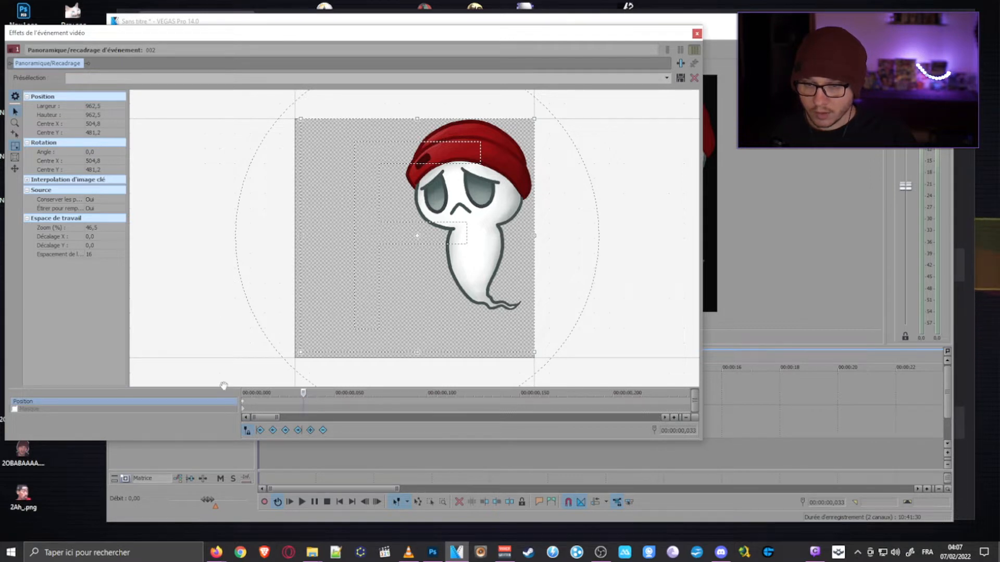
pyautogui.click(243, 407)
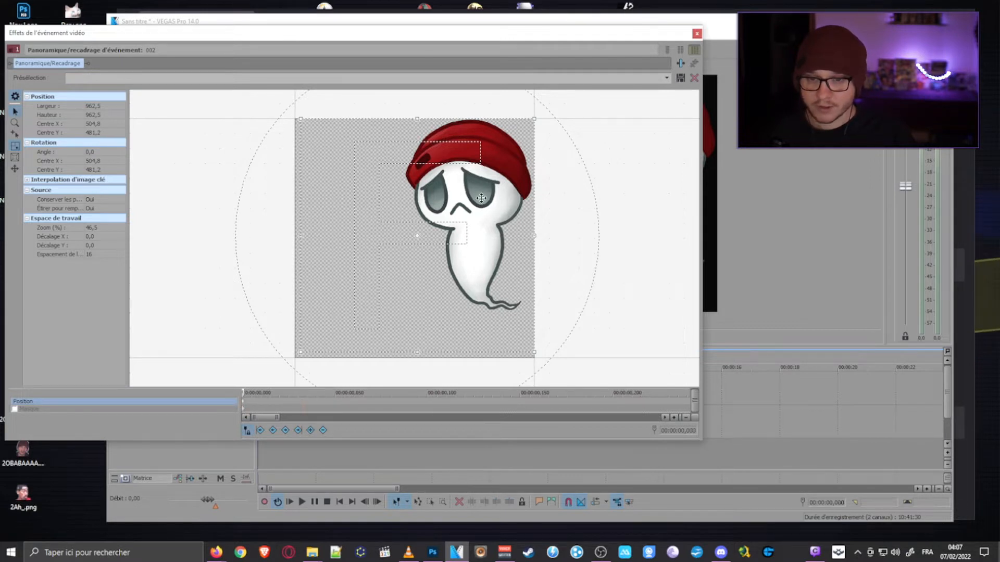
# - Shrink the Pan/Crop window to reveal the video preview and set its time cursor to 00:00:00,467
pyautogui.scroll(-5, 346, 410)
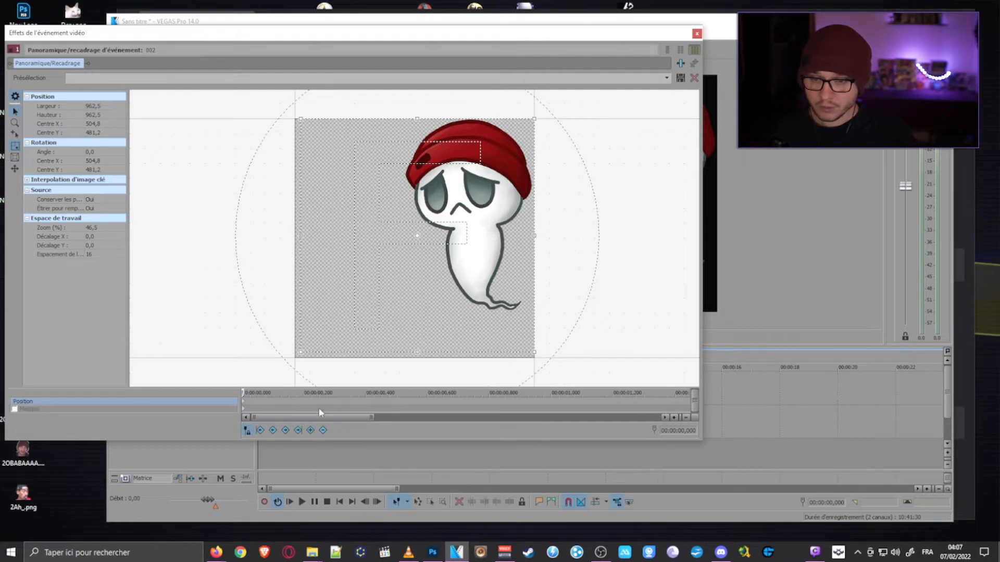
pyautogui.click(323, 405)
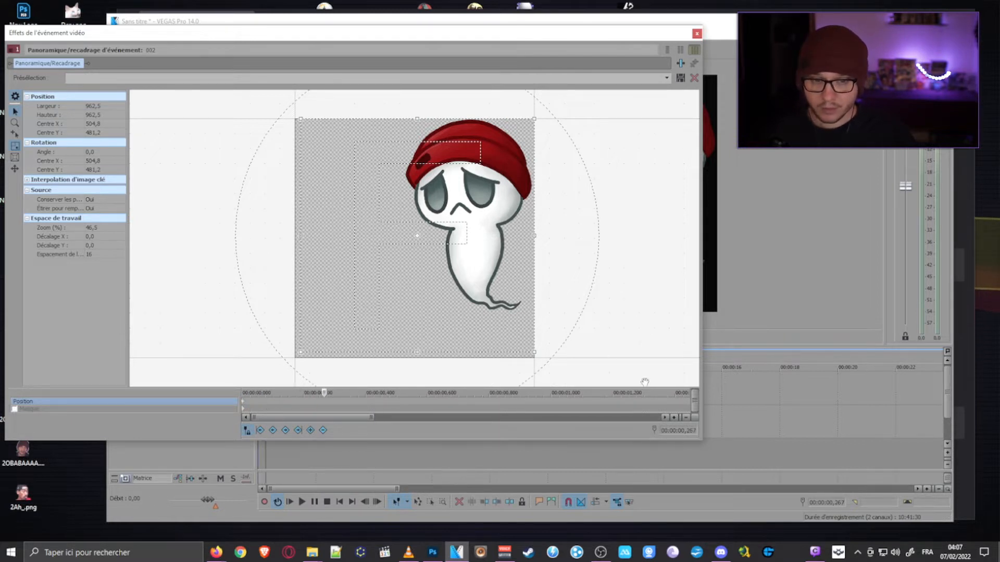
pyautogui.moveTo(701, 442); pyautogui.dragTo(465, 377)
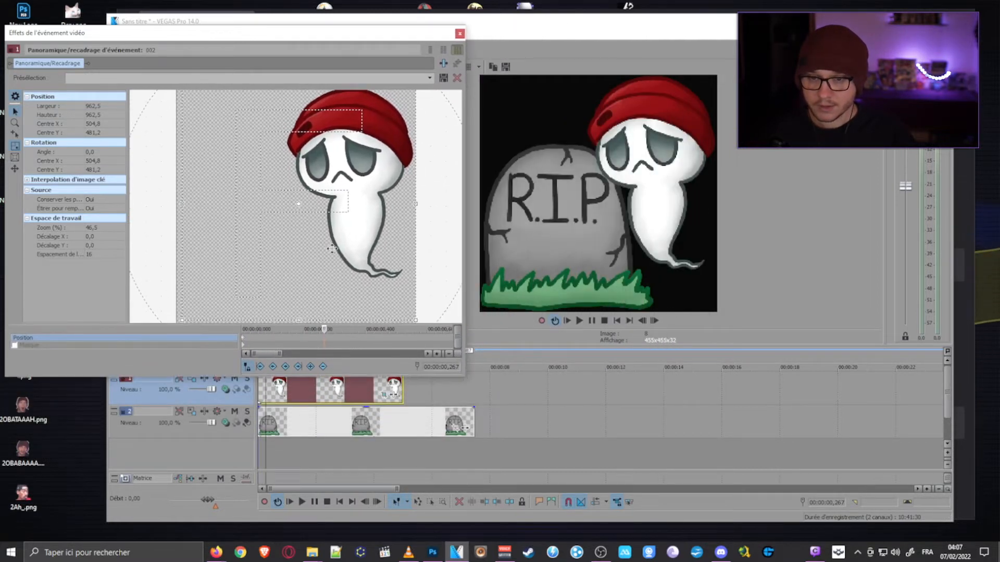
pyautogui.click(241, 338)
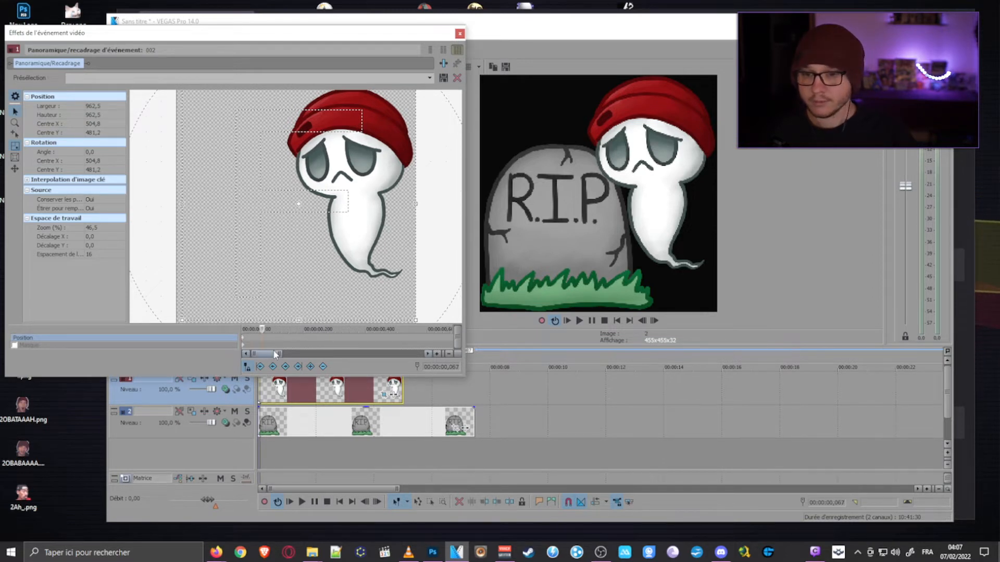
pyautogui.click(283, 341)
pyautogui.click(323, 342)
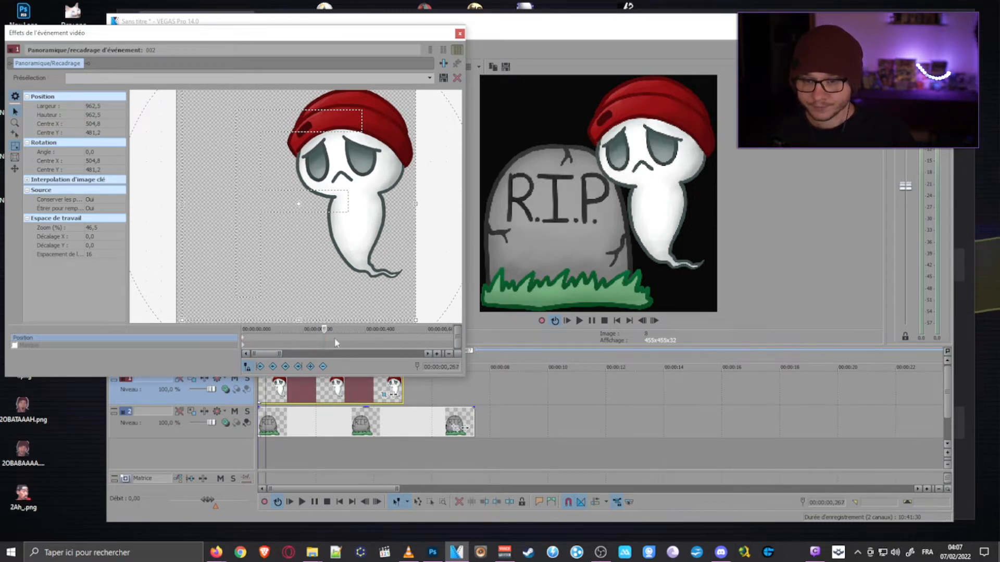
pyautogui.click(335, 342)
pyautogui.click(268, 476)
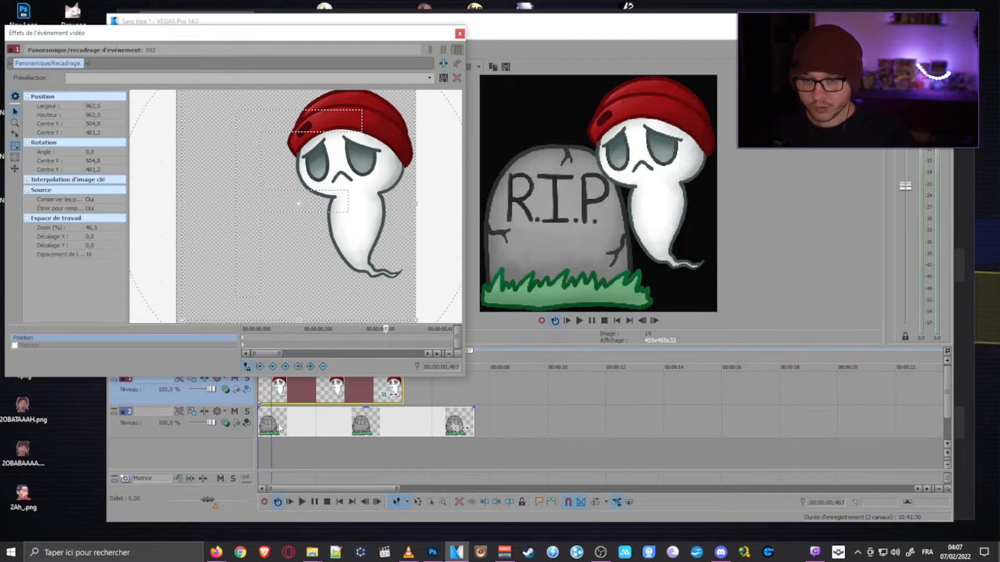
# - Add a keyframe at 00:00:00,501 that shifts the ghost's crop frame horizontally to a centre X of 657,4
pyautogui.moveTo(363, 38); pyautogui.dragTo(434, 32)
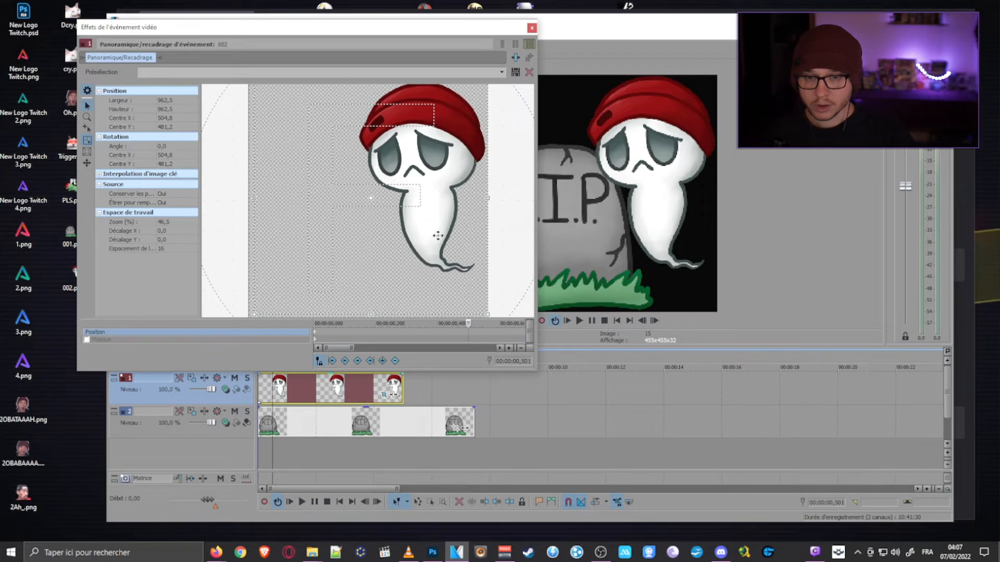
pyautogui.moveTo(363, 30); pyautogui.dragTo(387, 30)
pyautogui.moveTo(441, 195); pyautogui.dragTo(442, 194)
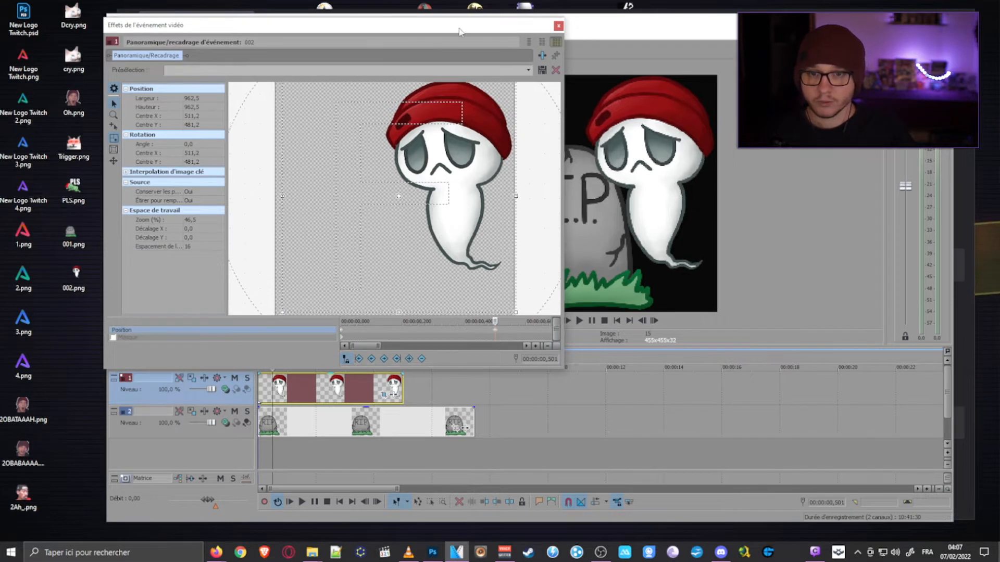
pyautogui.moveTo(459, 30); pyautogui.dragTo(410, 29)
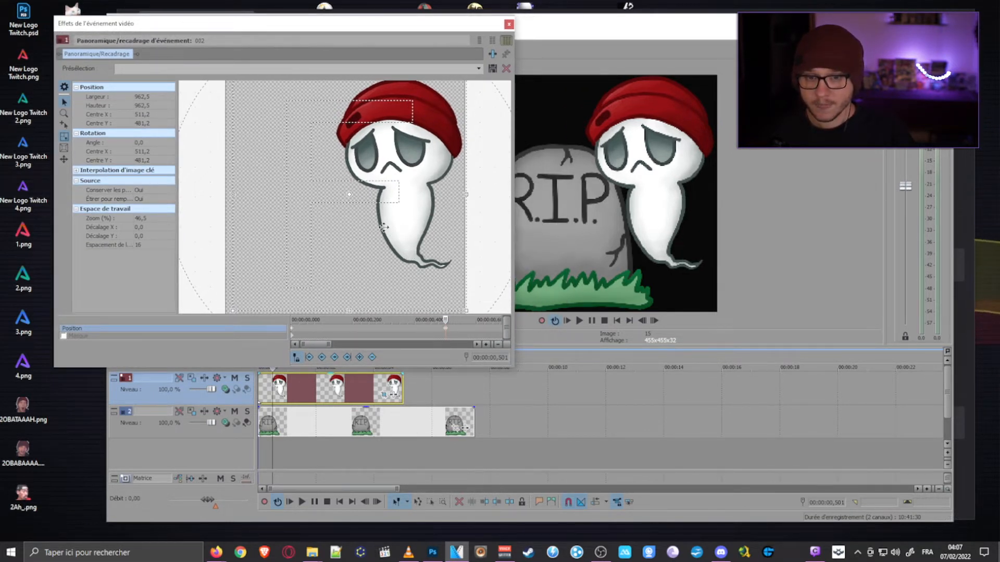
pyautogui.moveTo(410, 257)
pyautogui.mouseDown()
pyautogui.moveTo(390, 248)
pyautogui.moveTo(411, 249)
pyautogui.mouseUp()
pyautogui.press('Right')
pyautogui.press('Right')
pyautogui.press('Right')
pyautogui.press('Right')
pyautogui.press('Right')
pyautogui.press('Right')
pyautogui.press('Right')
pyautogui.press('Right')
pyautogui.press('Right')
pyautogui.press('Right')
pyautogui.press('Right')
pyautogui.press('Right')
pyautogui.press('Right')
pyautogui.press('Right')
pyautogui.press('Right')
pyautogui.press('Right')
pyautogui.press('Right')
pyautogui.press('Right')
pyautogui.press('Right')
pyautogui.press('Right')
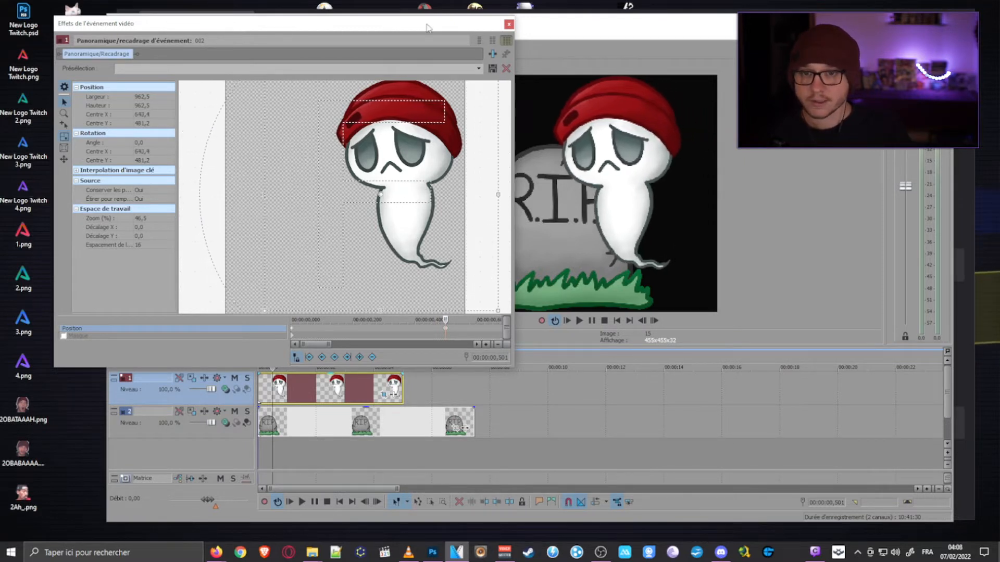
pyautogui.moveTo(425, 26); pyautogui.dragTo(373, 24)
pyautogui.press('Left')
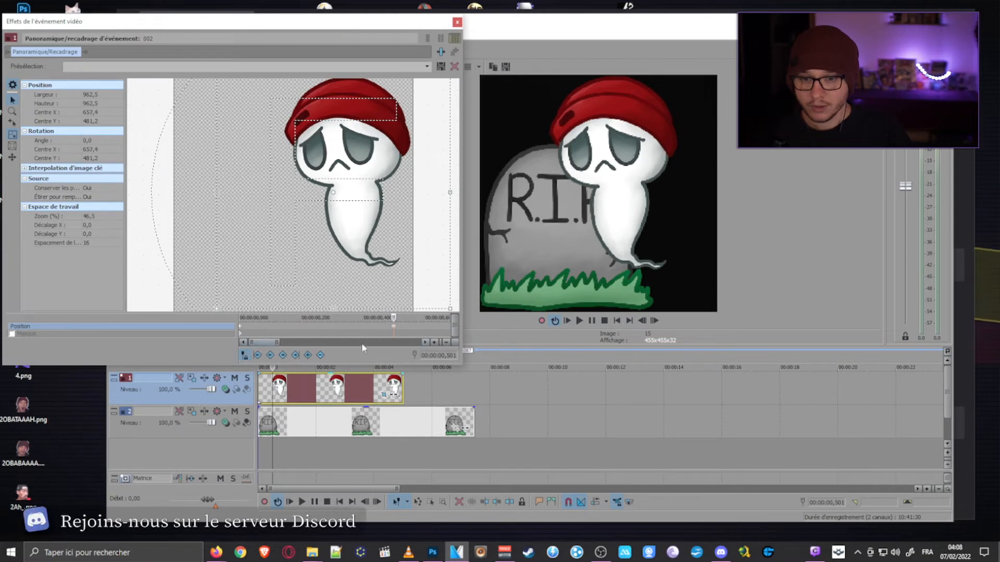
# - Set the Pan/Crop time cursor to 00:00:00,534, then reposition and enlarge the window
pyautogui.moveTo(397, 318); pyautogui.dragTo(406, 320)
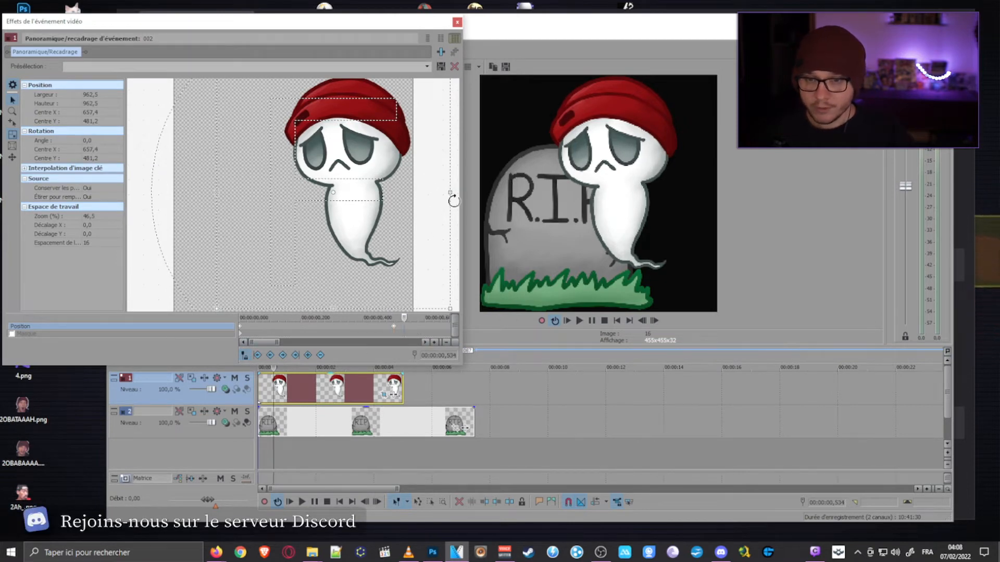
pyautogui.moveTo(392, 16); pyautogui.dragTo(542, 2)
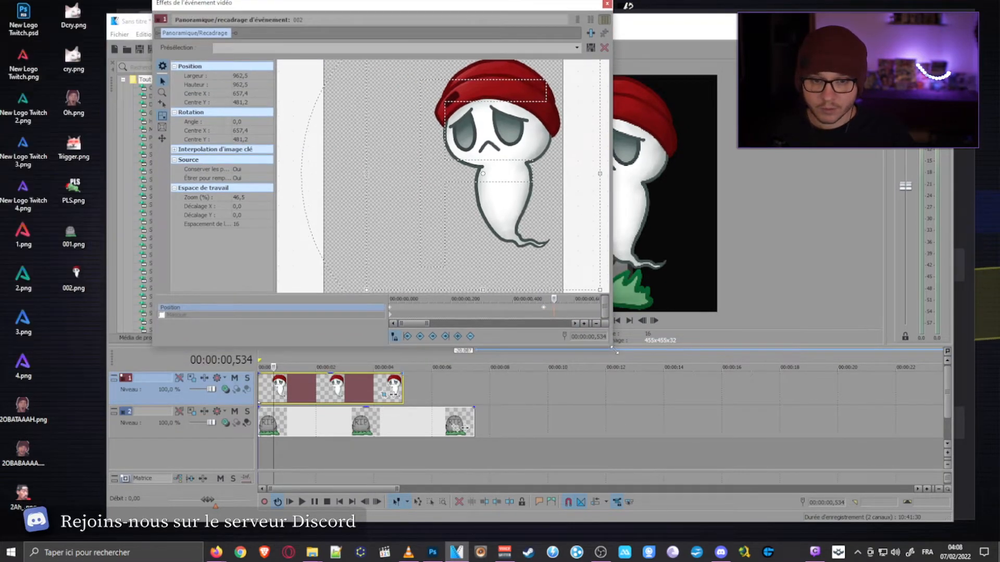
pyautogui.moveTo(612, 345); pyautogui.dragTo(868, 492)
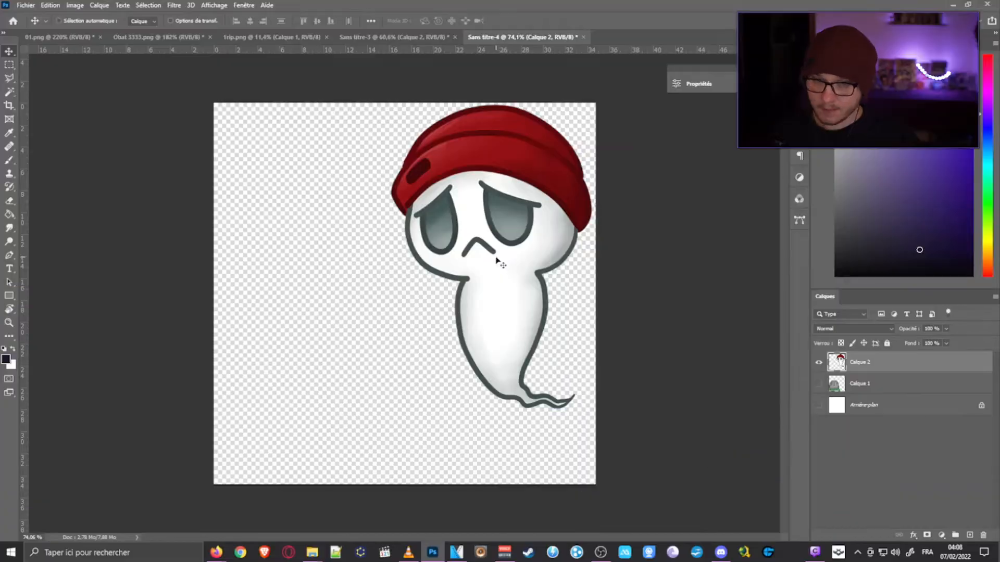
# - In Photoshop, mirror the Calque 2 ghost horizontally with Free Transform and nudge it to about X 717,5 px near the canvas's right edge
pyautogui.hotkey('ctrl', 't')
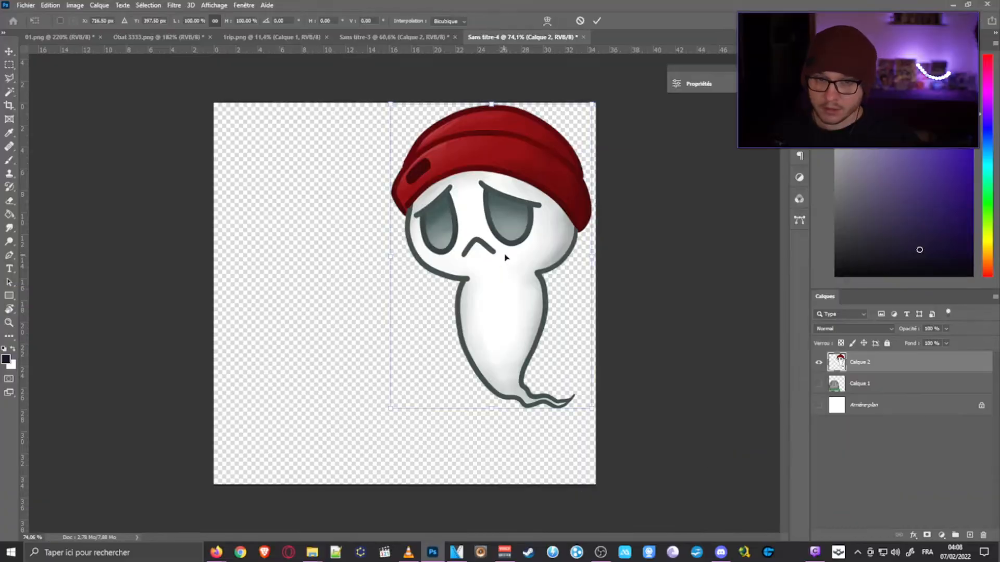
pyautogui.press('Right')
pyautogui.press('Right')
pyautogui.press('Right')
pyautogui.press('Right')
pyautogui.press('Right')
pyautogui.press('Right')
pyautogui.press('Right')
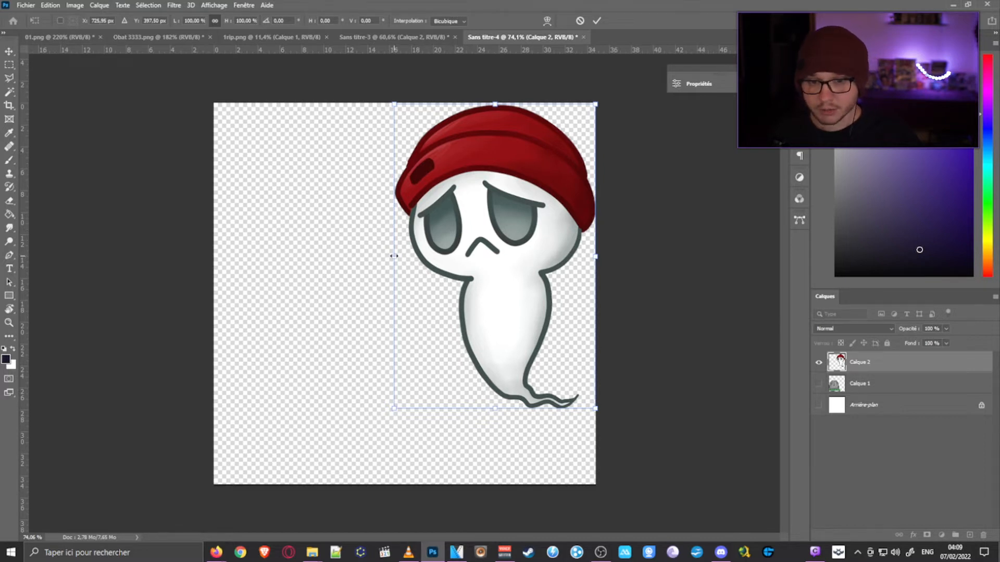
pyautogui.moveTo(393, 256); pyautogui.dragTo(597, 265)
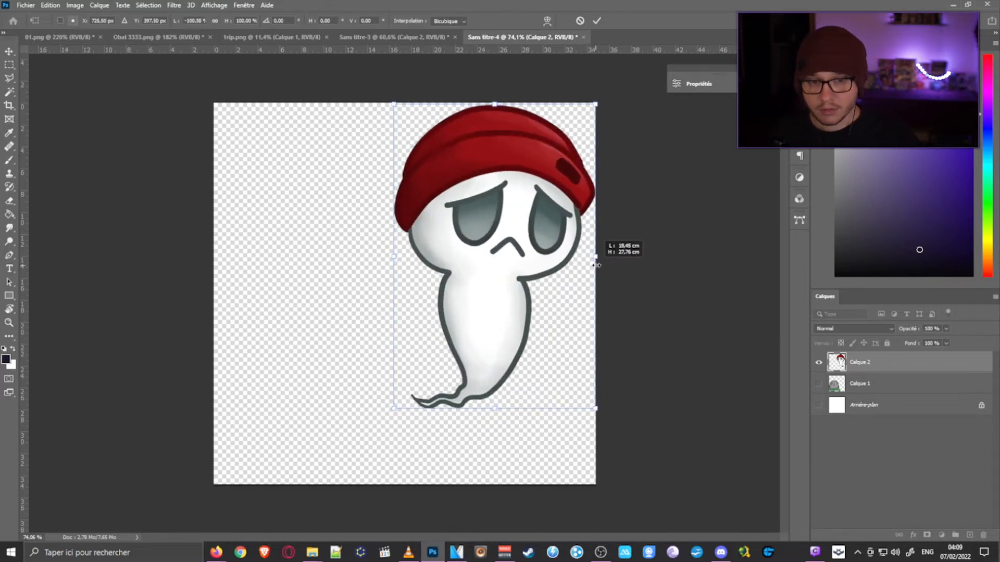
pyautogui.press('Left')
pyautogui.press('Left')
pyautogui.press('Left')
pyautogui.press('Left')
pyautogui.press('Left')
pyautogui.press('Left')
pyautogui.press('Left')
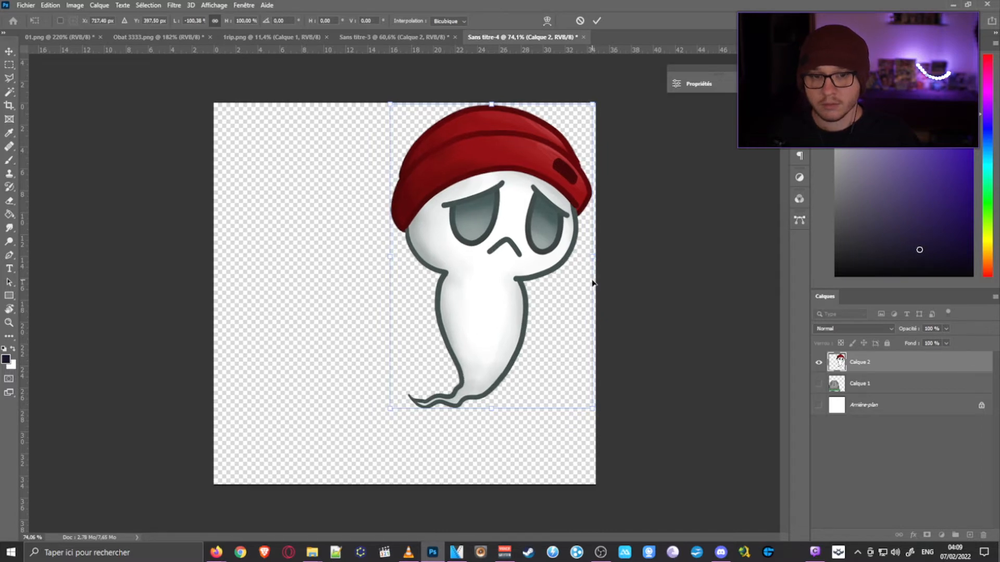
pyautogui.press('Return')
# - Export the mirrored ghost as a PNG named 003 to the desktop
pyautogui.click(26, 6)
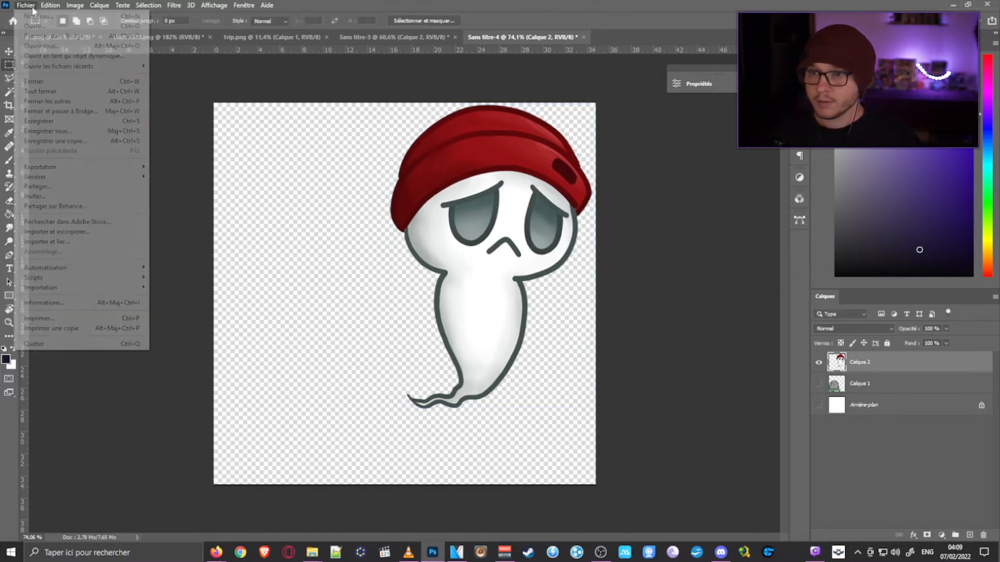
pyautogui.moveTo(103, 168)
pyautogui.click(177, 167)
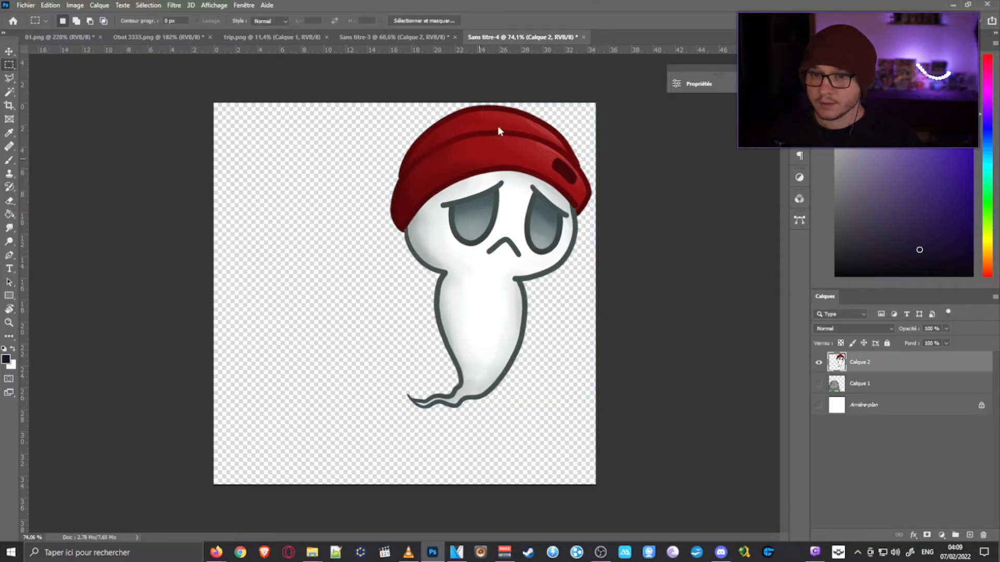
pyautogui.write('003')
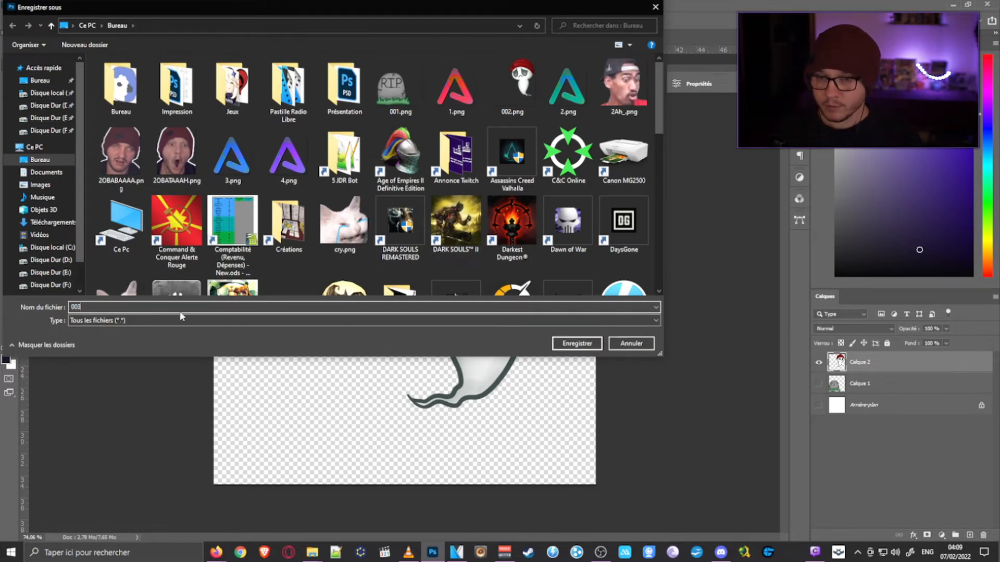
pyautogui.press('Return')
# - Back in VEGAS Pro, replace the second ghost event with 003.png from the desktop, placed directly against the end of the first ghost event
pyautogui.click(953, 5)
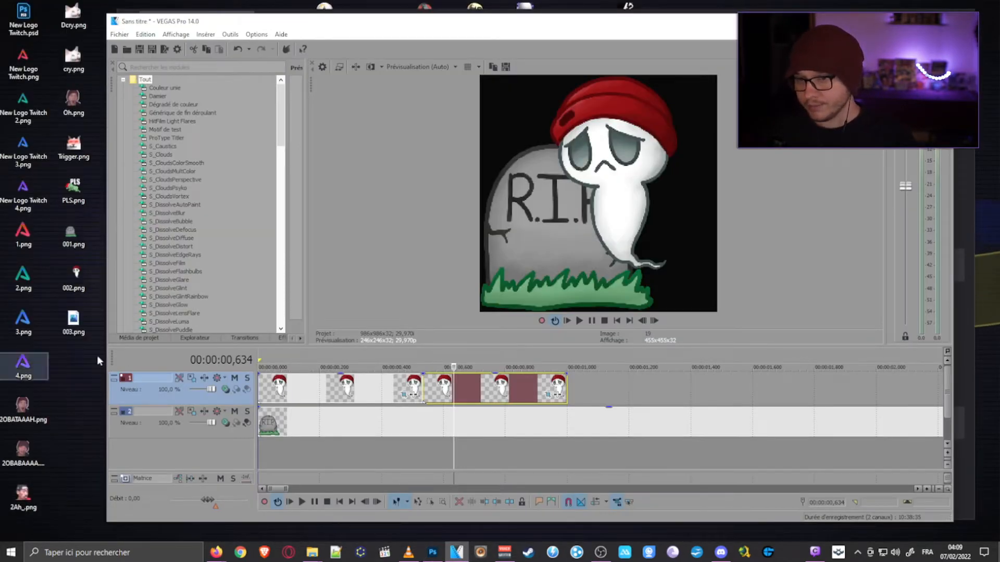
pyautogui.moveTo(75, 333); pyautogui.dragTo(526, 399)
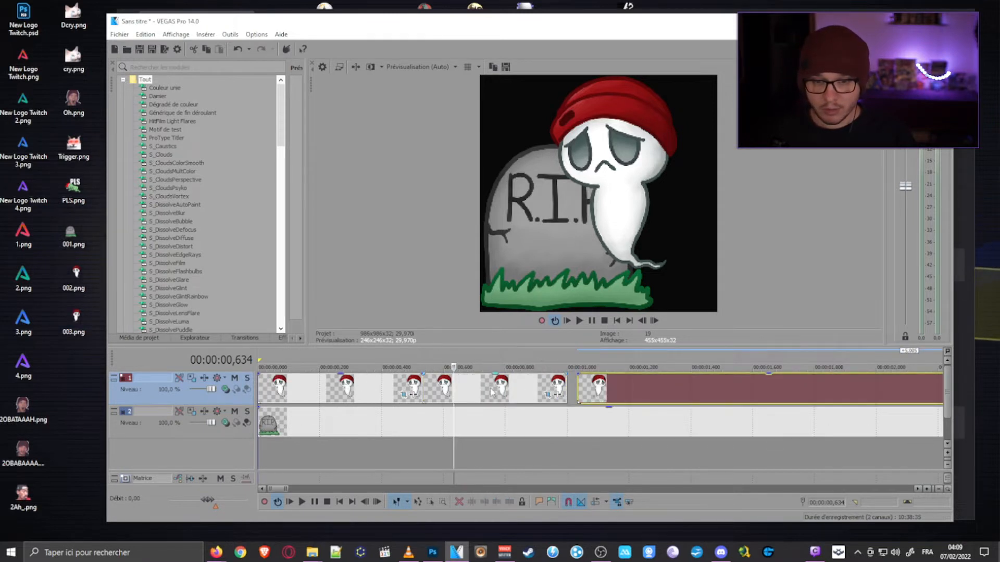
pyautogui.click(505, 391)
pyautogui.press('Delete')
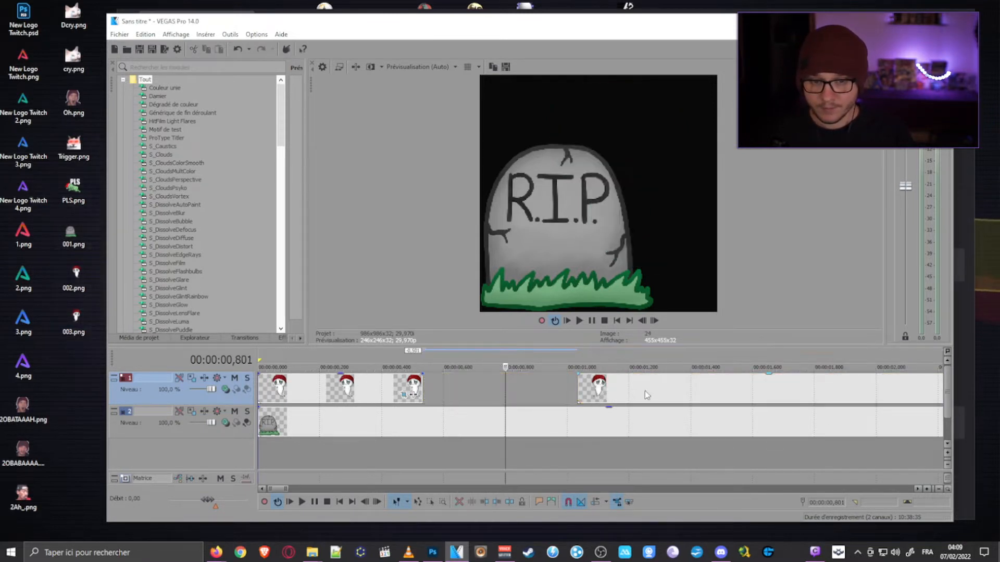
pyautogui.moveTo(645, 395); pyautogui.dragTo(494, 397)
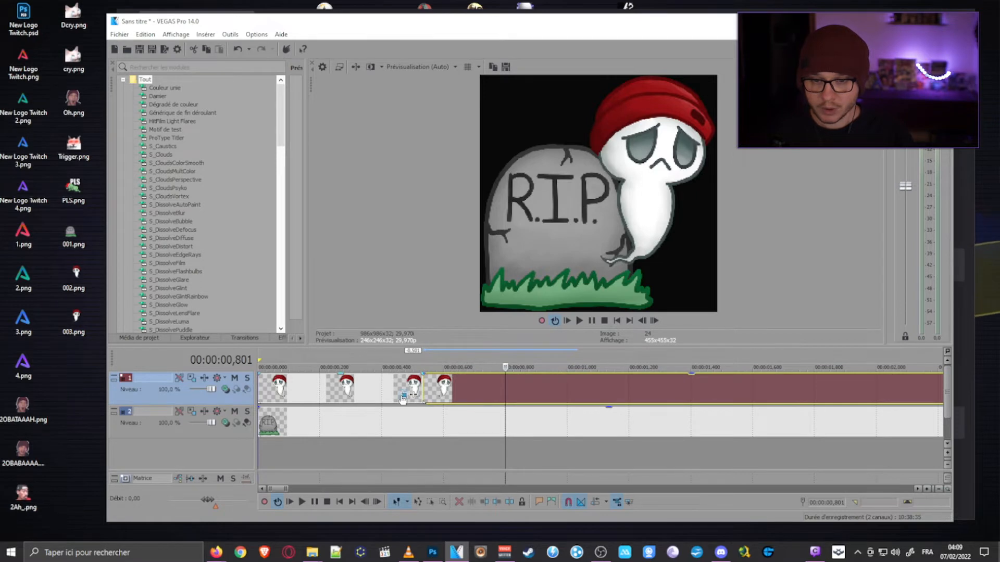
# - Move the last Pan/Crop keyframe of the first ghost event to 00:00:00,534 and copy that keyframe
pyautogui.click(403, 394)
pyautogui.click(581, 387)
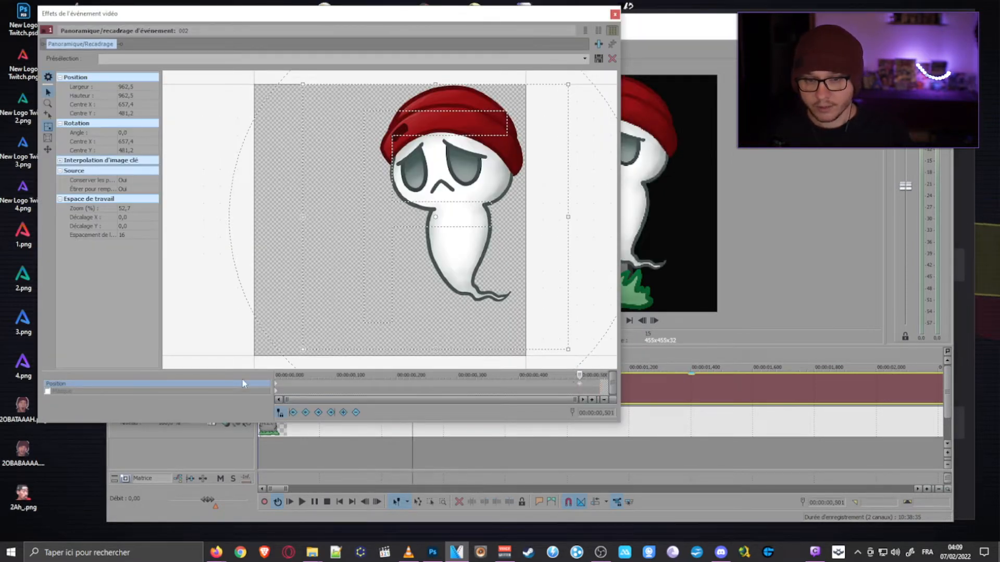
pyautogui.moveTo(580, 385); pyautogui.dragTo(600, 386)
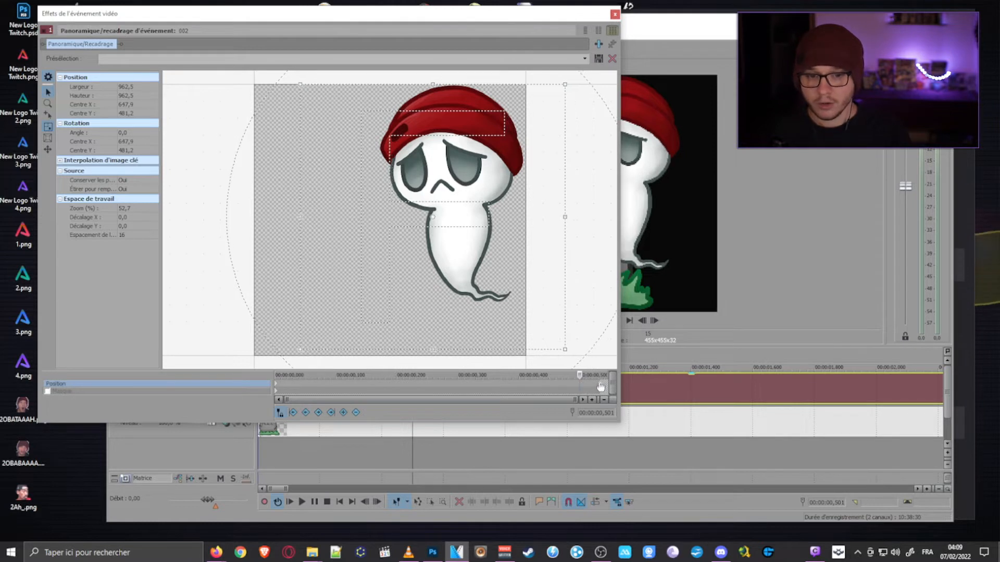
pyautogui.click(600, 385)
pyautogui.rightClick(600, 389)
pyautogui.click(602, 386)
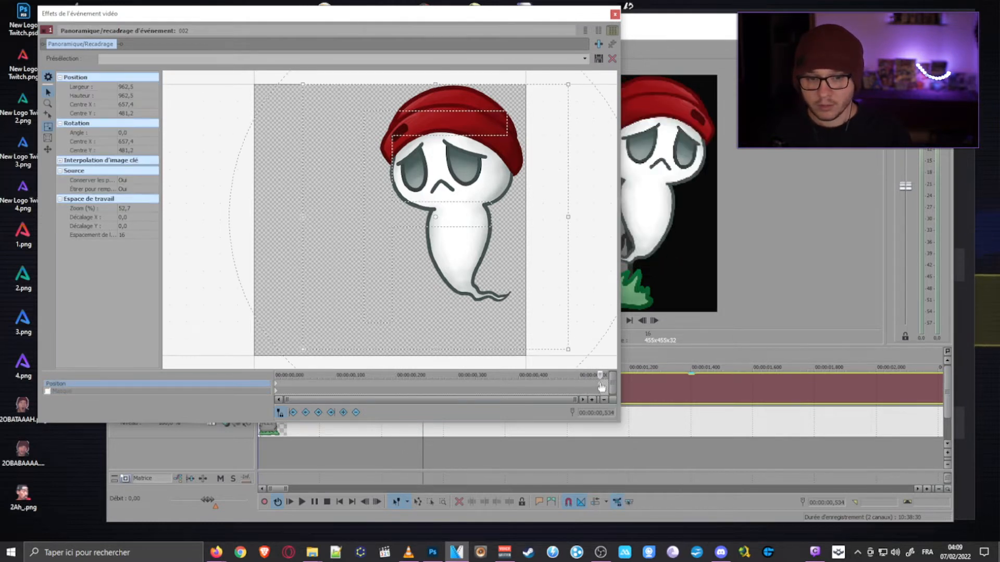
pyautogui.rightClick(601, 386)
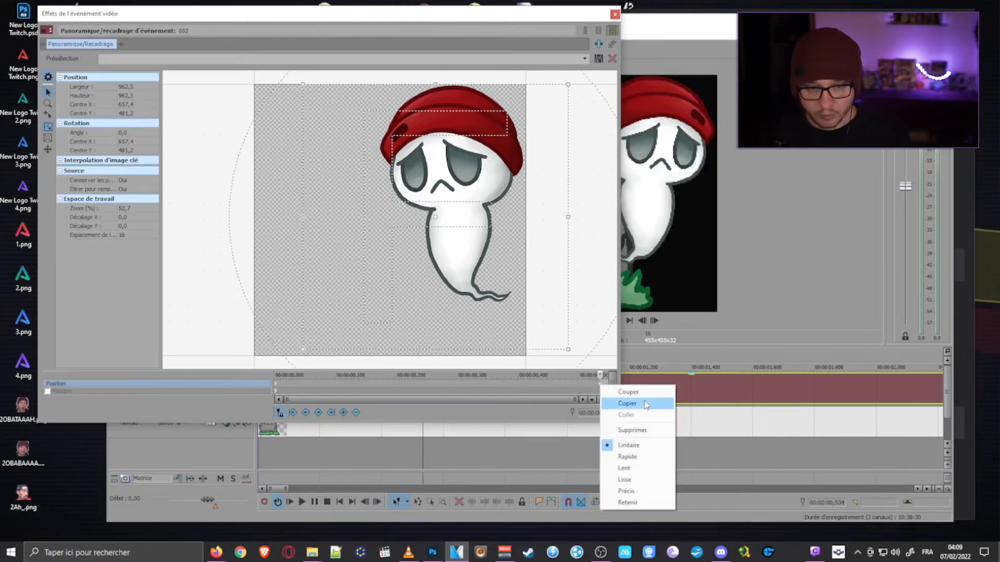
pyautogui.click(627, 404)
pyautogui.click(614, 14)
# - Paste the copied Pan/Crop keyframe at the very start of the mirrored ghost event
pyautogui.click(462, 388)
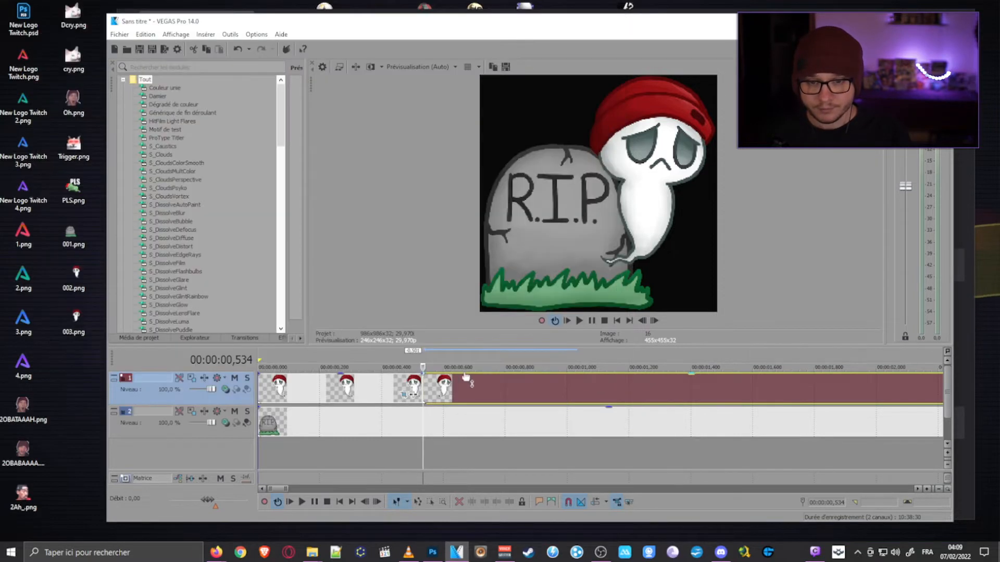
pyautogui.scroll(-5, 636, 390)
pyautogui.scroll(3, 499, 417)
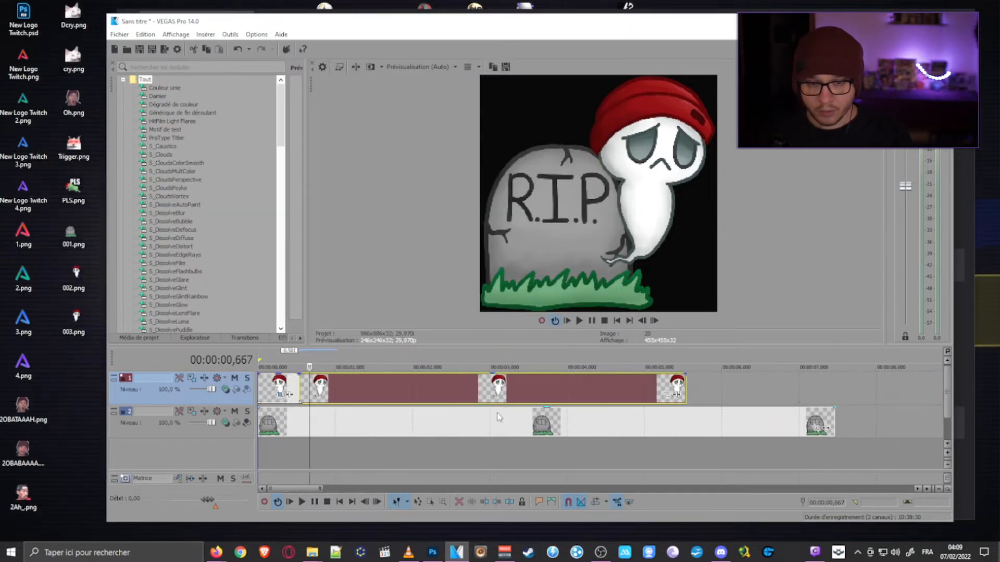
pyautogui.click(668, 399)
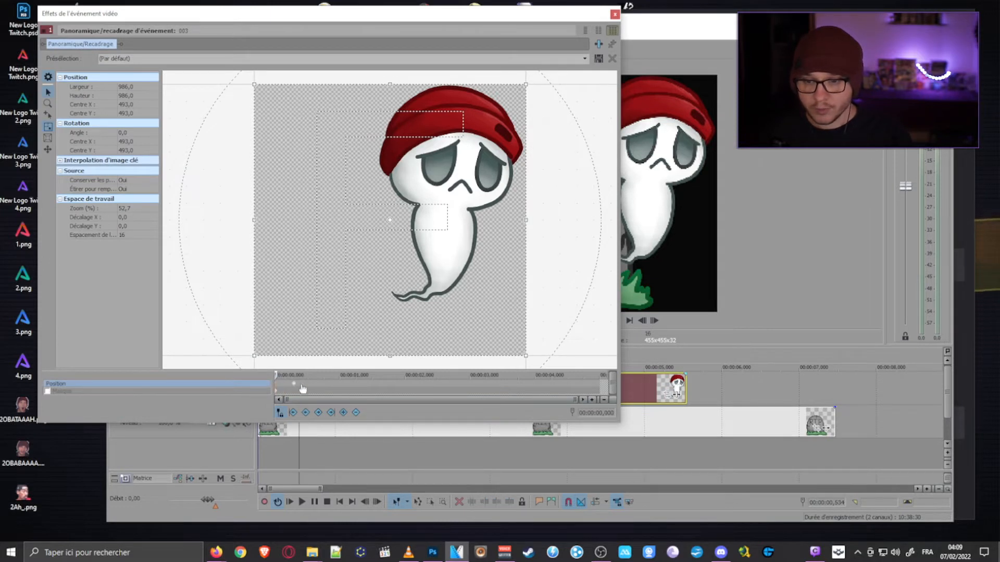
pyautogui.rightClick(276, 386)
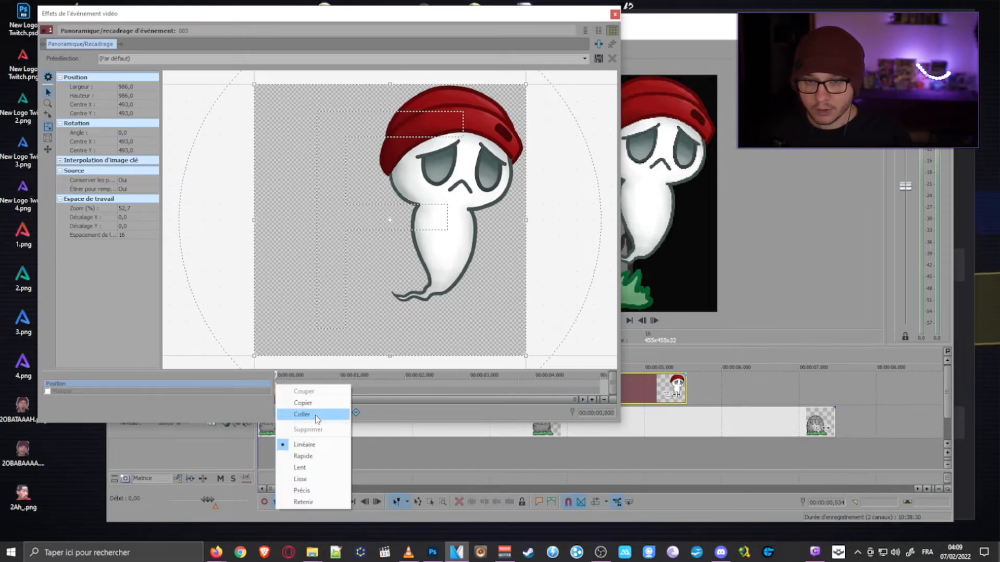
pyautogui.click(316, 417)
pyautogui.click(615, 15)
pyautogui.scroll(3, 331, 411)
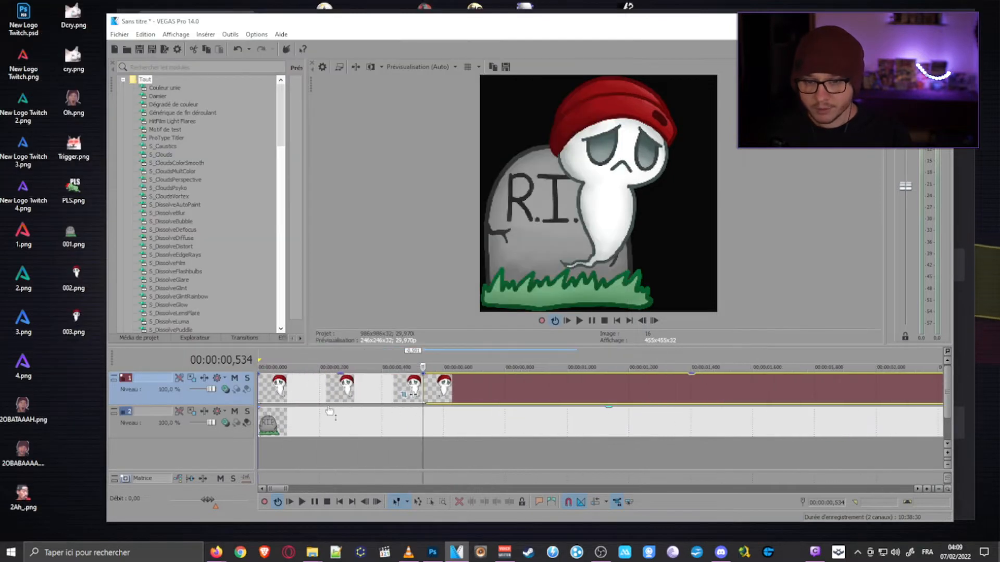
# - Step frame by frame across the cut between the two ghost events, and play the animation from the beginning to check the turn
pyautogui.click(415, 359)
pyautogui.press('Right')
pyautogui.press('Right')
pyautogui.press('Left')
pyautogui.press('Left')
pyautogui.press('Left')
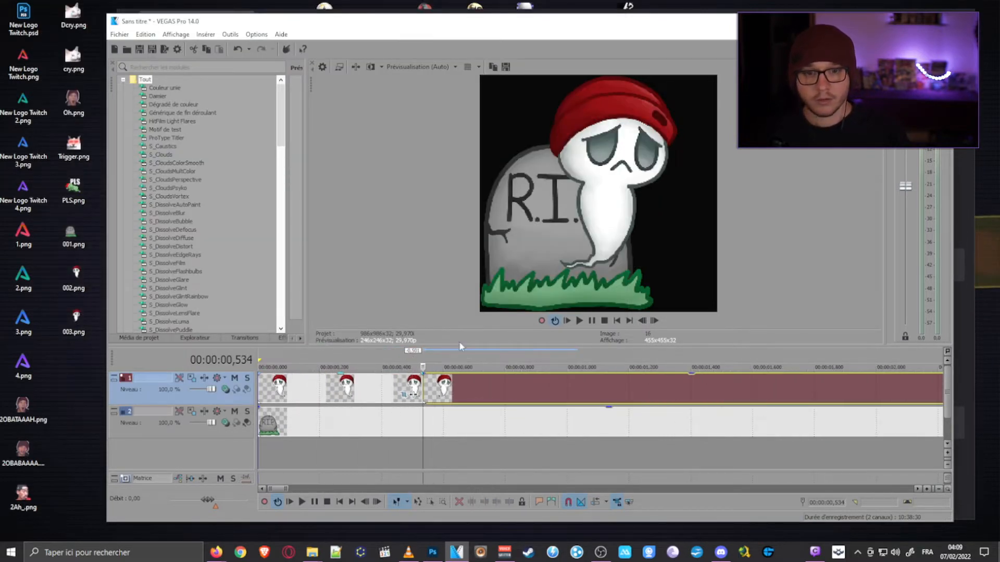
pyautogui.press('Right')
pyautogui.press('Right')
pyautogui.press('Right')
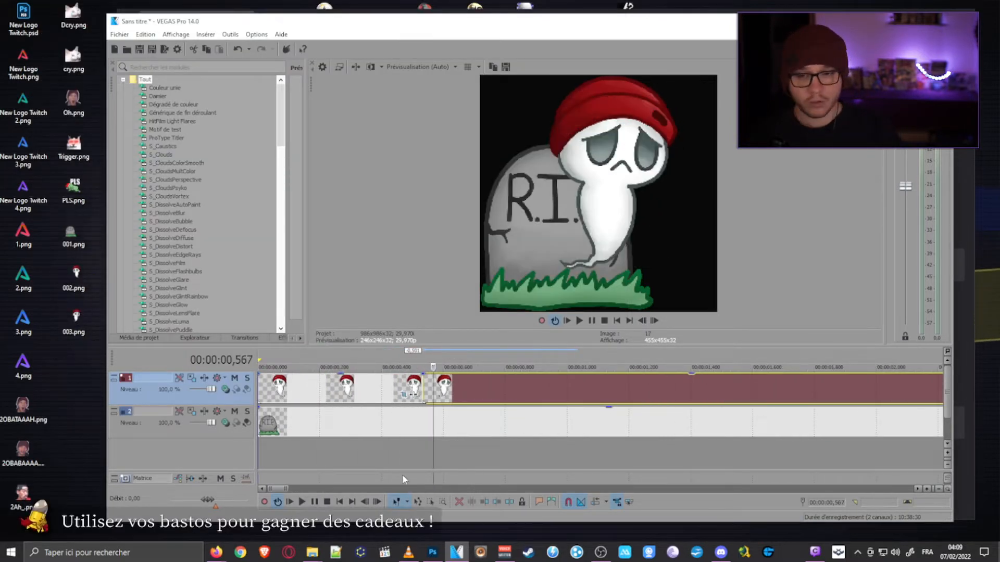
pyautogui.press('Left')
pyautogui.press('Left')
pyautogui.press('Left')
pyautogui.press('Left')
pyautogui.press('Left')
pyautogui.press('Left')
pyautogui.press('Left')
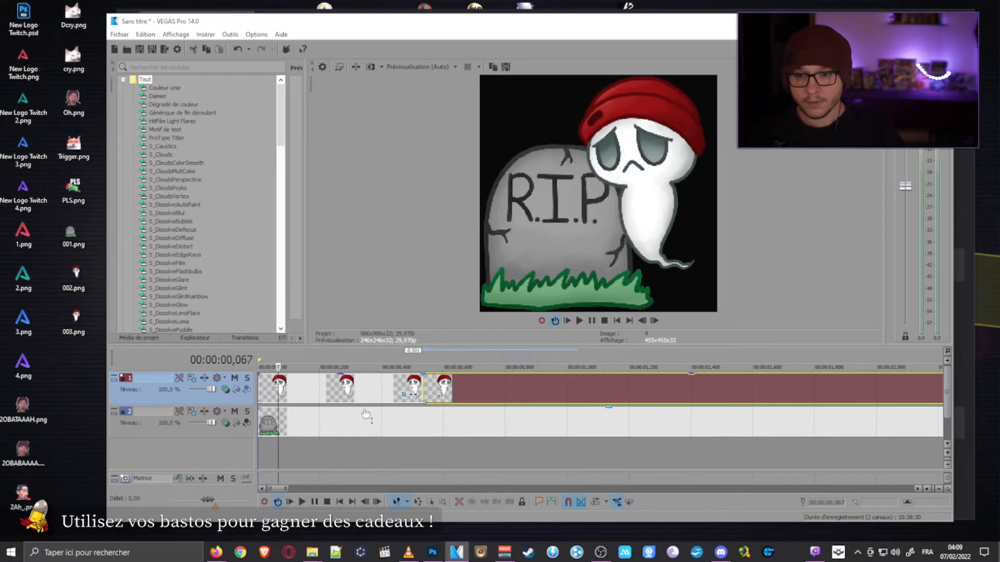
pyautogui.press('Home')
pyautogui.press('space')
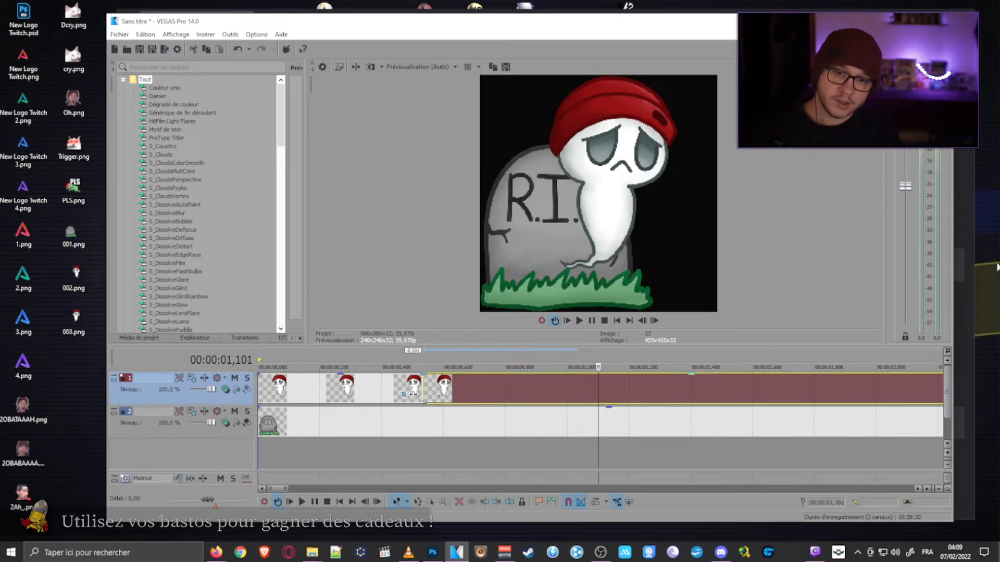
# - Copy the starting Pan/Crop keyframe of the first ghost event
pyautogui.click(405, 397)
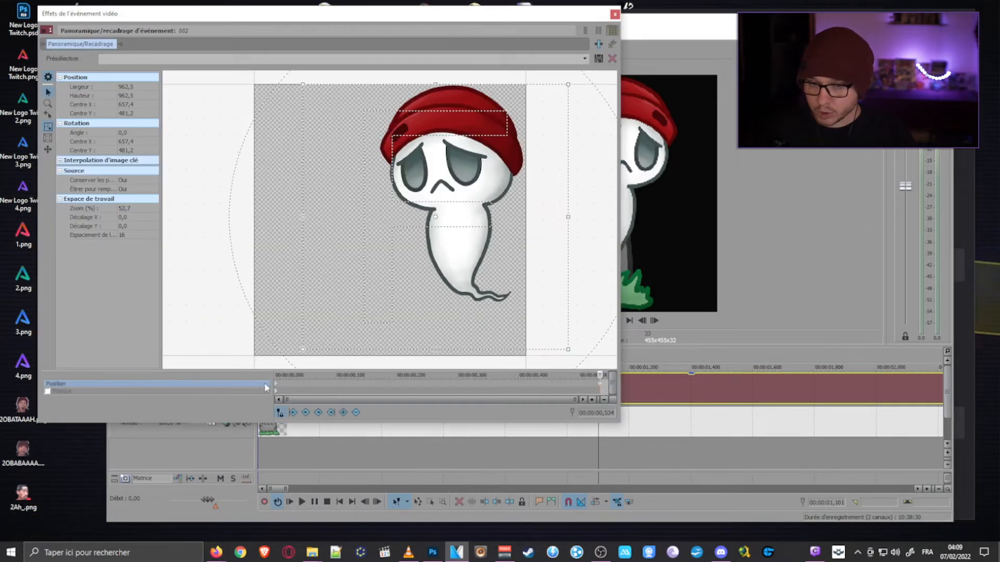
pyautogui.click(276, 388)
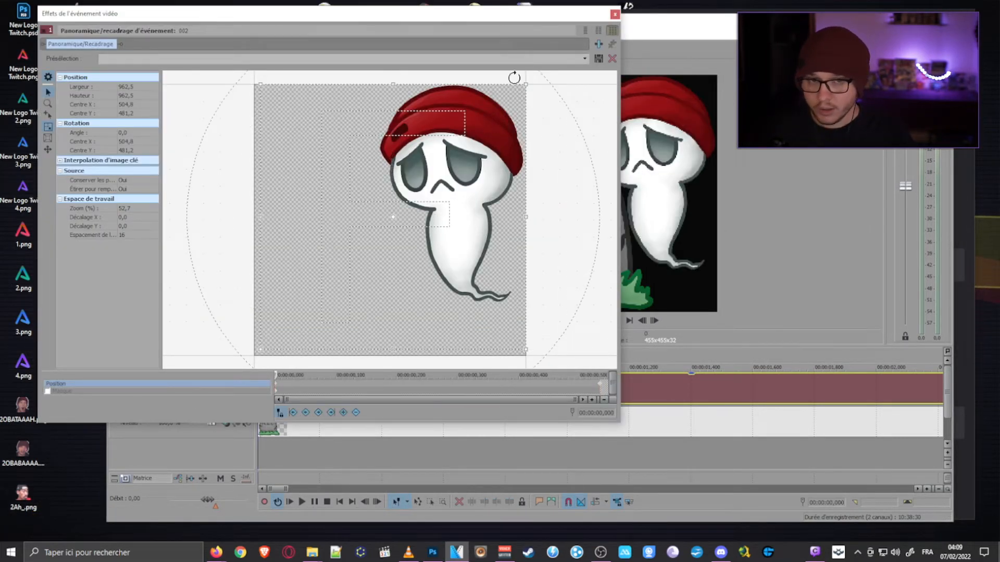
pyautogui.click(615, 15)
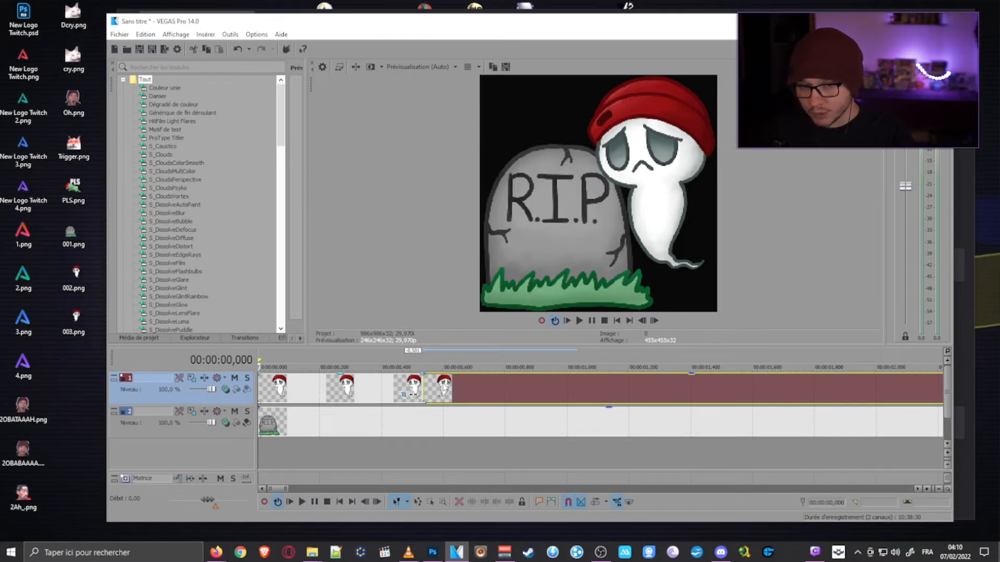
# - Split the mirrored ghost event at 00:00:01,168 and delete the part after the cut
pyautogui.click(587, 390)
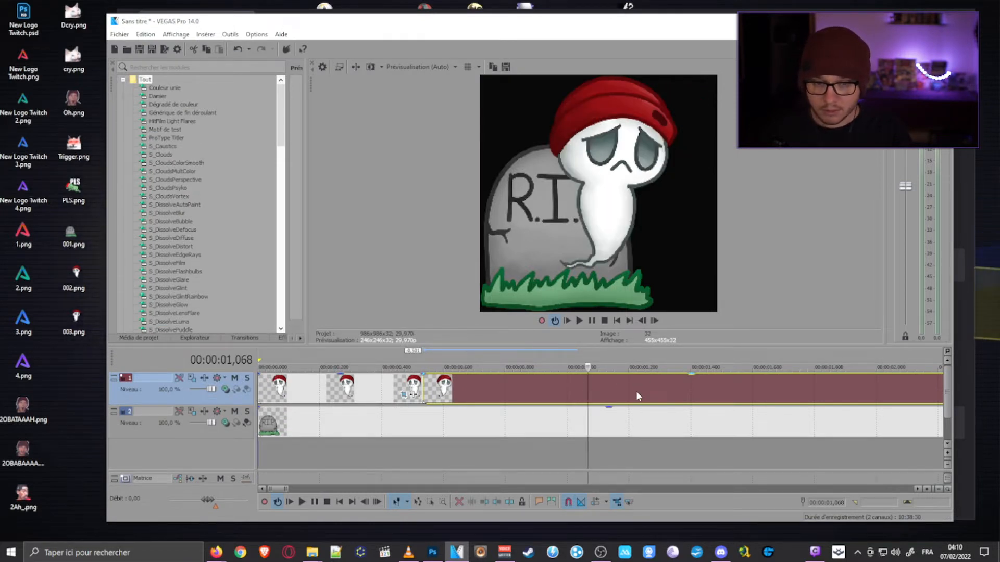
pyautogui.click(618, 395)
pyautogui.press('s')
pyautogui.click(650, 394)
pyautogui.press('Delete')
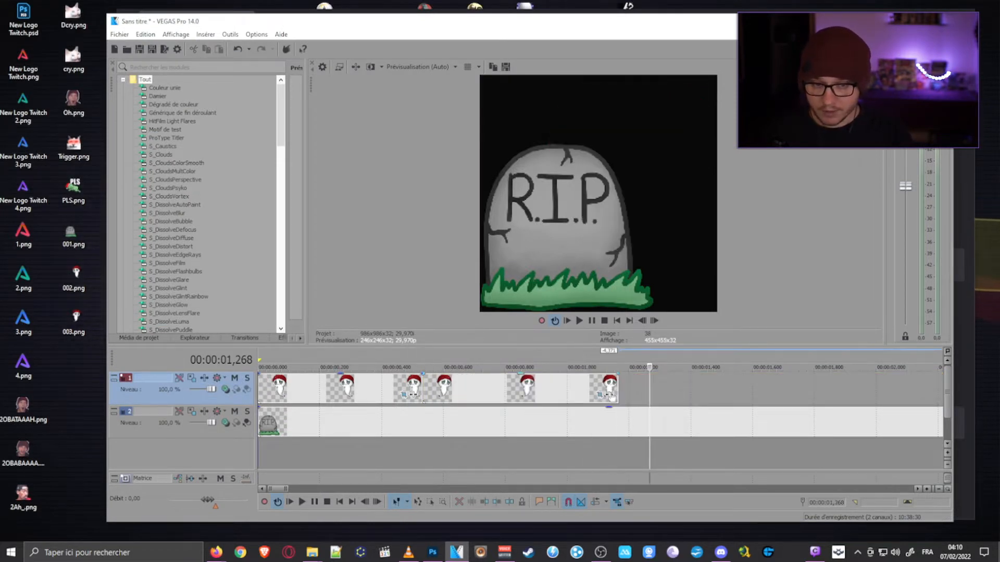
# - Paste the copied keyframe at 00:00:00,634, the end of the mirrored ghost event's Pan/Crop timeline, giving a centre X of 504,8
pyautogui.click(606, 394)
pyautogui.click(602, 397)
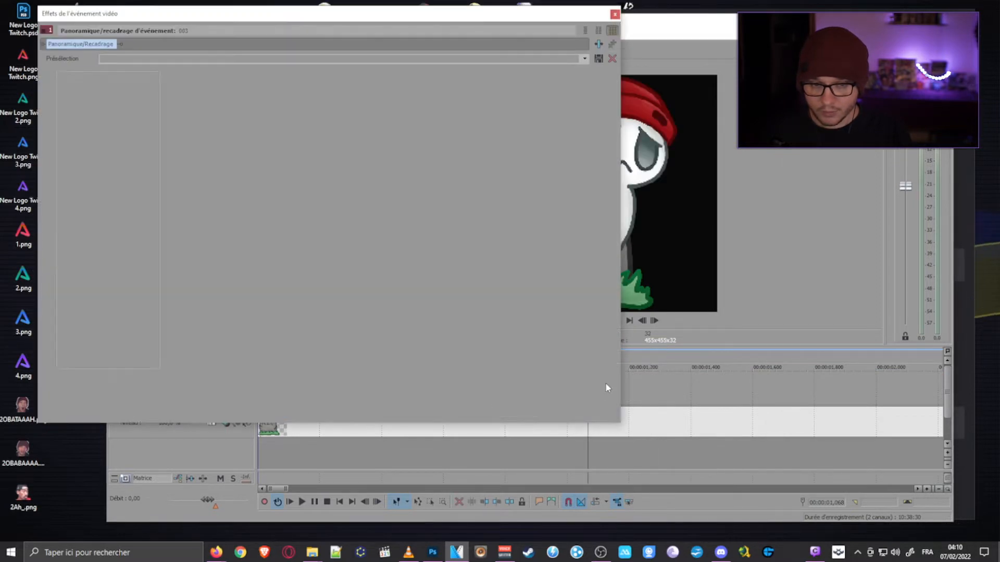
pyautogui.click(600, 387)
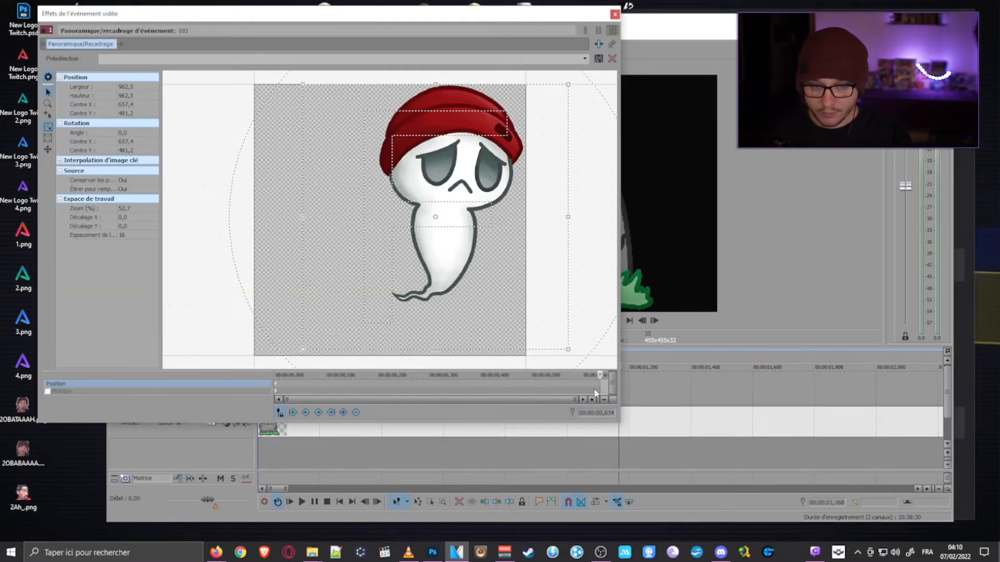
pyautogui.hotkey('ctrl', 'v')
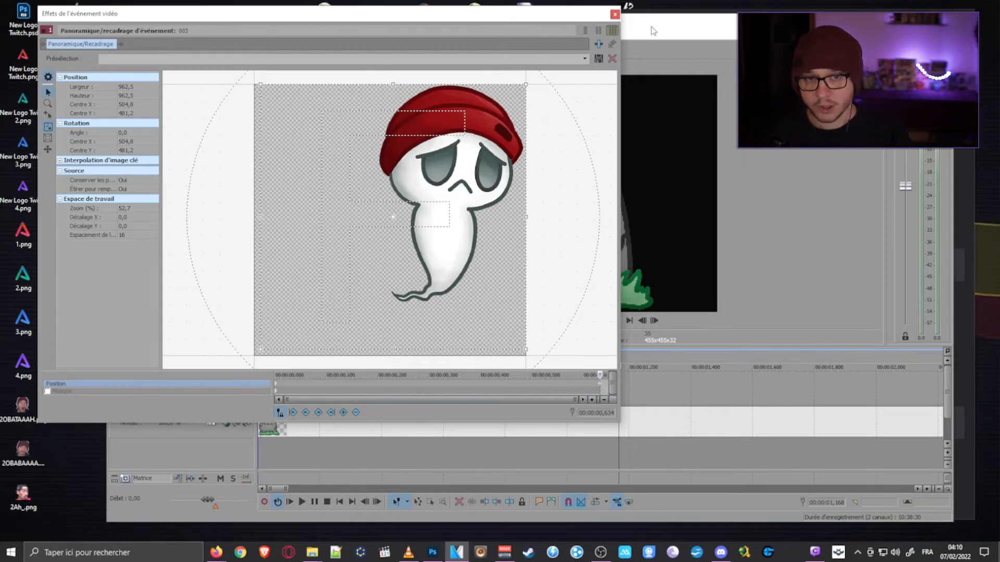
pyautogui.click(614, 16)
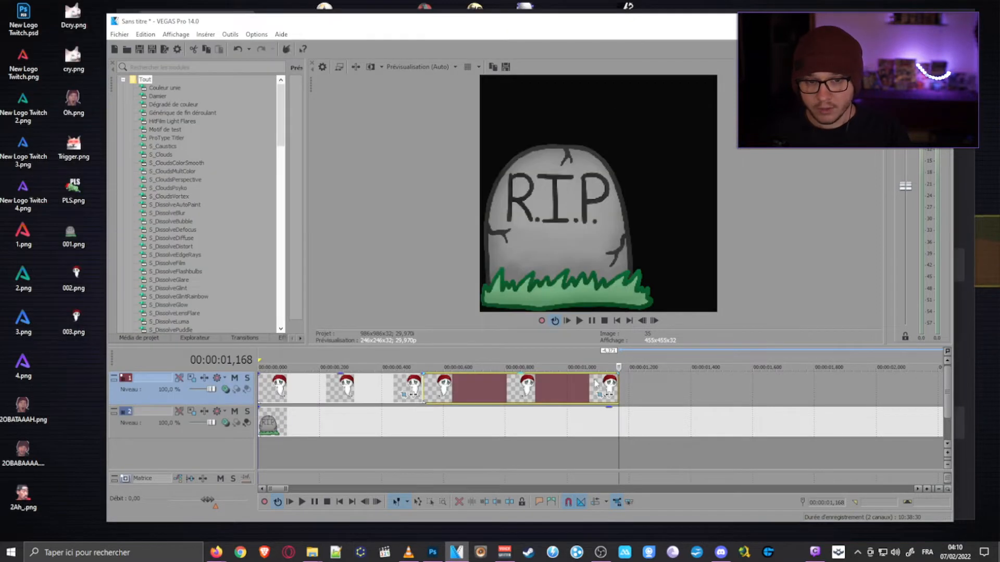
# - Split the tombstone event at 00:00:01,168, level with the ghost's end, and delete the part after the cut
pyautogui.click(618, 417)
pyautogui.press('s')
pyautogui.click(641, 418)
pyautogui.press('Delete')
pyautogui.scroll(3, 639, 416)
pyautogui.scroll(-3, 639, 417)
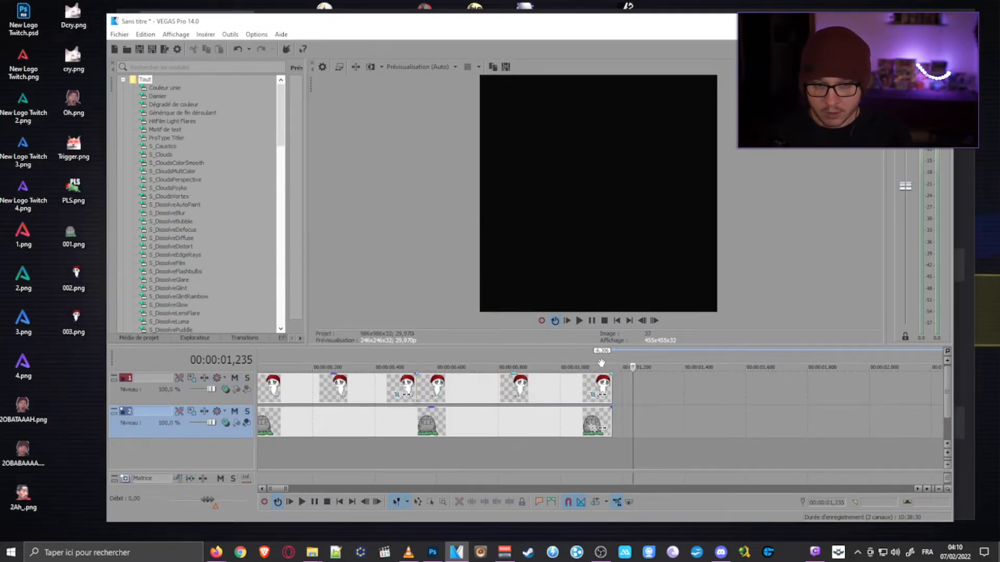
pyautogui.scroll(4, 612, 382)
pyautogui.scroll(-4, 612, 381)
pyautogui.scroll(-3, 611, 381)
pyautogui.scroll(2, 424, 383)
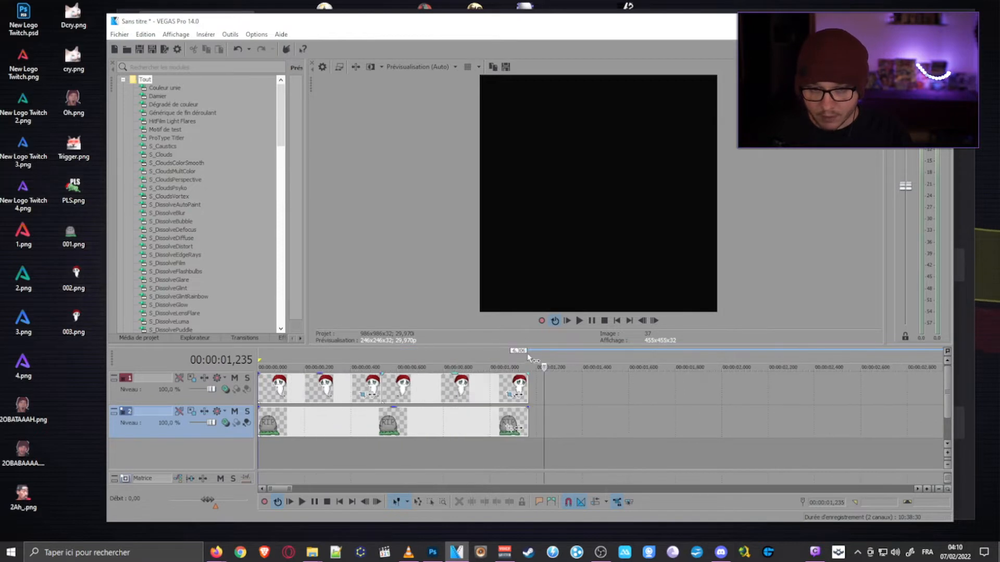
# - Set the loop region over the whole 00:00:01,168 animation and play it back
pyautogui.moveTo(528, 360); pyautogui.dragTo(224, 364)
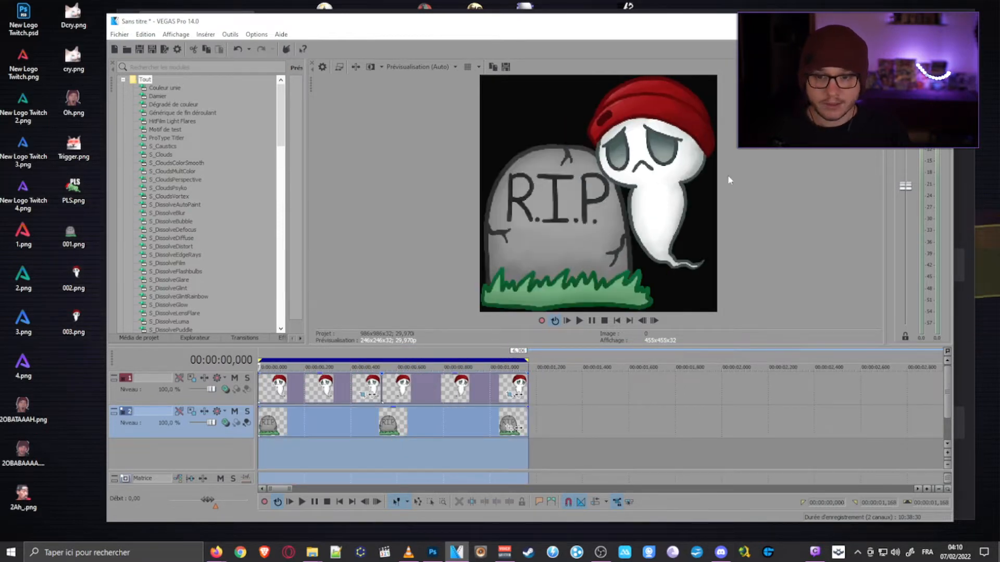
pyautogui.press('space')
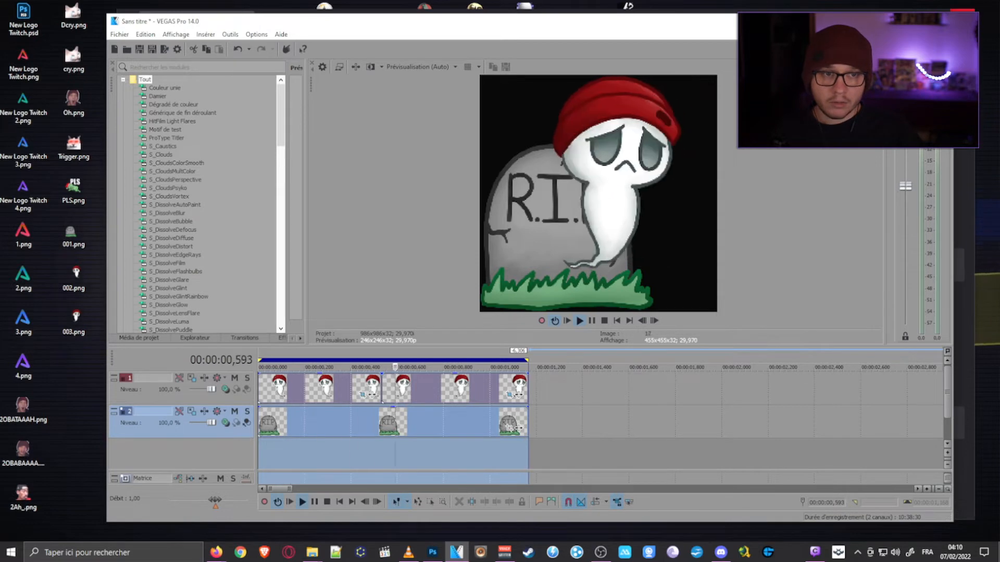
pyautogui.moveTo(953, 13); pyautogui.dragTo(914, 18)
pyautogui.press('space')
# - Move the mirrored ghost event about two seconds further along its track, leaving a gap after the first ghost event
pyautogui.click(443, 404)
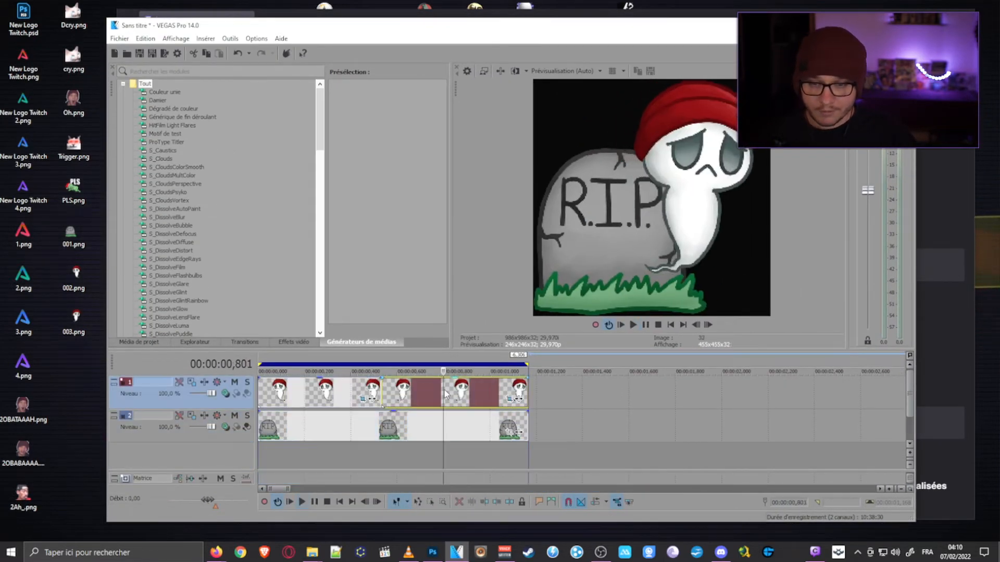
pyautogui.click(426, 434)
pyautogui.click(428, 437)
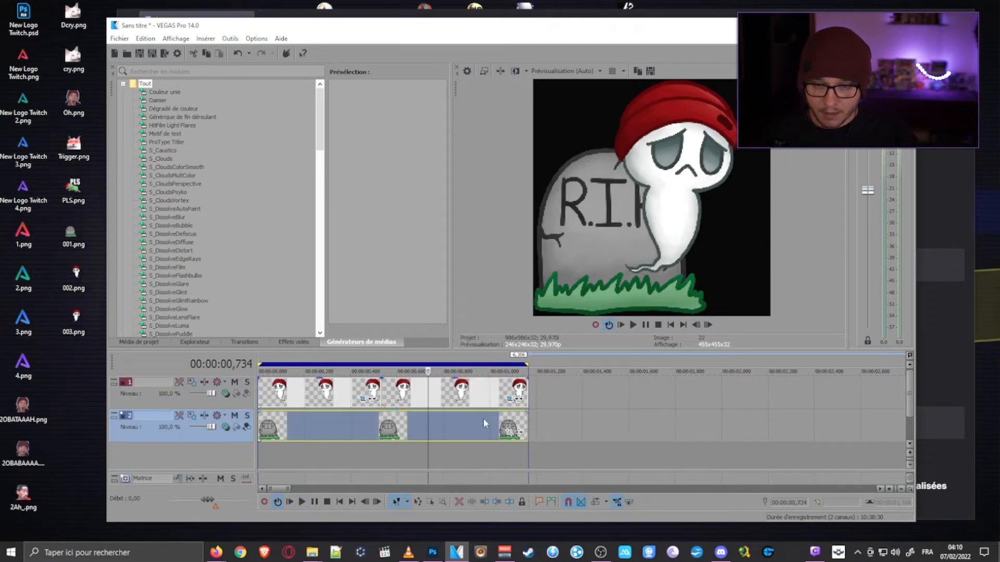
pyautogui.scroll(-2, 369, 440)
pyautogui.moveTo(370, 394); pyautogui.dragTo(705, 394)
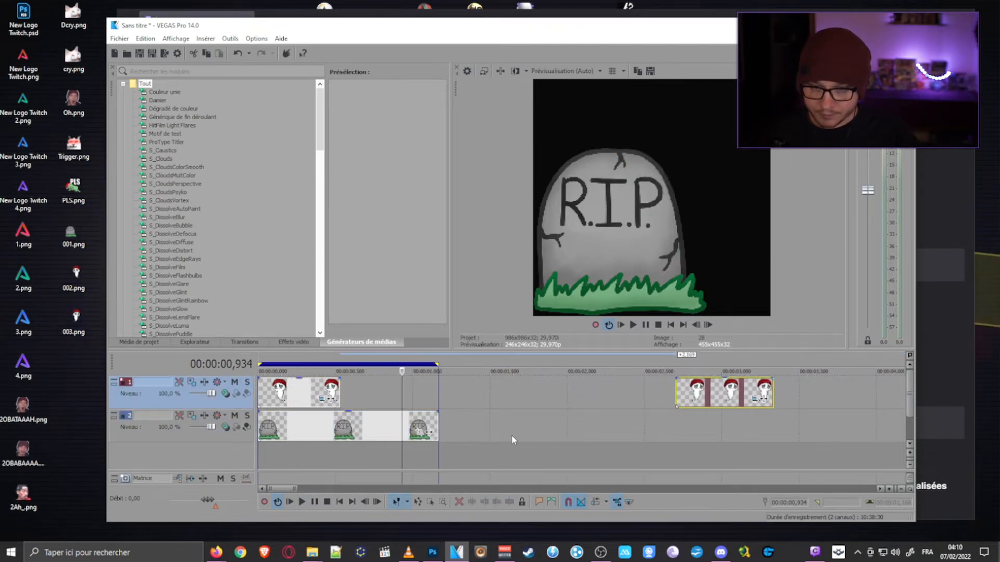
# - Stretch the first ghost event to the tombstone's end at 00:00:01,168 and play back the slower motion
pyautogui.click(319, 393)
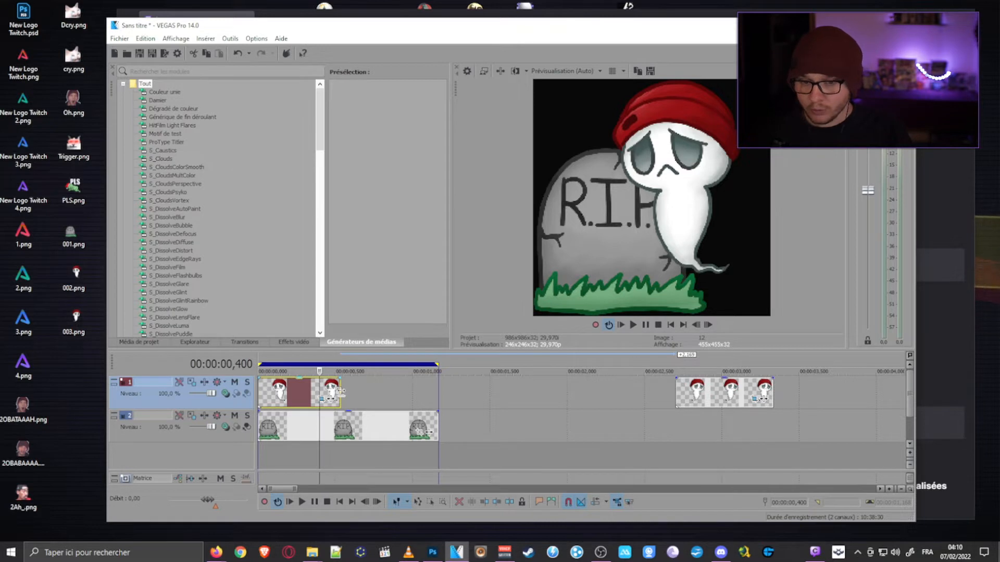
pyautogui.moveTo(344, 391); pyautogui.dragTo(437, 393)
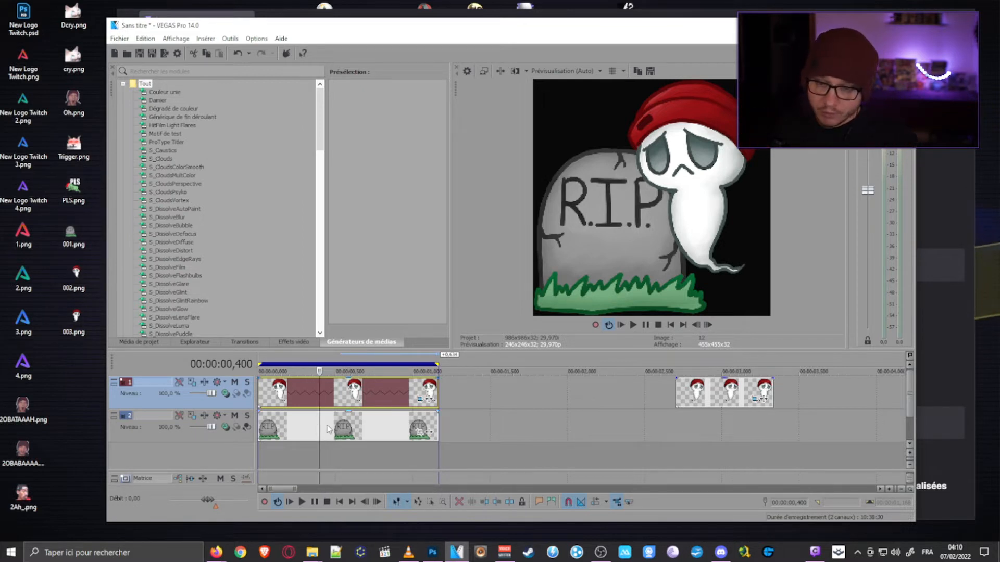
pyautogui.press('space')
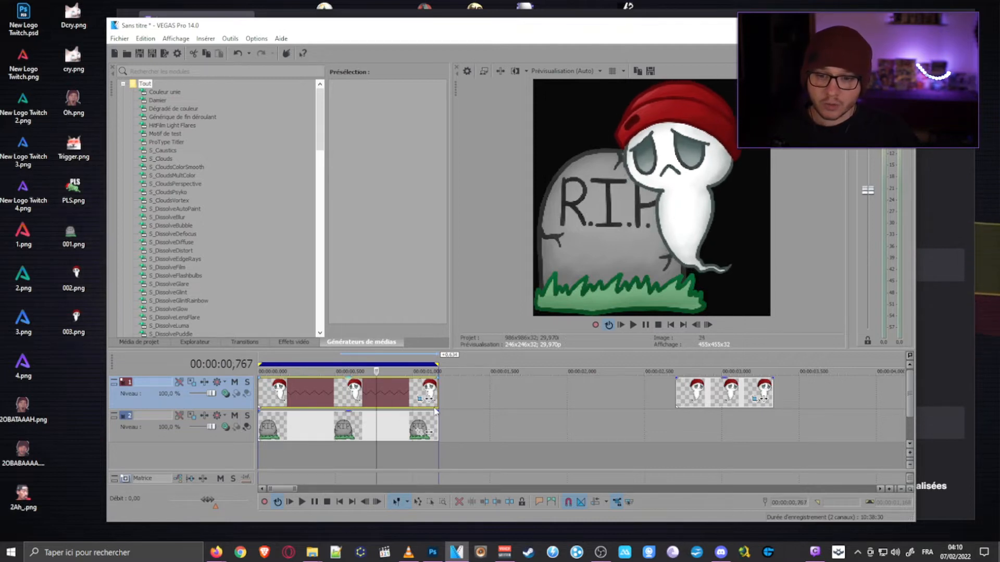
pyautogui.press('space')
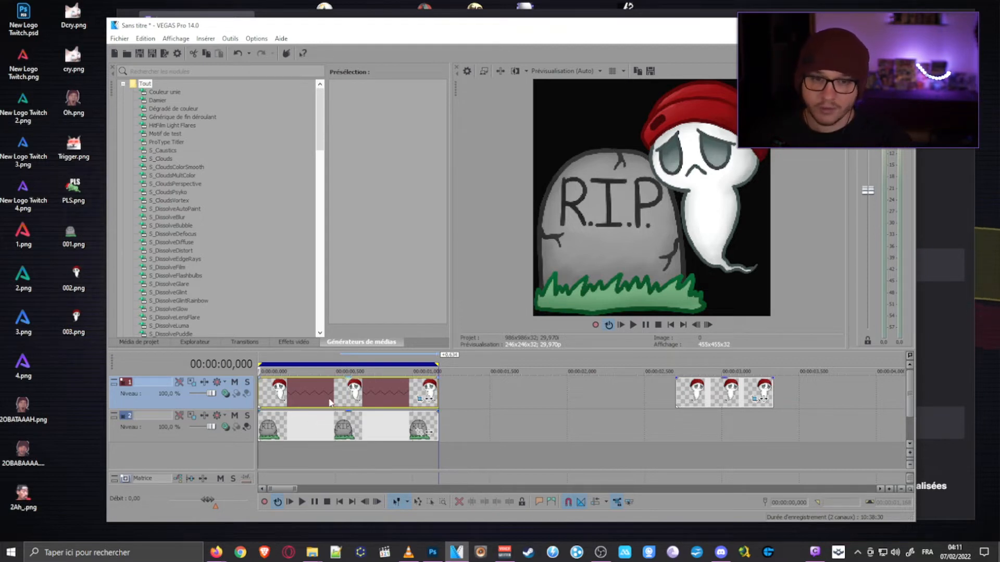
# - Move the mirrored ghost event to the start of a new track below the tombstone and stretch it to the tombstone's end
pyautogui.click(693, 400)
pyautogui.moveTo(543, 449); pyautogui.dragTo(319, 423)
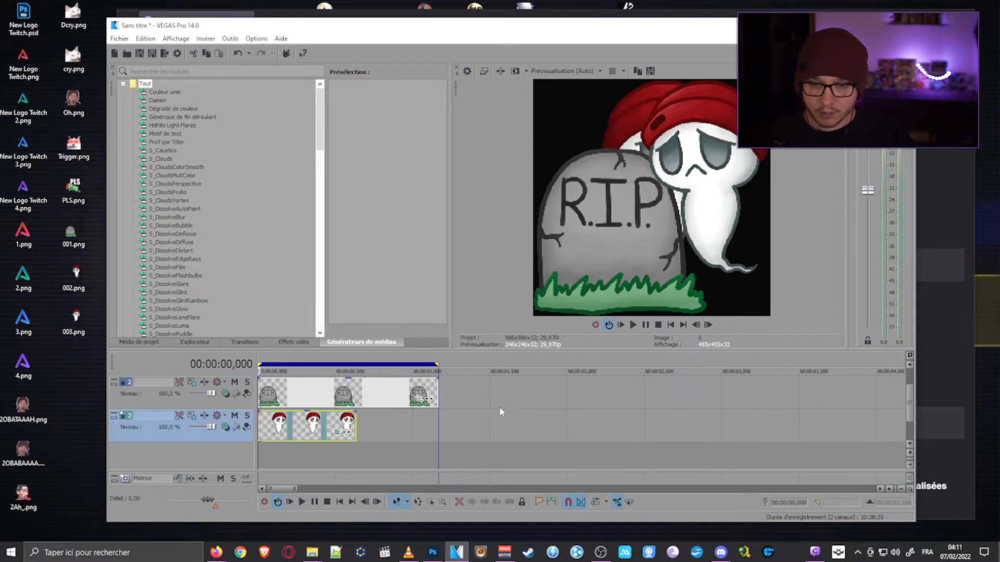
pyautogui.scroll(1, 451, 420)
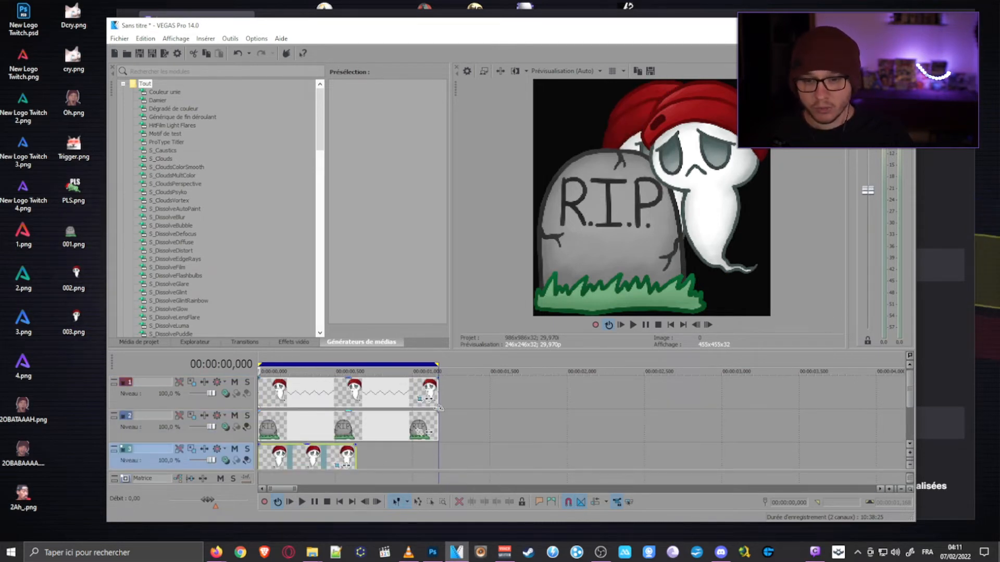
pyautogui.scroll(-1, 408, 421)
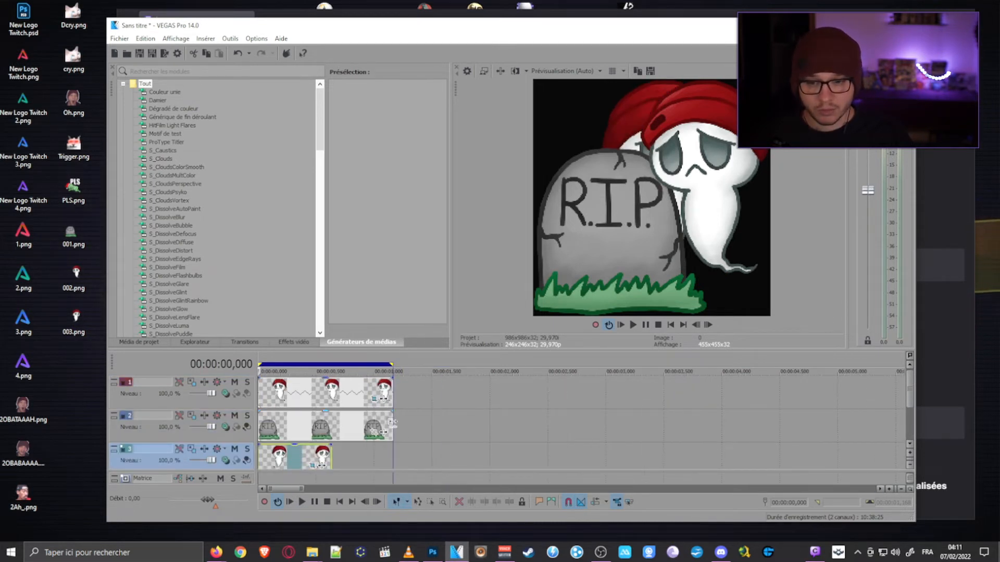
pyautogui.scroll(-1, 386, 437)
pyautogui.scroll(1, 385, 438)
pyautogui.scroll(-1, 385, 437)
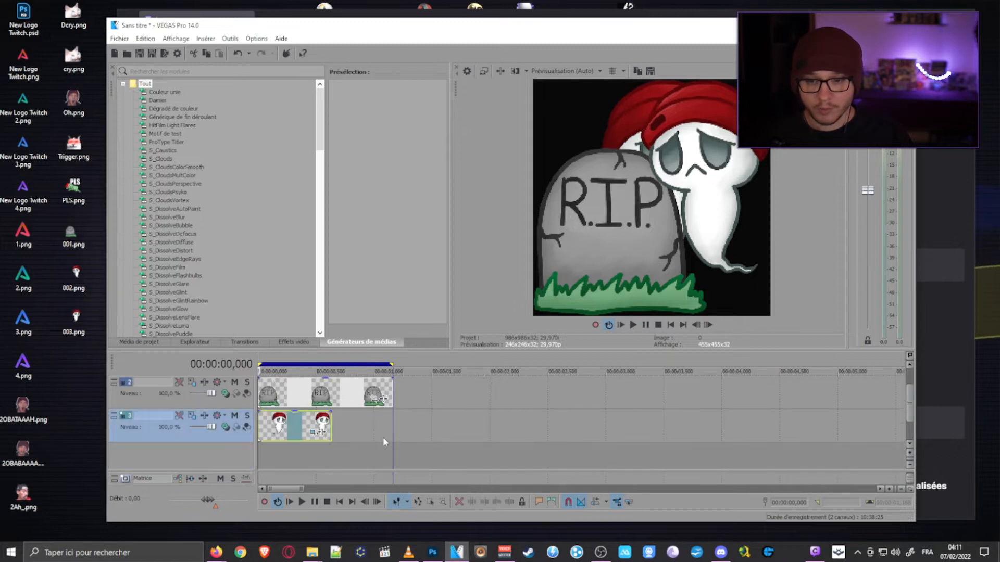
pyautogui.click(393, 398)
pyautogui.click(379, 399)
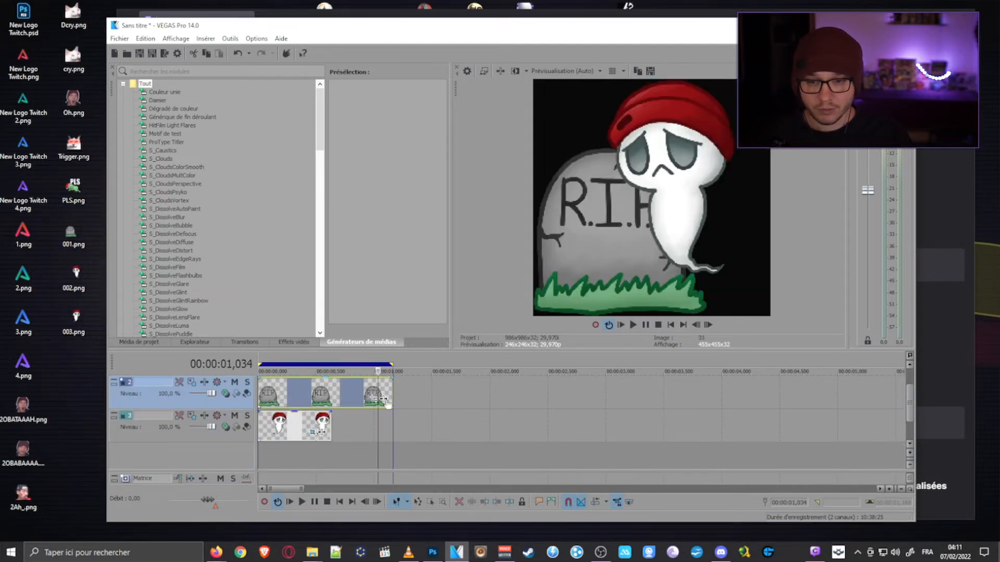
pyautogui.click(305, 424)
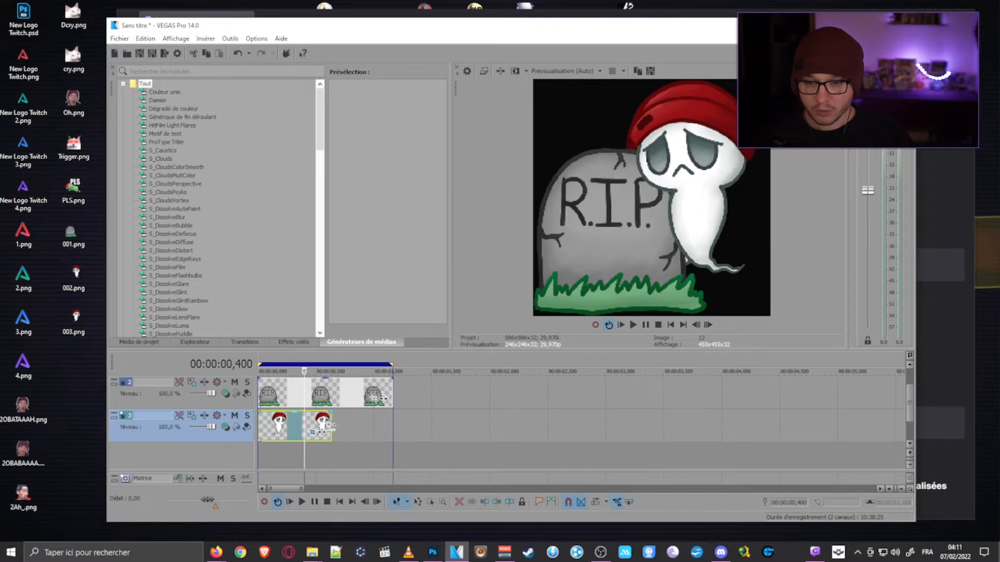
pyautogui.moveTo(332, 426); pyautogui.dragTo(392, 426)
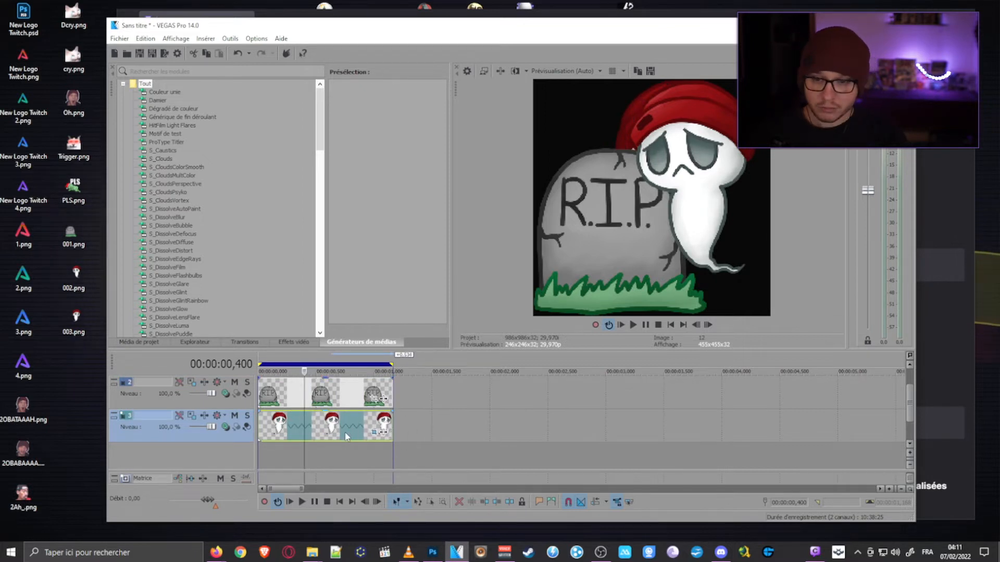
# - Place the stretched mirrored ghost event directly after the first ghost on its track and extend the tombstone to the same end, 00:00:02,336
pyautogui.scroll(1, 345, 433)
pyautogui.scroll(1, 382, 434)
pyautogui.moveTo(373, 457); pyautogui.dragTo(547, 391)
pyautogui.click(413, 428)
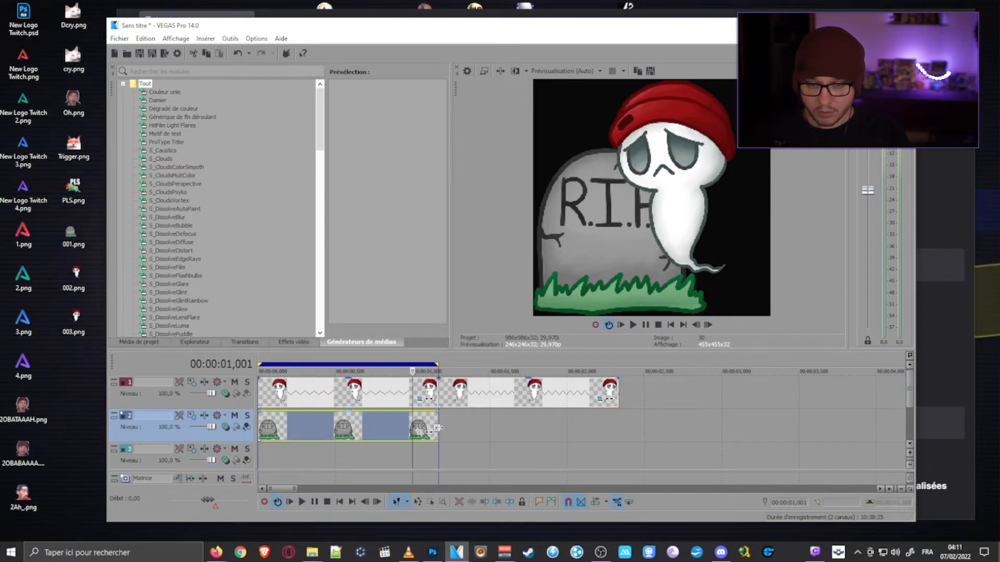
pyautogui.moveTo(437, 428); pyautogui.dragTo(608, 431)
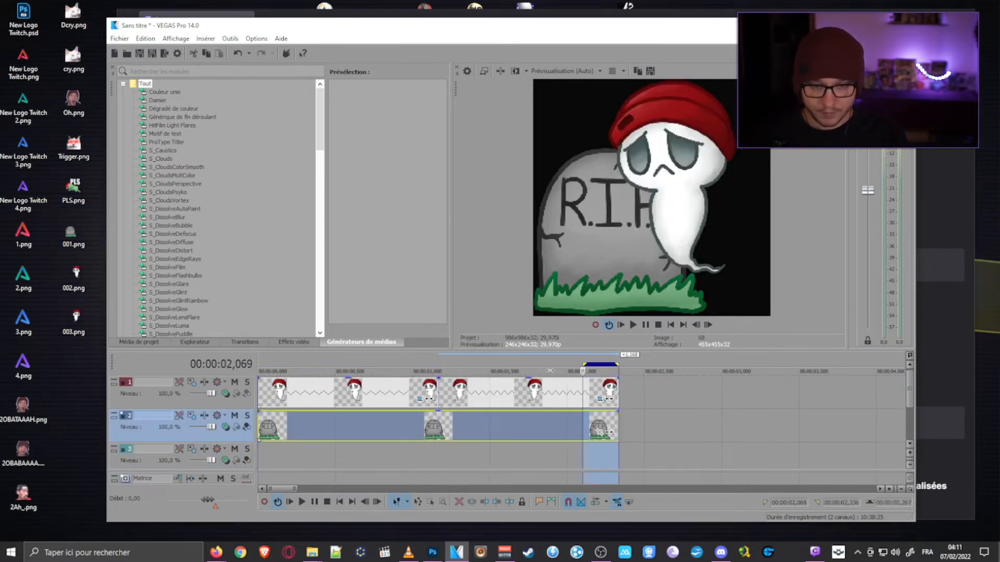
# - Set the loop region over the full 00:00:02,336 animation and play it back
pyautogui.doubleClick(608, 431)
pyautogui.click(615, 366)
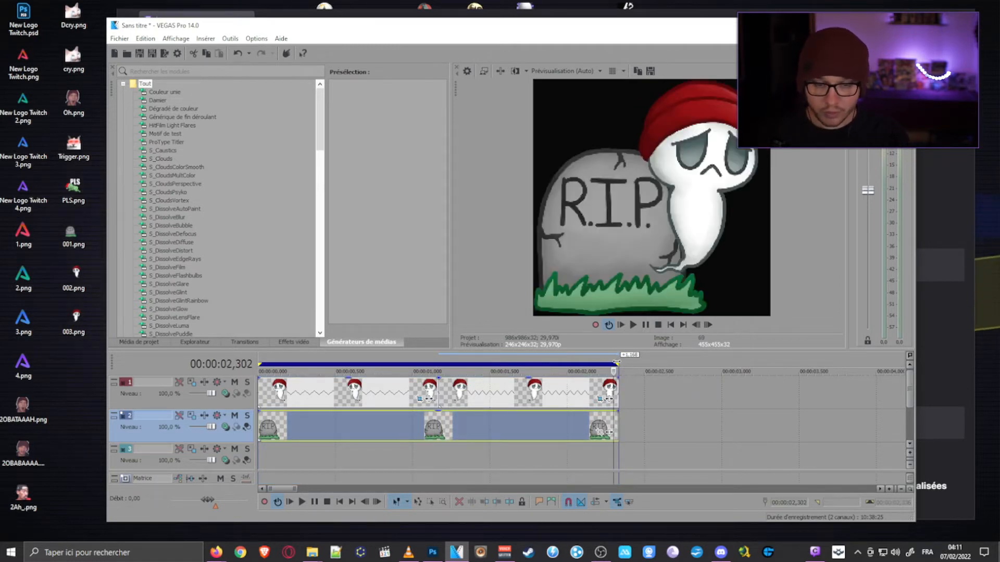
pyautogui.scroll(-3, 571, 397)
pyautogui.press('space')
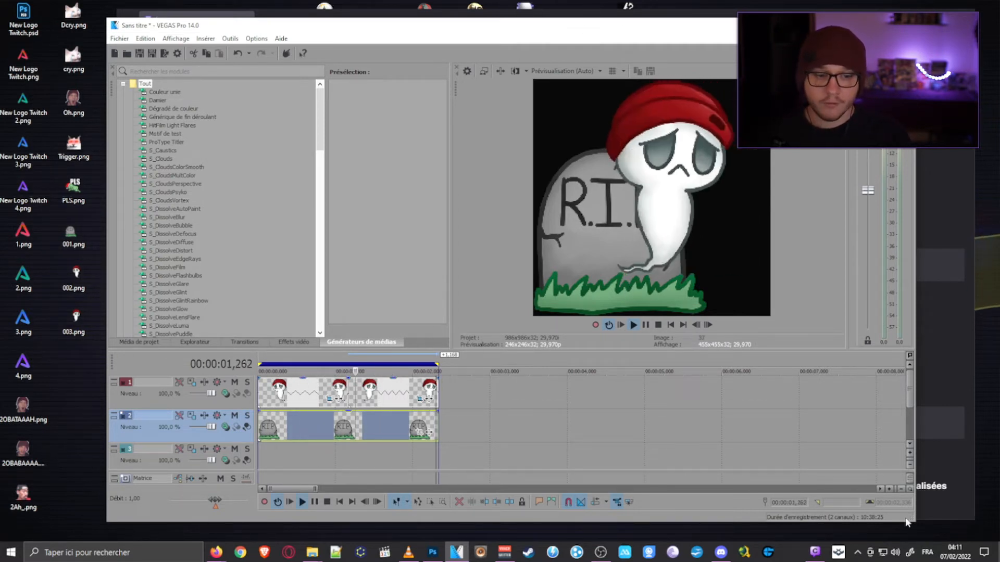
# - Shrink the VEGAS Pro window over the Twitch emotes page to check the loop at emote size, and restore the window
pyautogui.moveTo(914, 521); pyautogui.dragTo(344, 158)
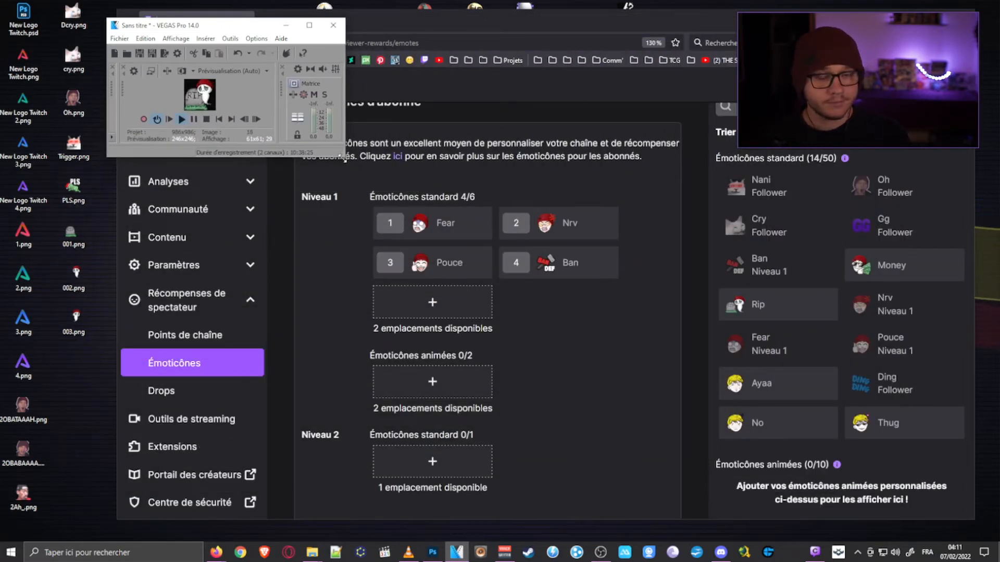
pyautogui.moveTo(240, 28); pyautogui.dragTo(519, 225)
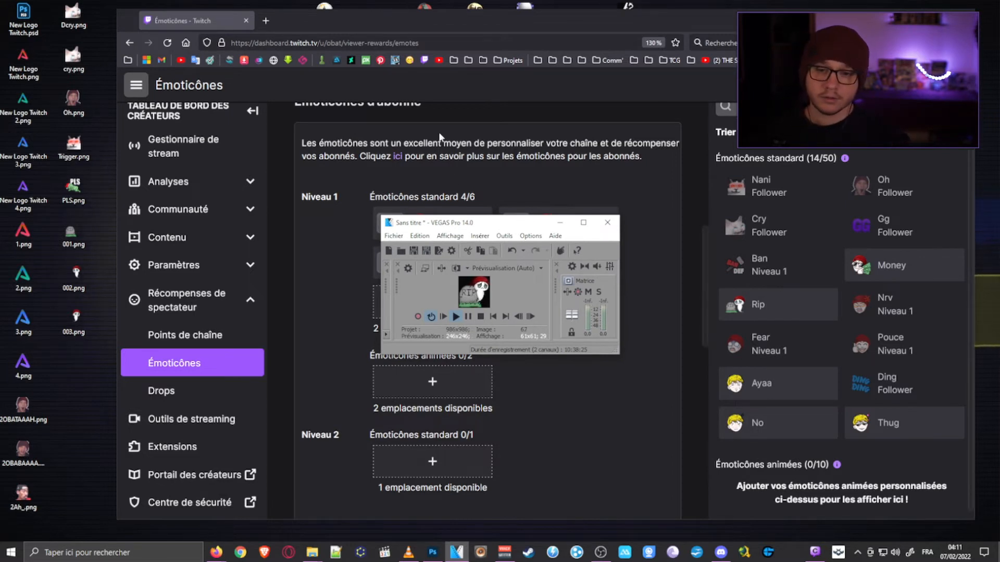
pyautogui.moveTo(618, 355); pyautogui.dragTo(888, 525)
pyautogui.moveTo(381, 214); pyautogui.dragTo(97, 23)
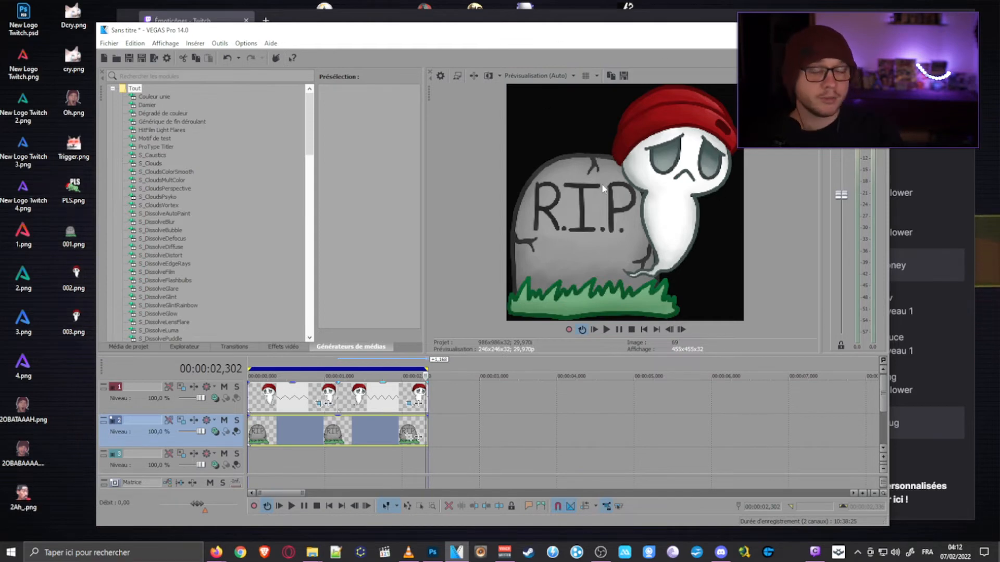
# - Open the Render As settings and list all output formats instead of only the favourites
pyautogui.click(109, 43)
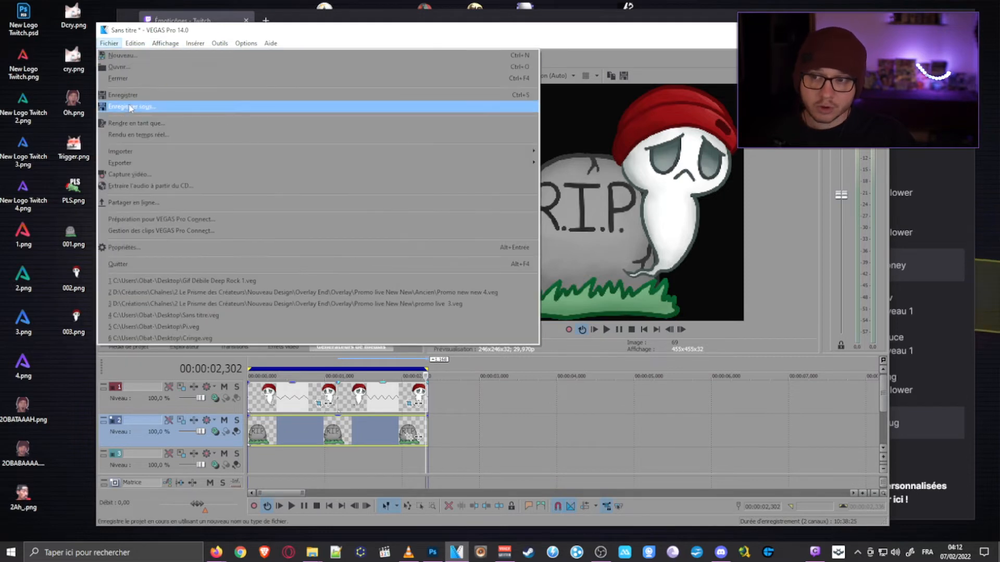
pyautogui.click(380, 124)
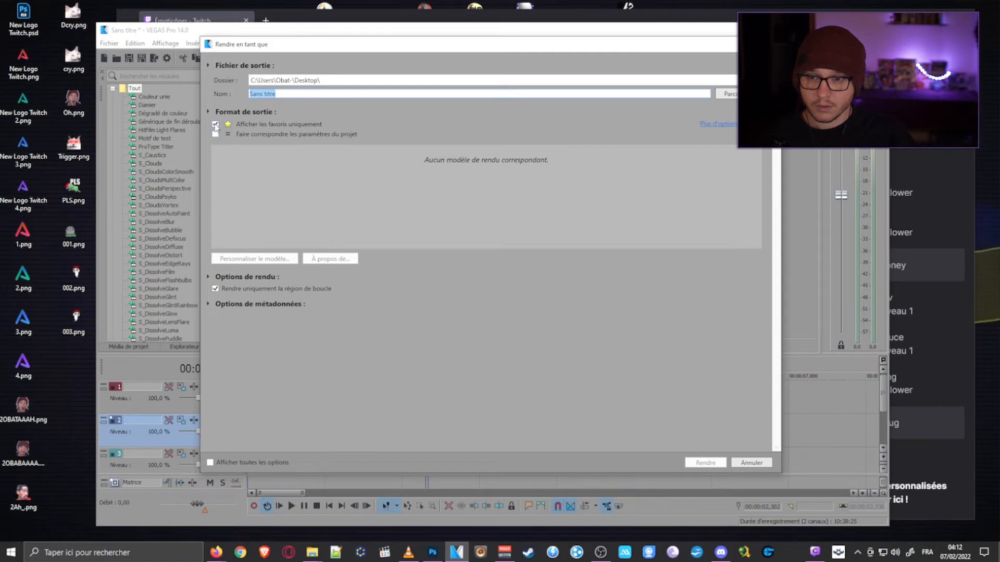
pyautogui.click(216, 126)
pyautogui.click(215, 125)
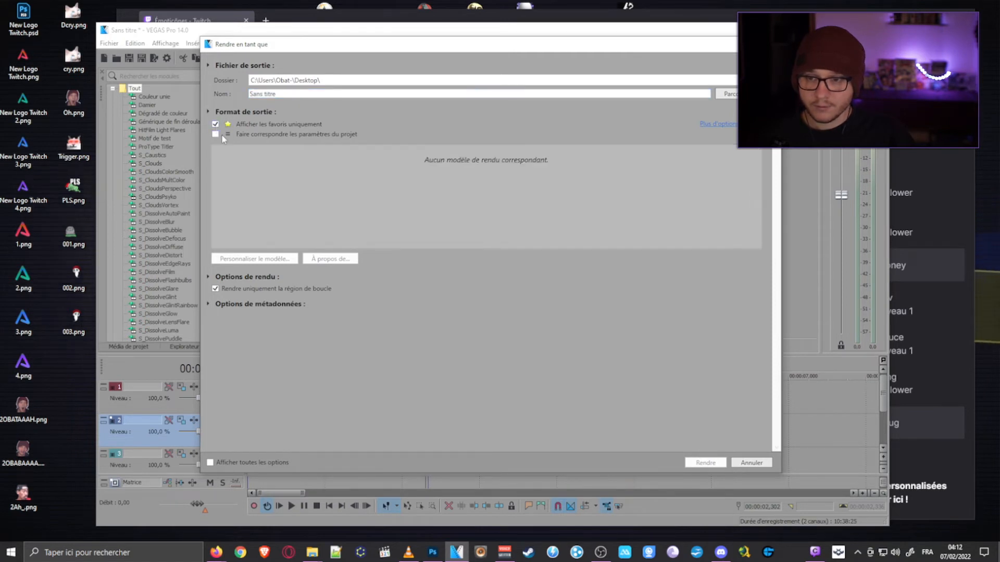
pyautogui.click(216, 125)
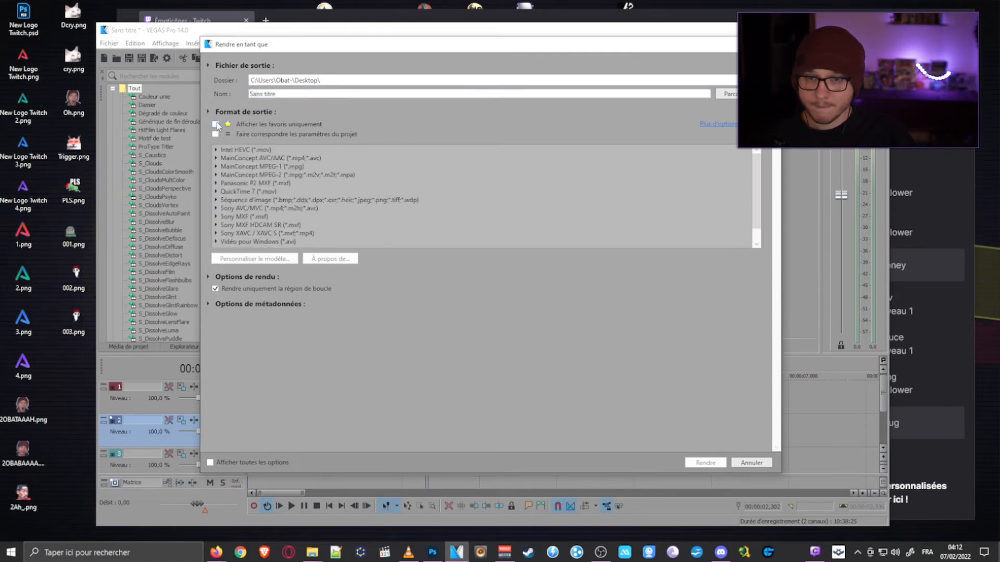
pyautogui.click(216, 159)
pyautogui.scroll(-5, 234, 179)
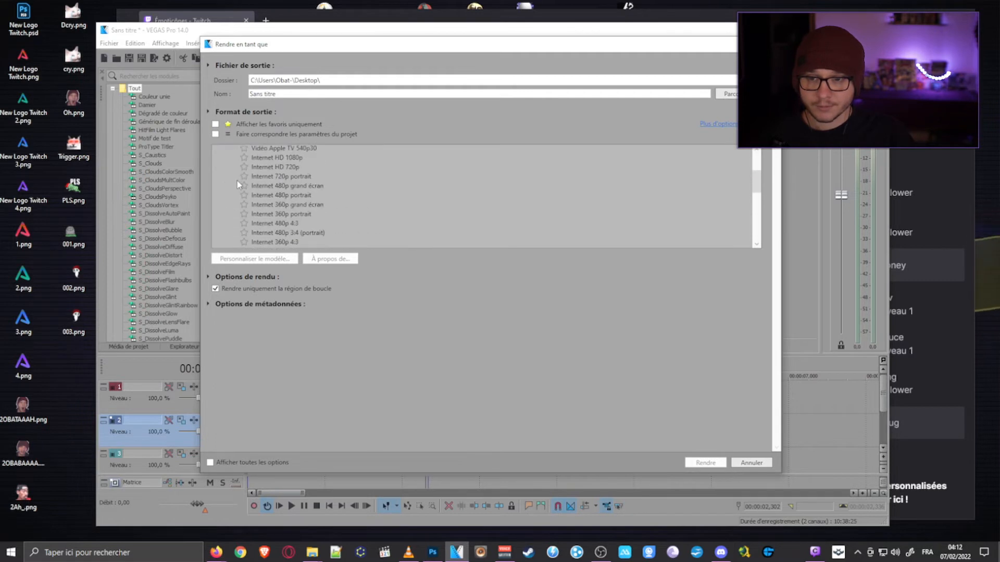
pyautogui.scroll(5, 235, 182)
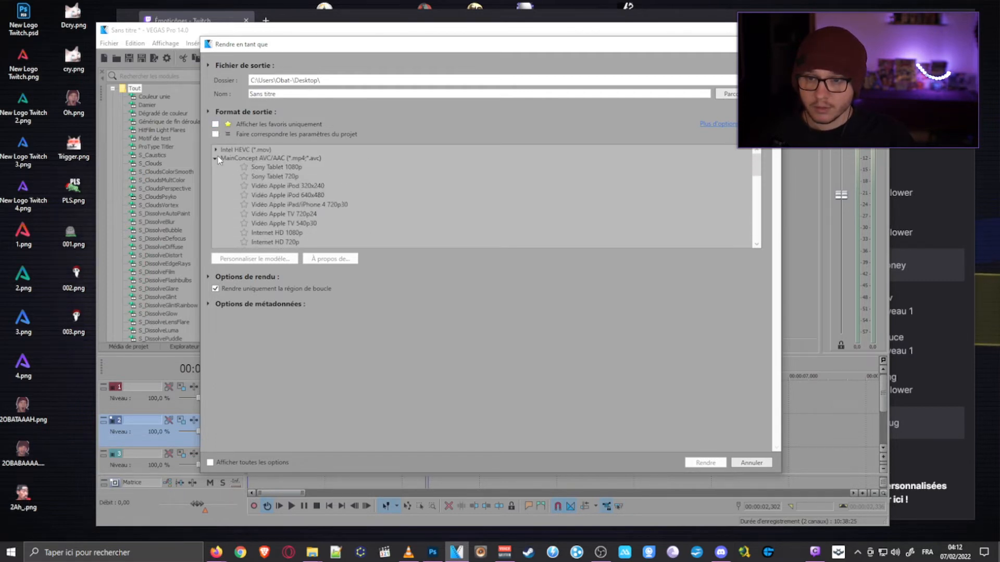
pyautogui.click(215, 158)
# - Choose the Transparent 720p30 template of the QuickTime 7 (*.mov) format for the render
pyautogui.scroll(-1, 323, 169)
pyautogui.click(218, 178)
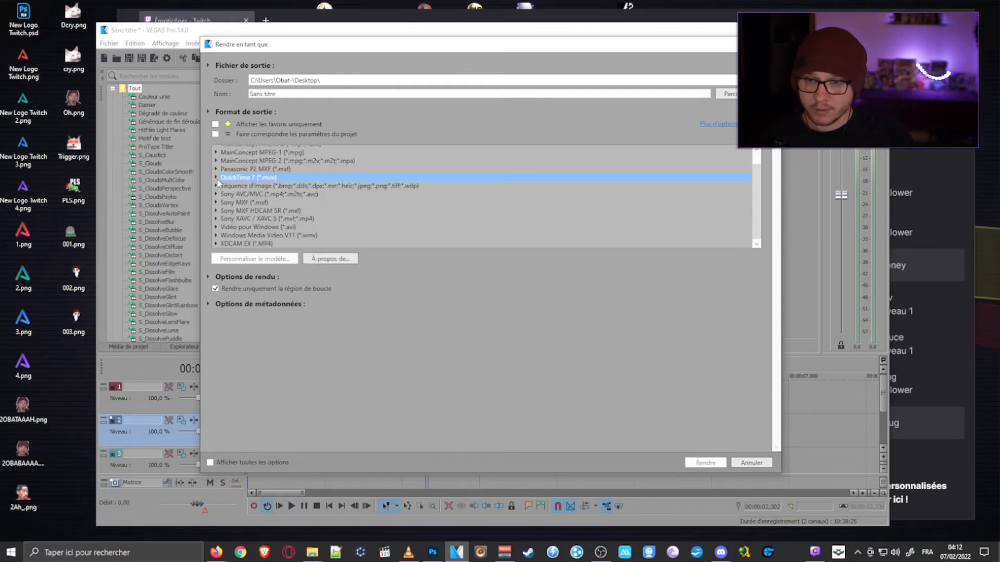
pyautogui.click(216, 178)
pyautogui.scroll(-3, 281, 202)
pyautogui.click(300, 202)
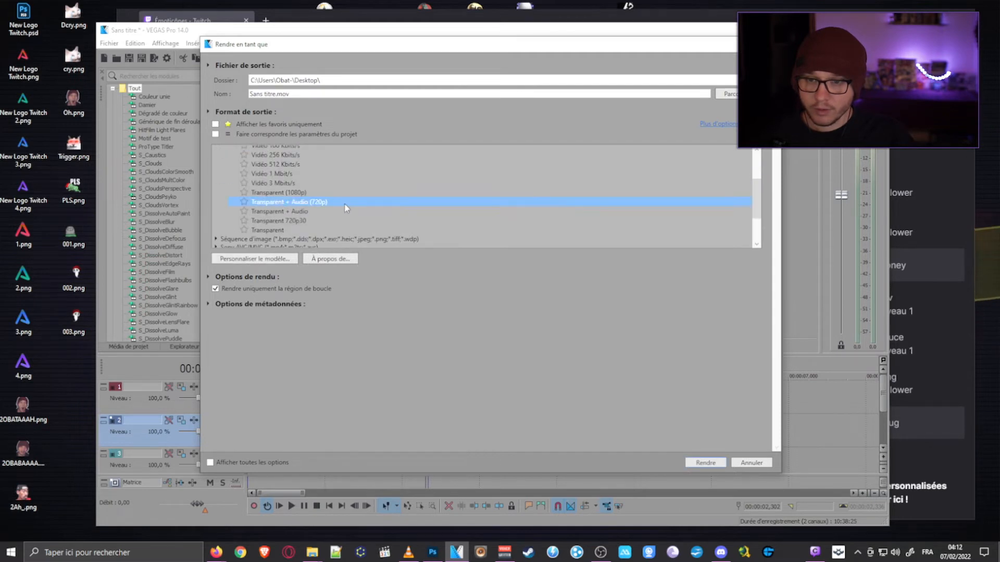
pyautogui.click(295, 221)
# - Customize the Transparent 720p30 template with a custom frame size of 500 × 500
pyautogui.click(279, 259)
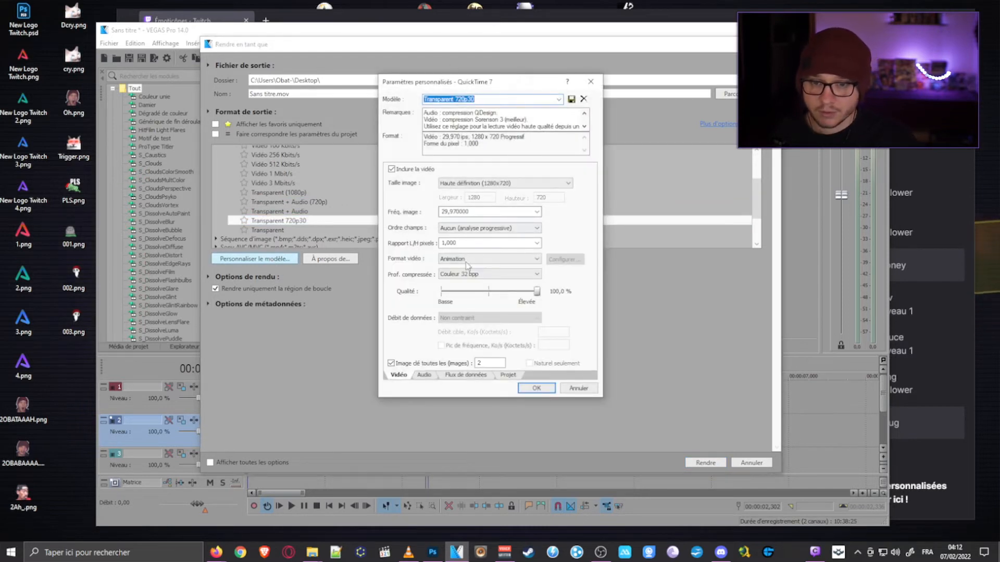
pyautogui.click(472, 189)
pyautogui.click(516, 191)
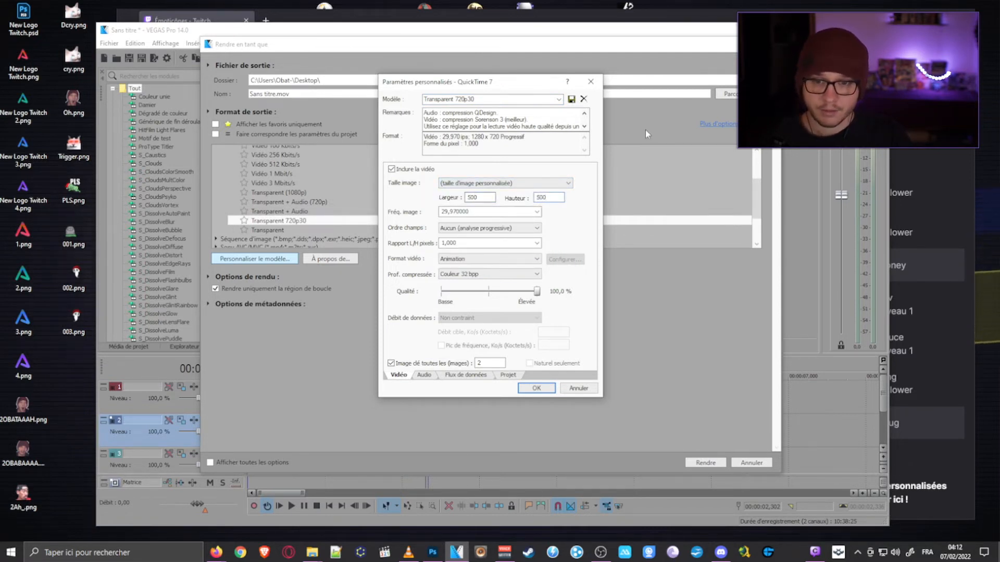
pyautogui.rightClick(62, 195)
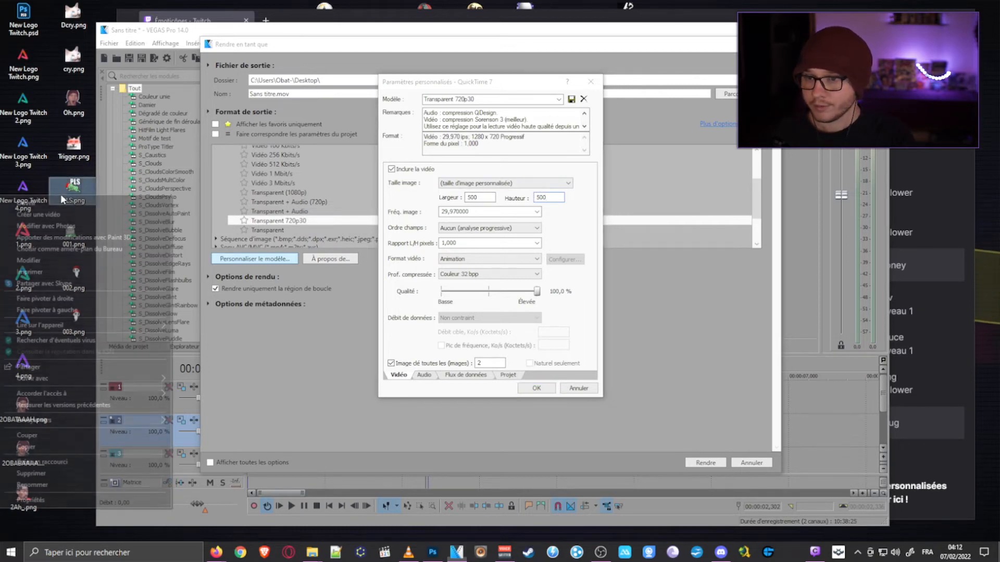
pyautogui.click(73, 148)
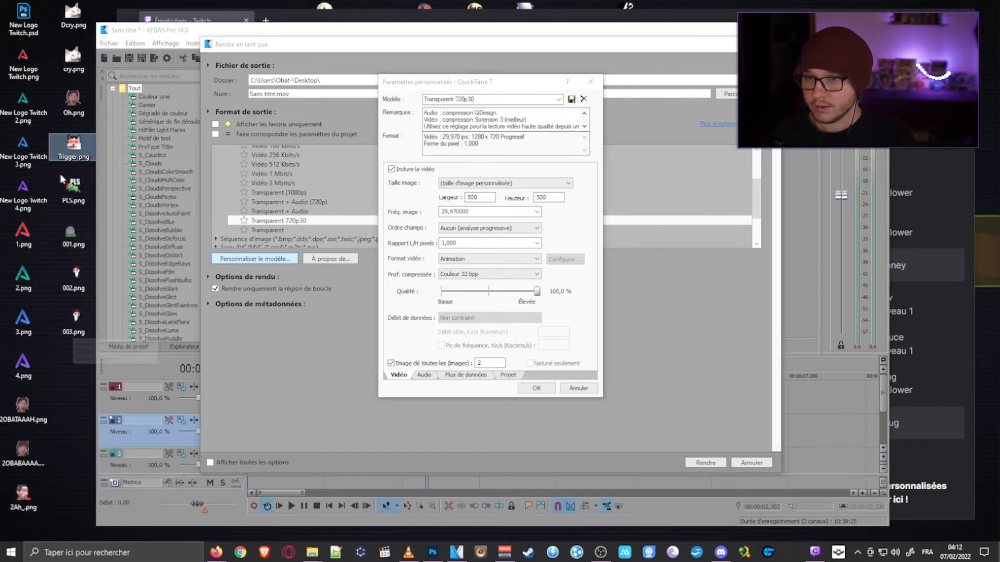
# - Check the image details in the file properties of the existing emote cry.png on the desktop
pyautogui.rightClick(78, 74)
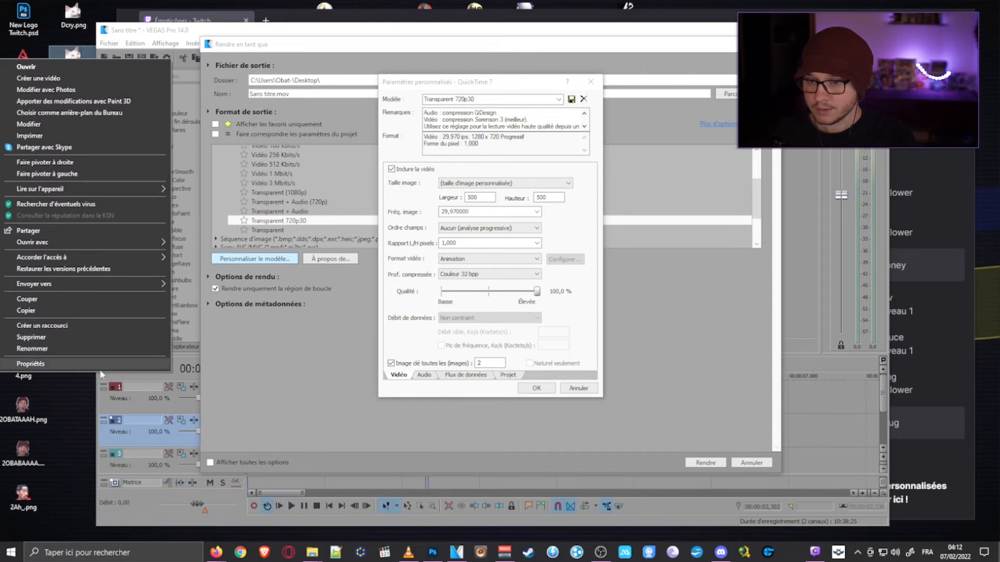
pyautogui.click(26, 368)
pyautogui.click(125, 84)
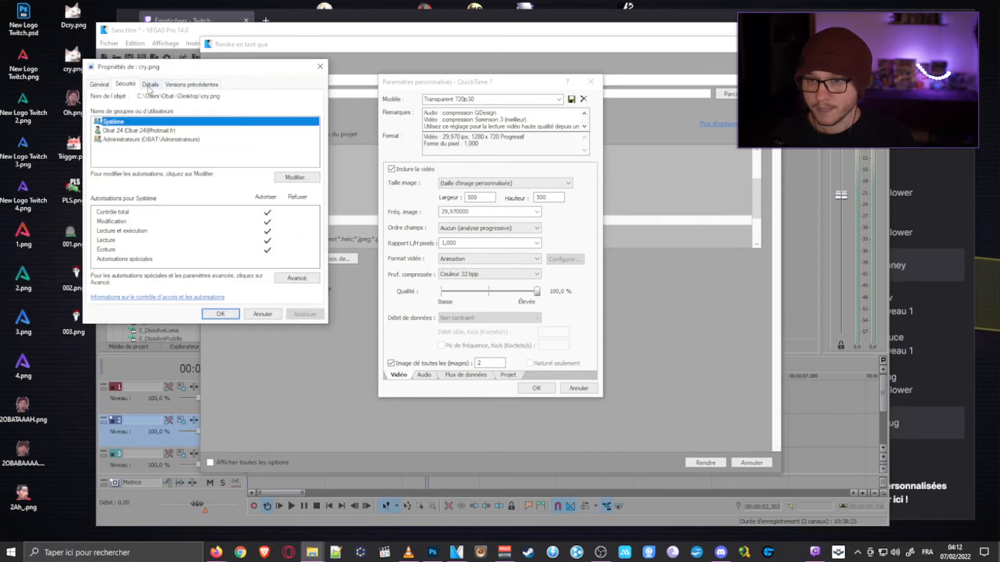
pyautogui.click(149, 85)
pyautogui.click(319, 66)
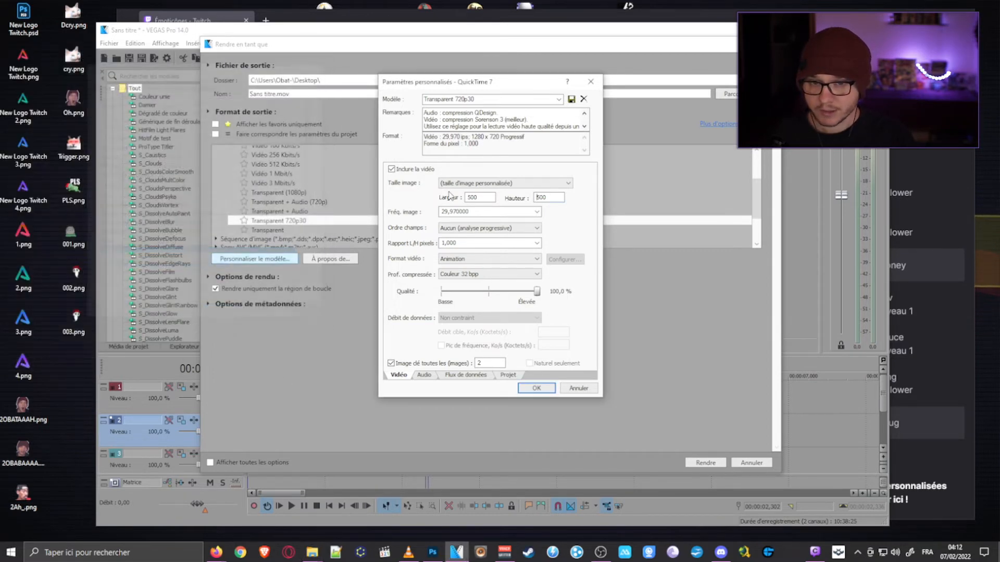
# - Set the template's custom frame size to 112 × 112 and apply the custom settings
pyautogui.click(454, 192)
pyautogui.write('112')
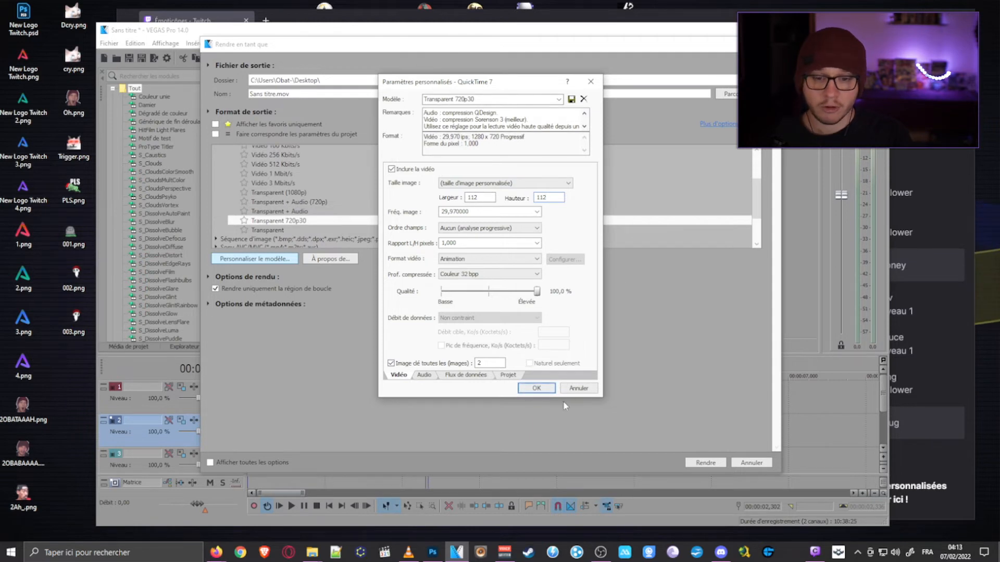
pyautogui.click(536, 388)
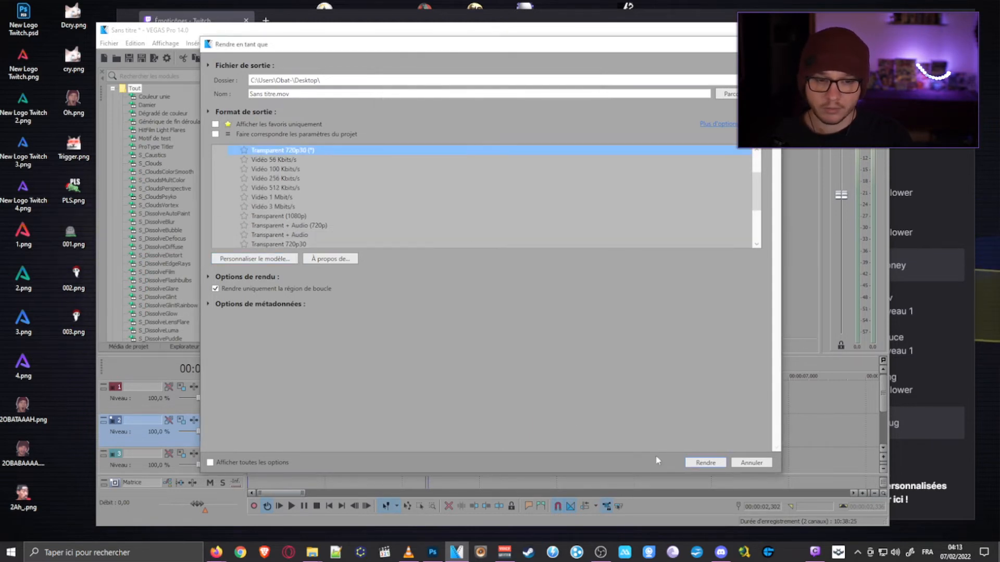
# - Render the loop region as Sans titre.mov on the desktop and select the rendered file there
pyautogui.click(709, 464)
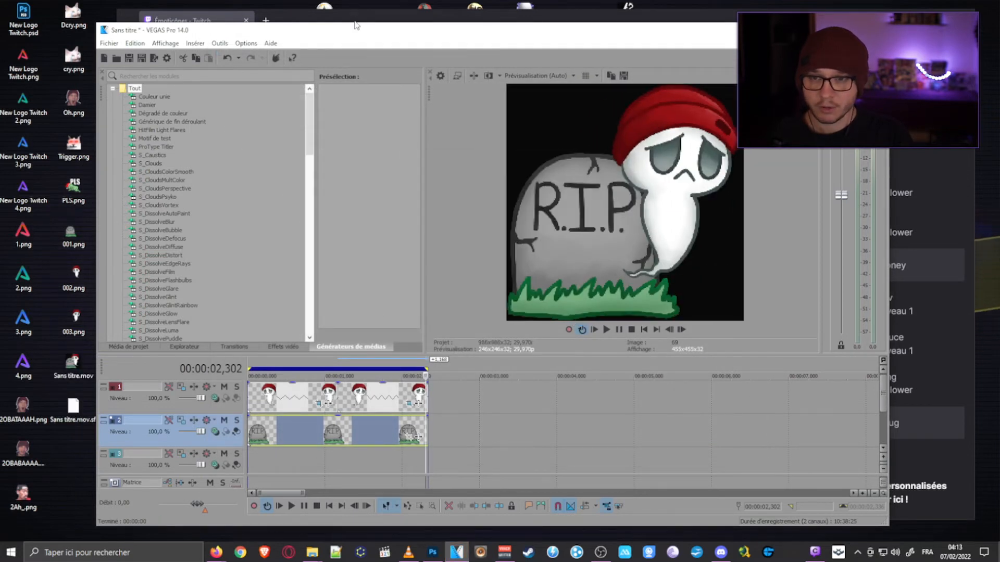
pyautogui.moveTo(355, 25); pyautogui.dragTo(393, 29)
pyautogui.click(79, 367)
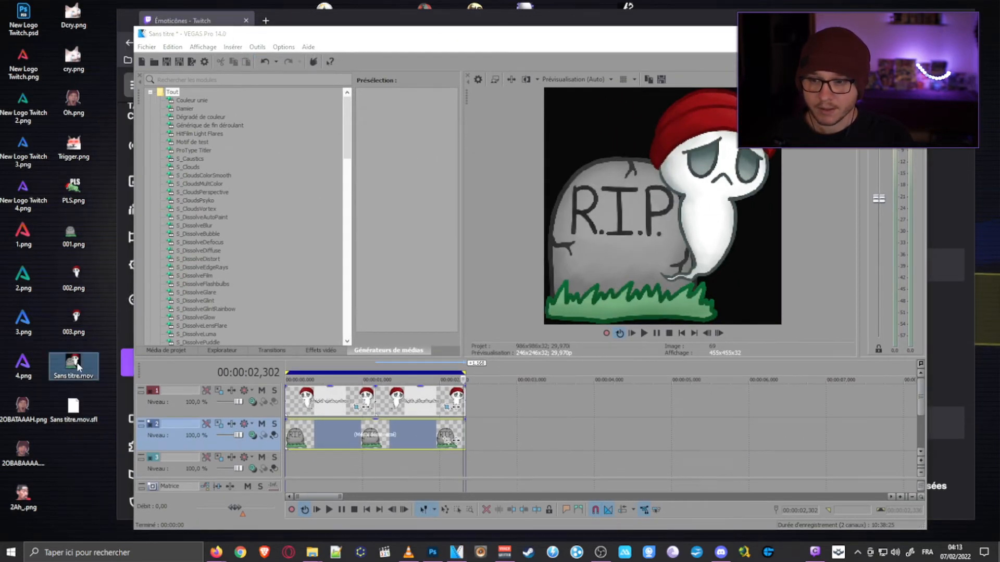
# - Switch to the Firefox search results for "mov to gif transparent" and open the MOV to GIF Online Converter page in a new tab
pyautogui.click(300, 17)
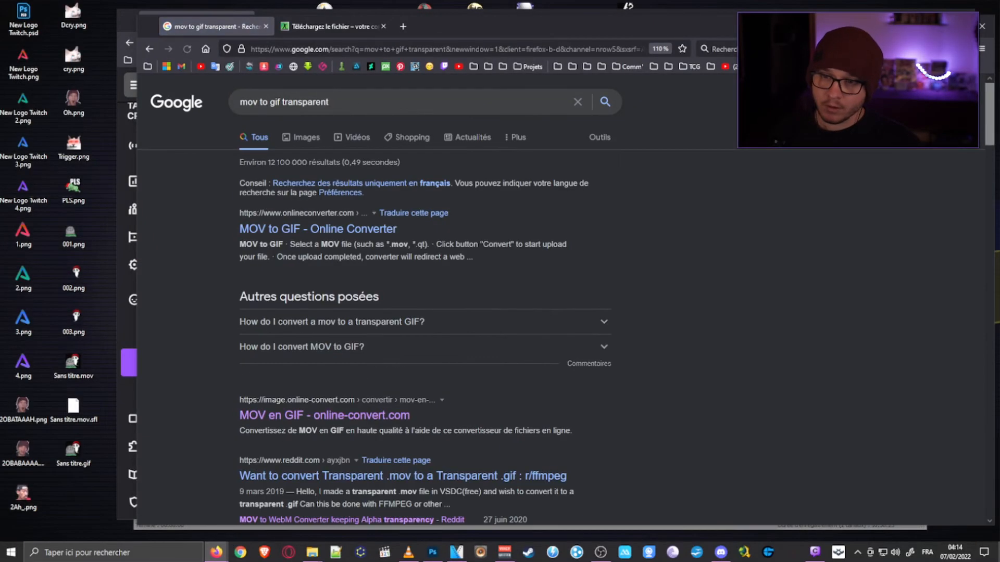
pyautogui.middleClick(283, 234)
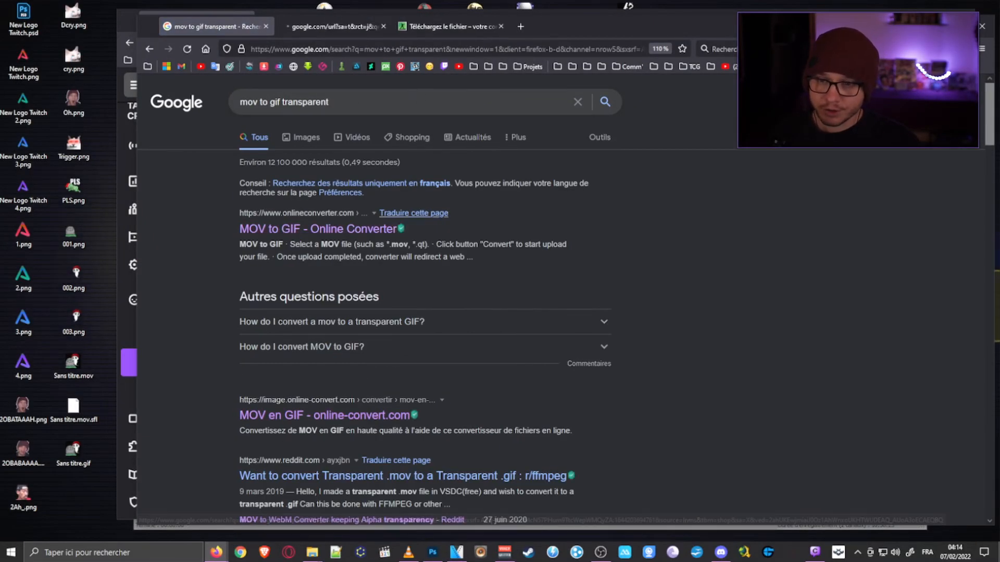
pyautogui.click(330, 24)
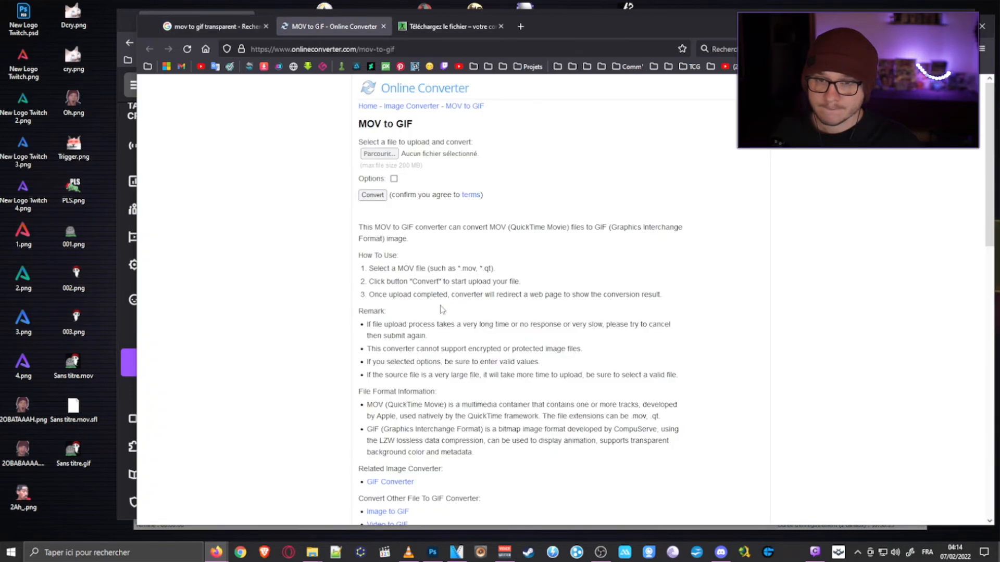
# - Load Sans titre.mov from the desktop into the MOV to GIF converter and convert it without extra options
pyautogui.click(379, 154)
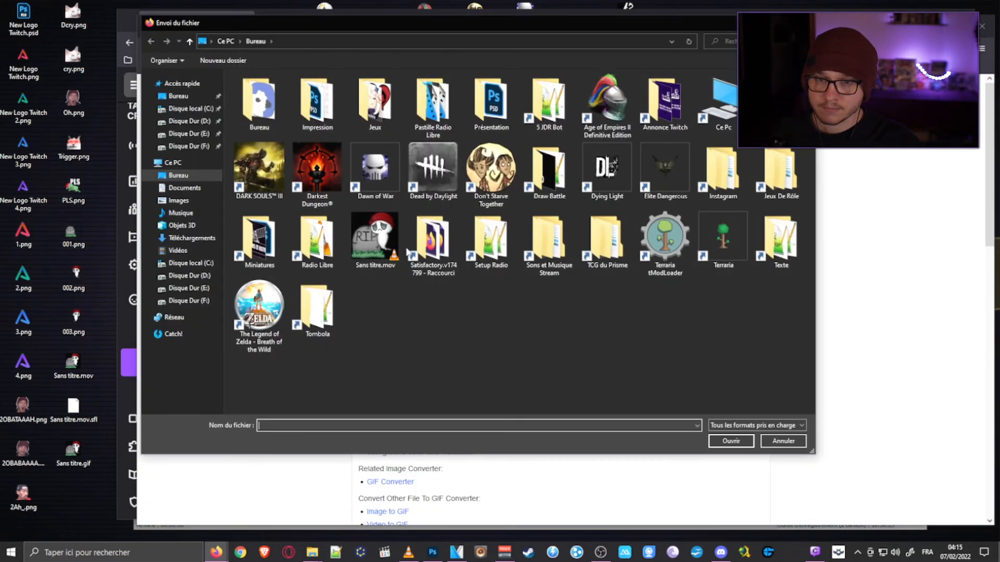
pyautogui.doubleClick(375, 239)
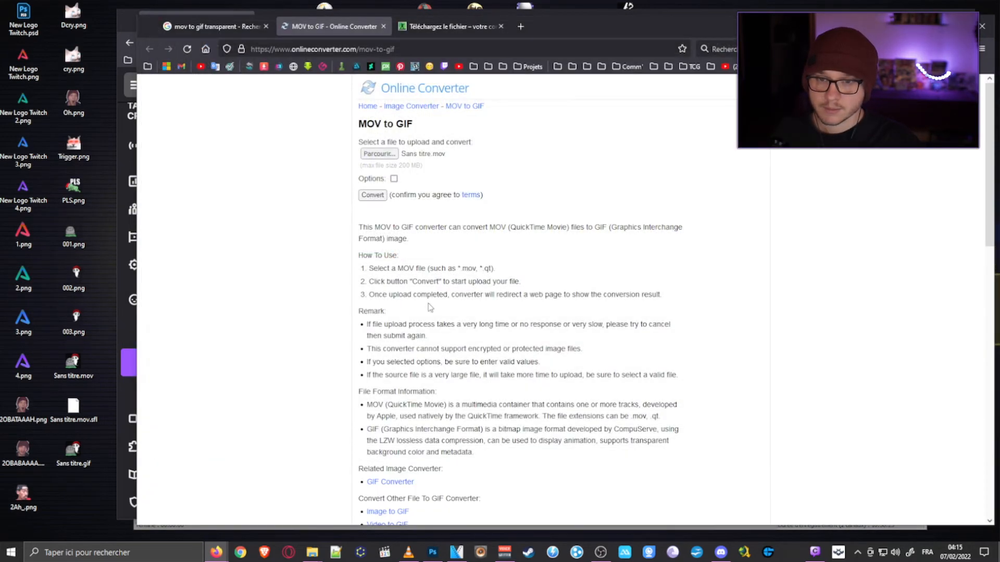
pyautogui.click(394, 178)
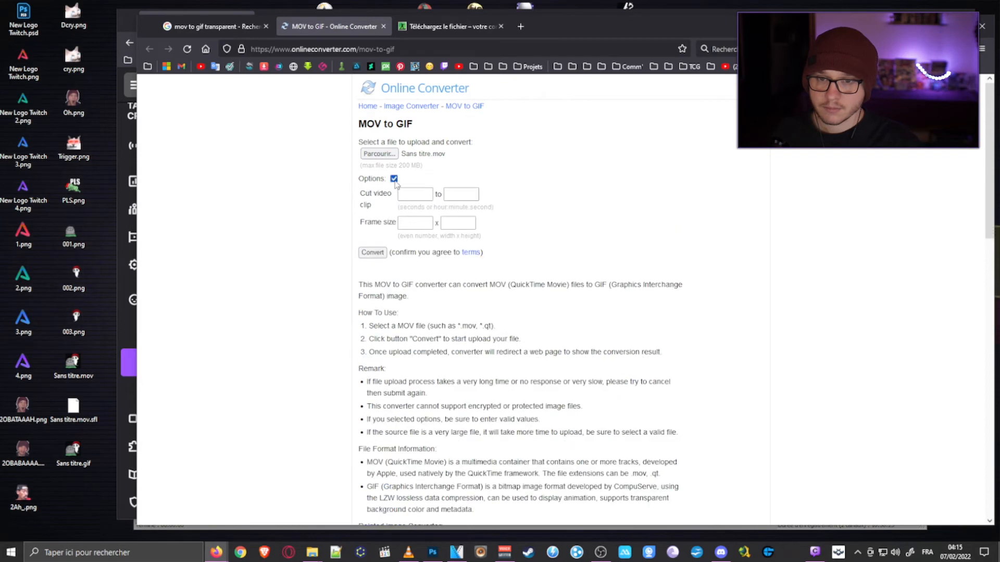
pyautogui.click(394, 178)
pyautogui.scroll(-4, 425, 286)
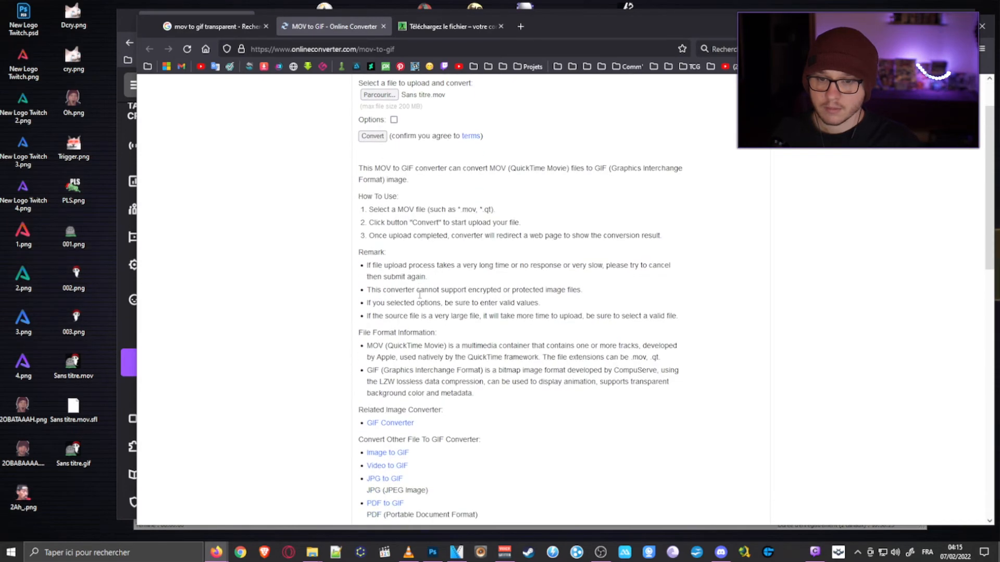
pyautogui.scroll(4, 431, 317)
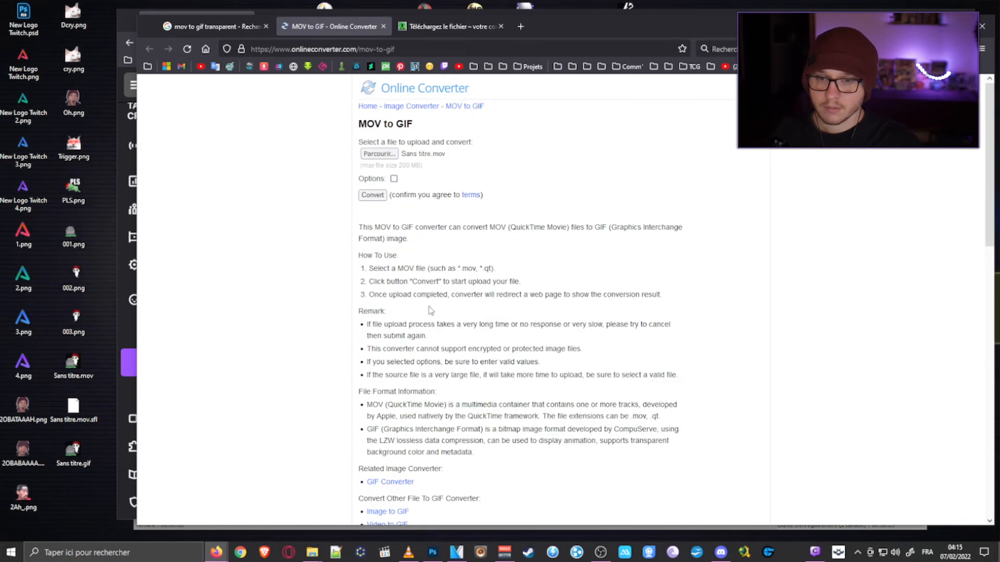
pyautogui.click(376, 197)
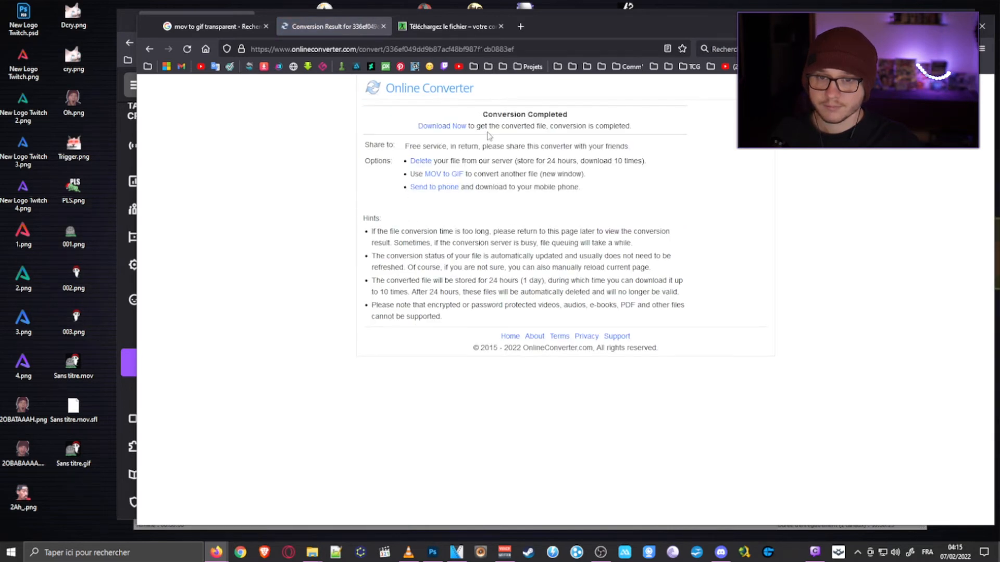
# - Download the converted Sans-titre.gif and open it in Photos
pyautogui.click(443, 127)
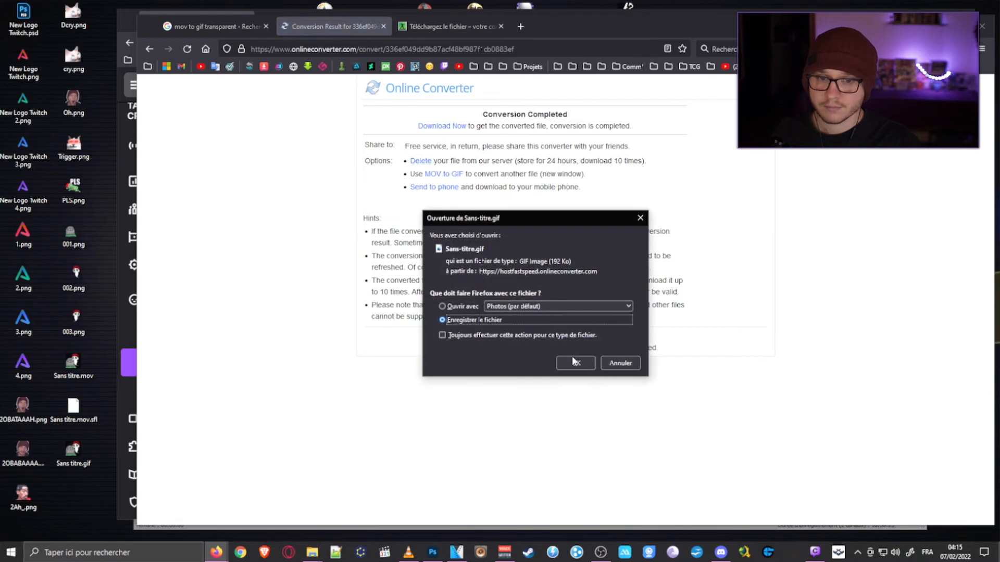
pyautogui.click(573, 364)
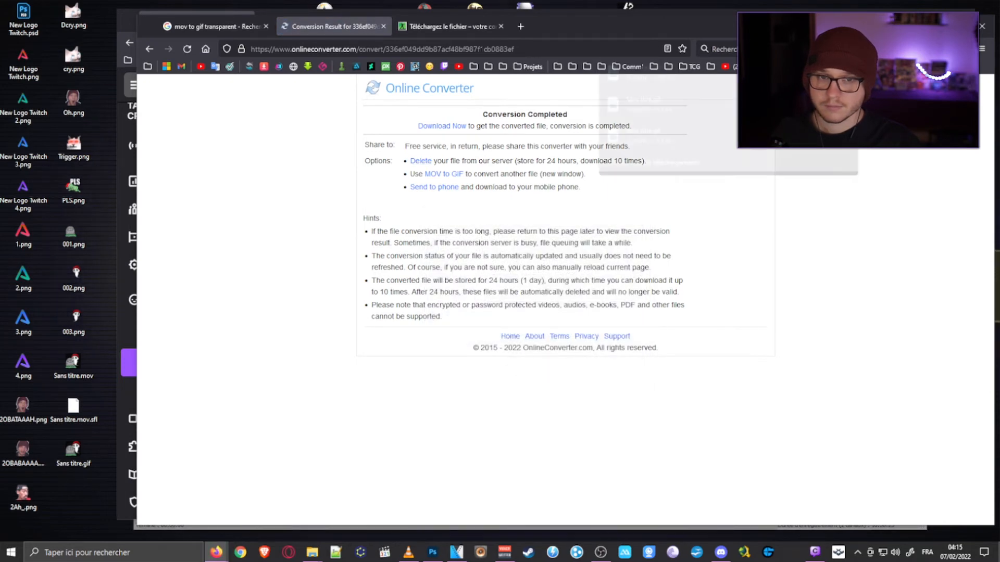
pyautogui.click(654, 86)
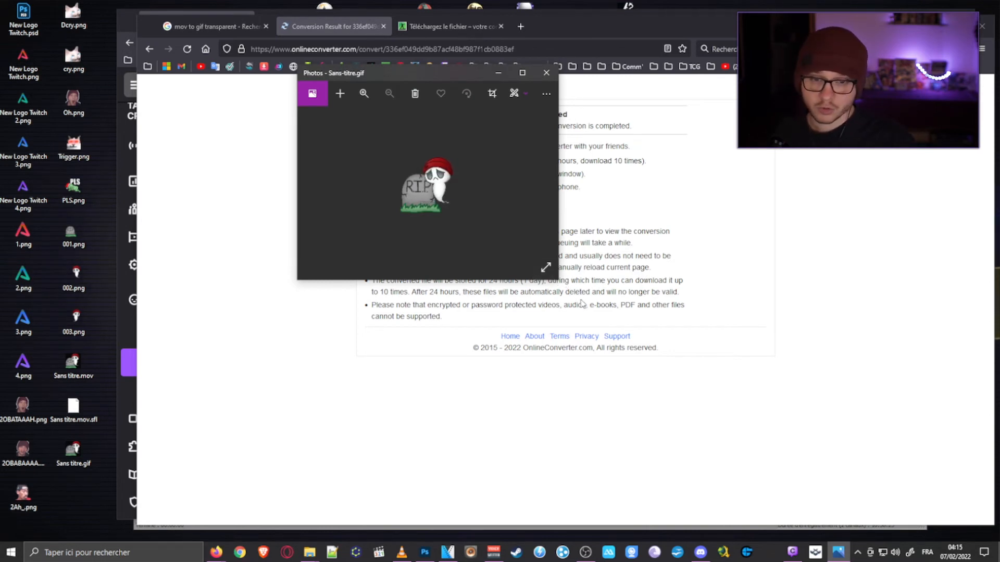
# - Examine the animated GIF enlarged in the Photos viewer and close the viewer
pyautogui.moveTo(557, 280); pyautogui.dragTo(793, 459)
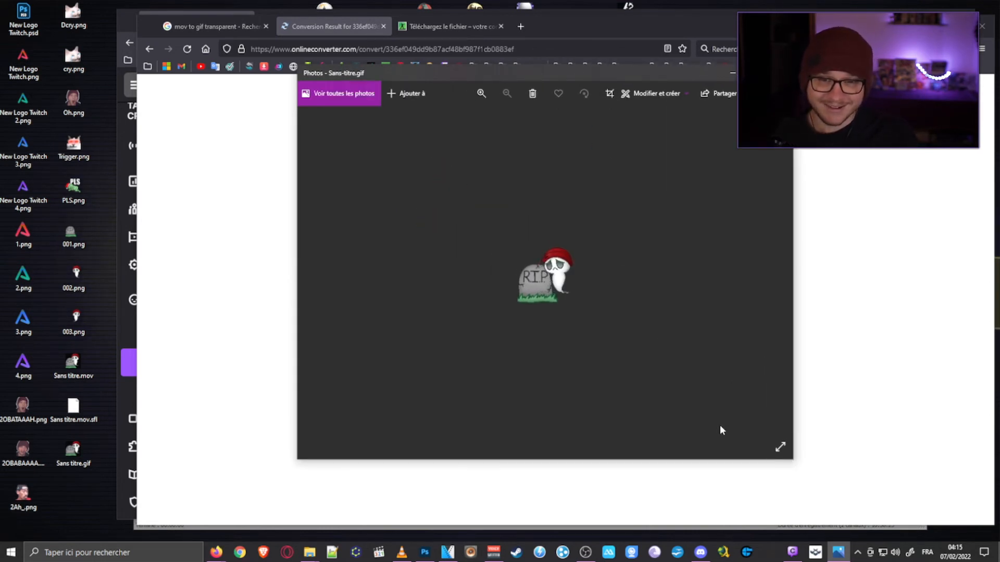
pyautogui.scroll(5, 590, 341)
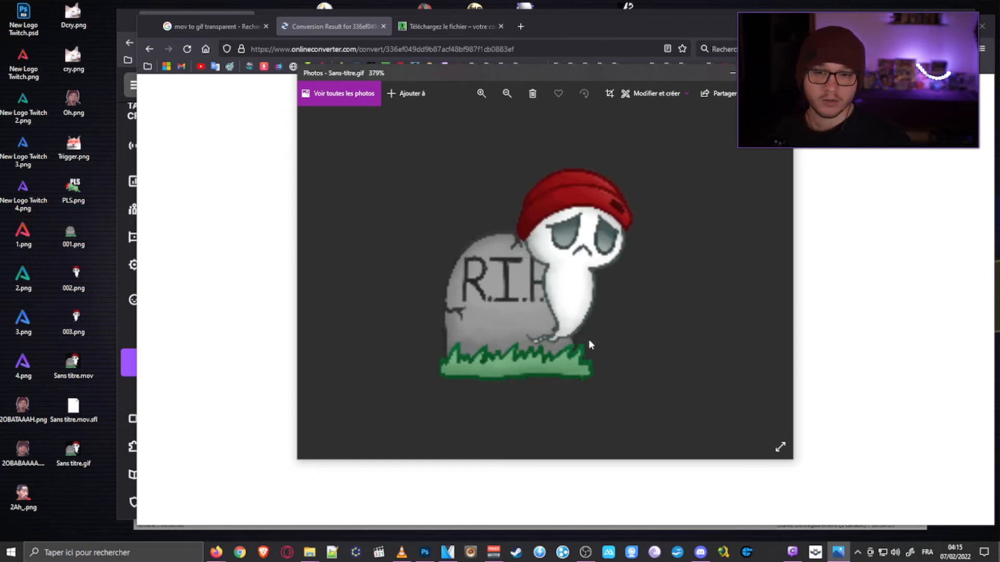
pyautogui.moveTo(521, 75); pyautogui.dragTo(452, 68)
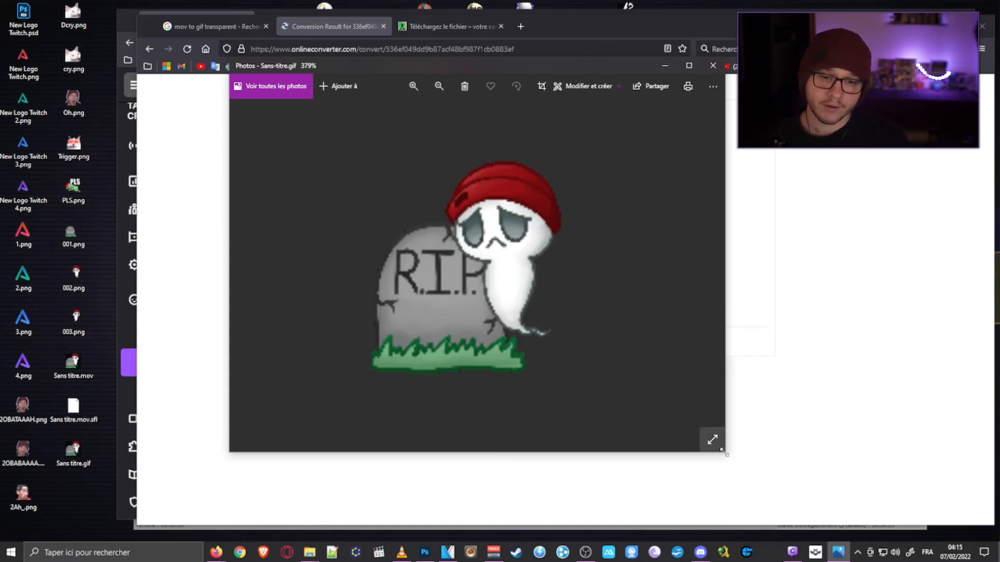
pyautogui.moveTo(722, 451); pyautogui.dragTo(797, 465)
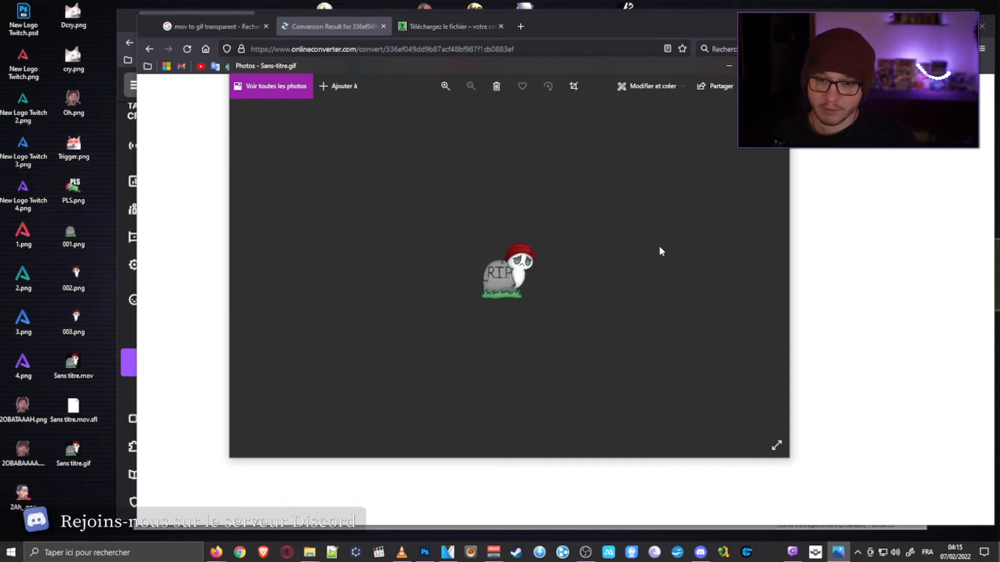
pyautogui.click(776, 66)
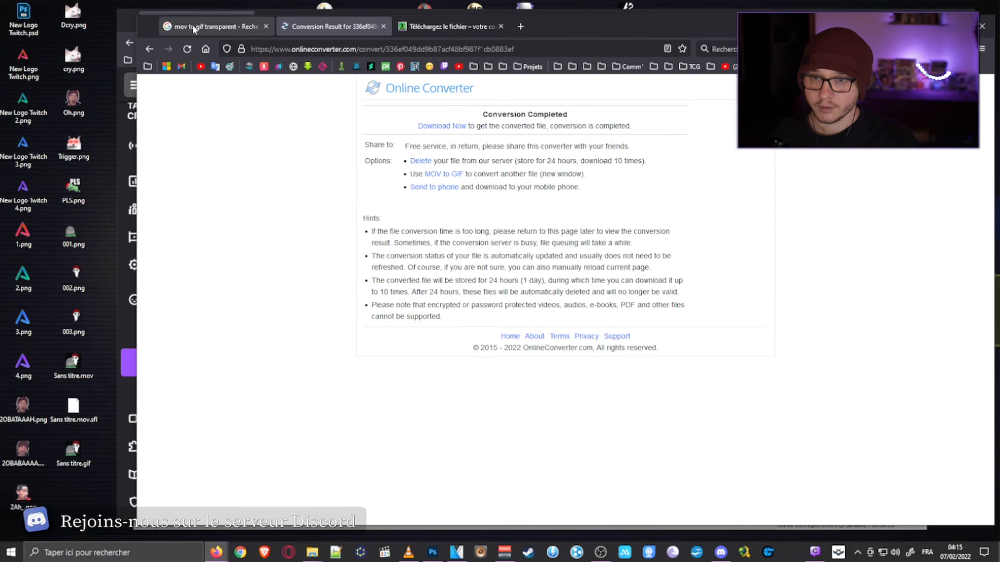
# - Switch to the Twitch emotes page and start a GIF upload for an empty Level 1 animated emote slot
pyautogui.click(138, 17)
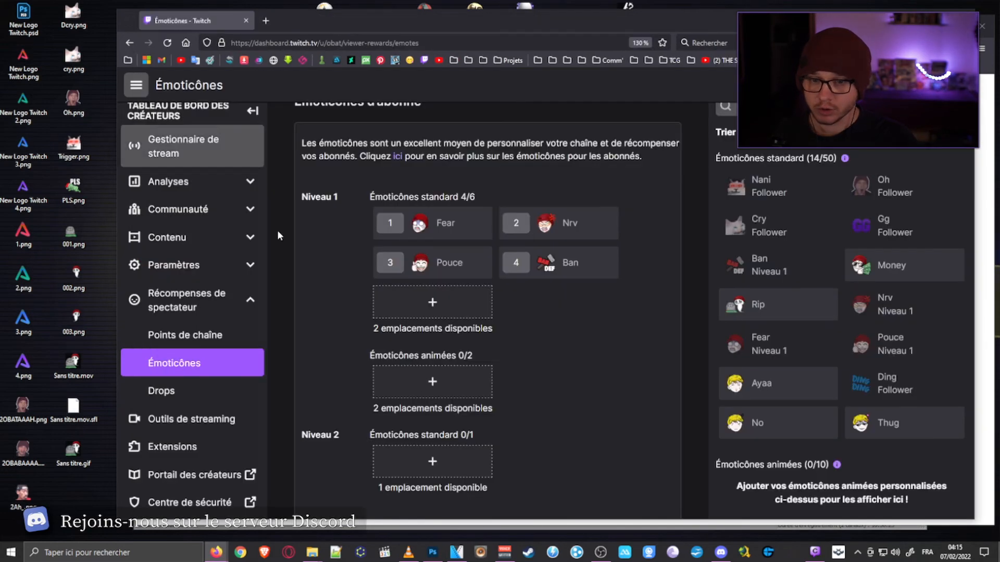
pyautogui.click(436, 385)
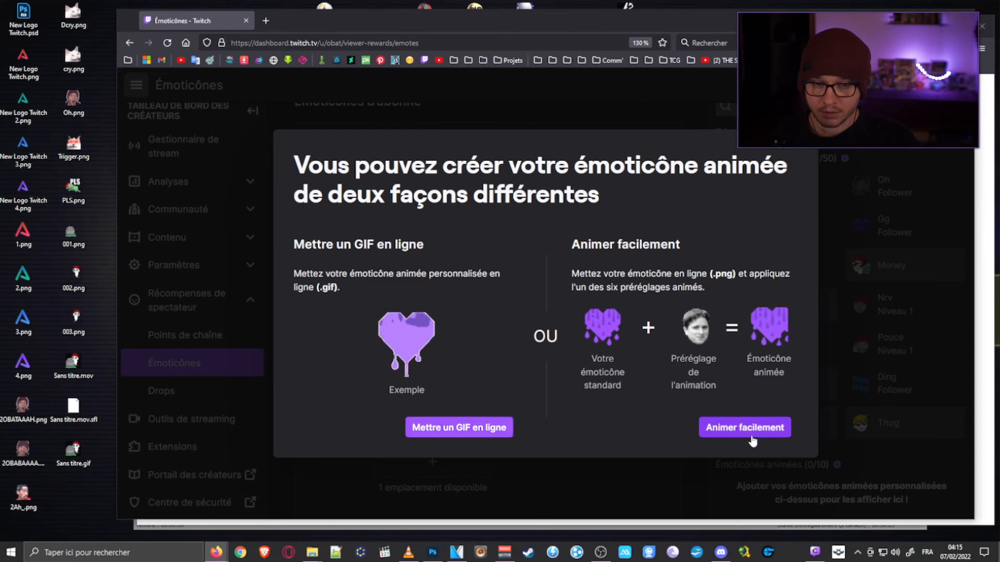
pyautogui.click(463, 429)
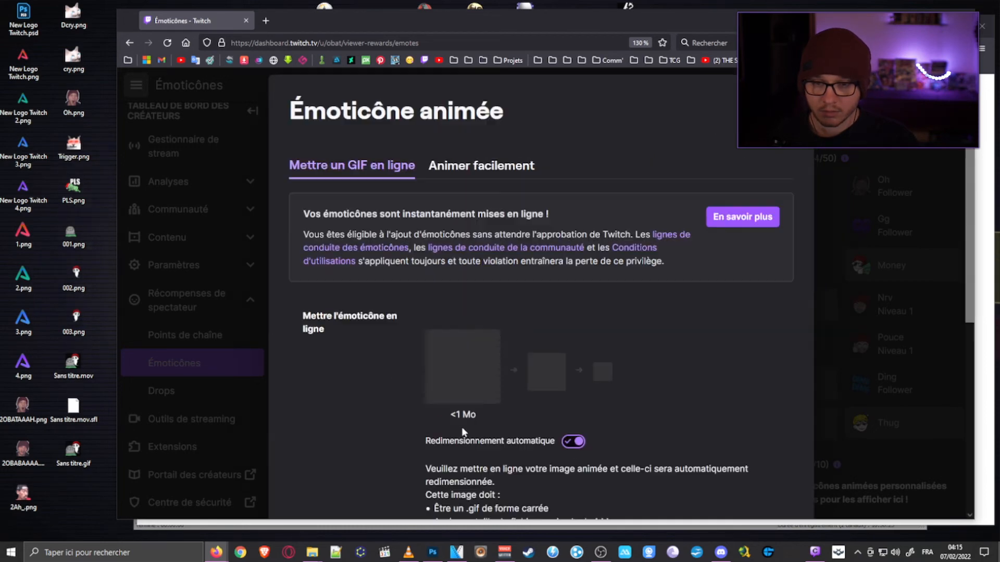
# - Upload Sans-titre.gif from the Downloads folder as the animated emote image
pyautogui.click(462, 361)
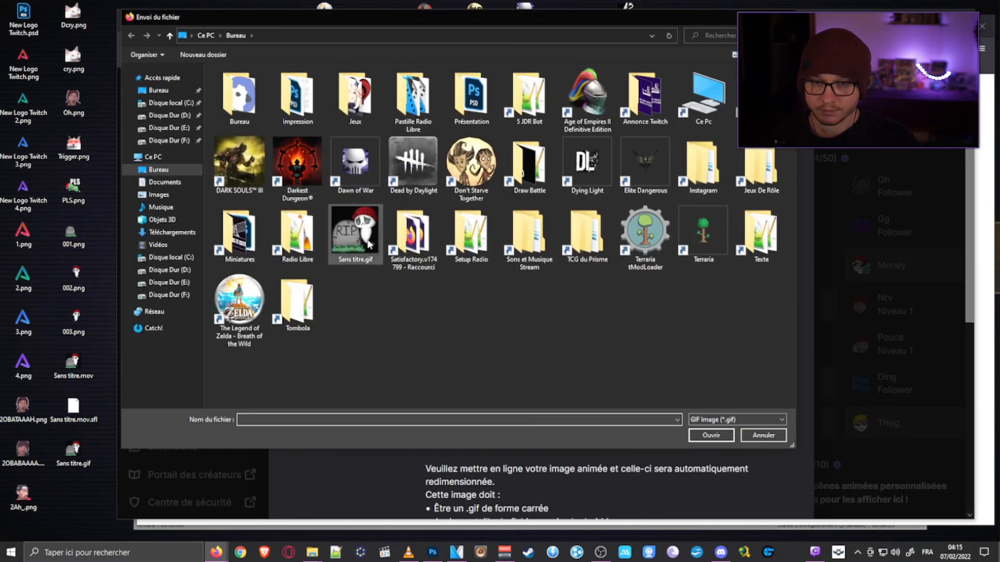
pyautogui.doubleClick(366, 239)
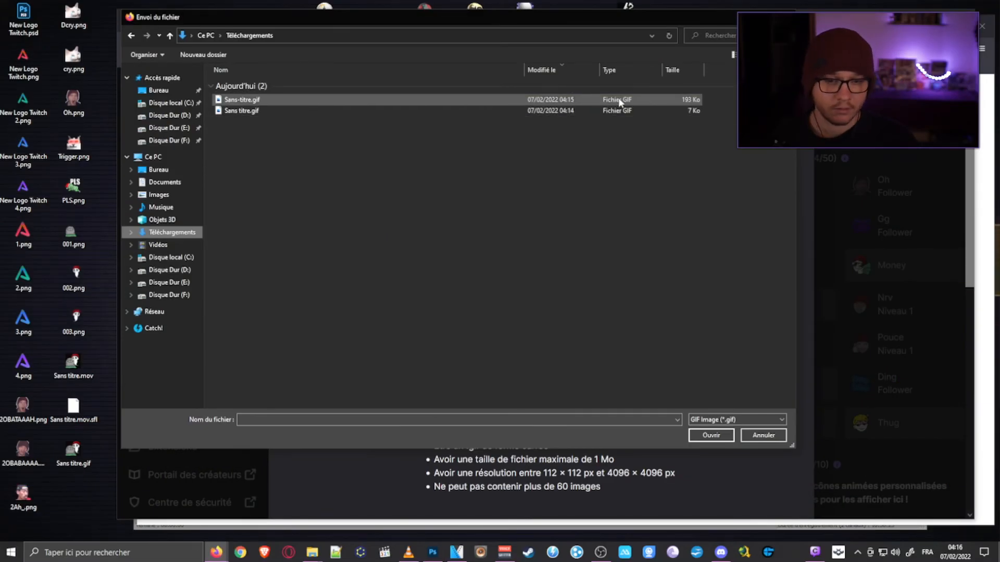
pyautogui.doubleClick(620, 100)
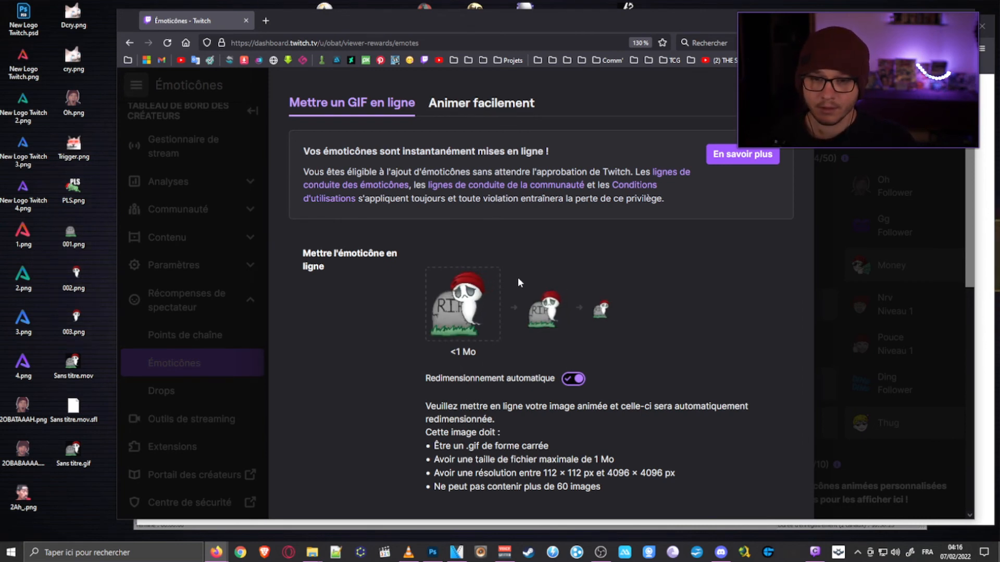
# - Name the animated emote Rip and submit it to the Level 1 animated slot
pyautogui.scroll(-5, 589, 333)
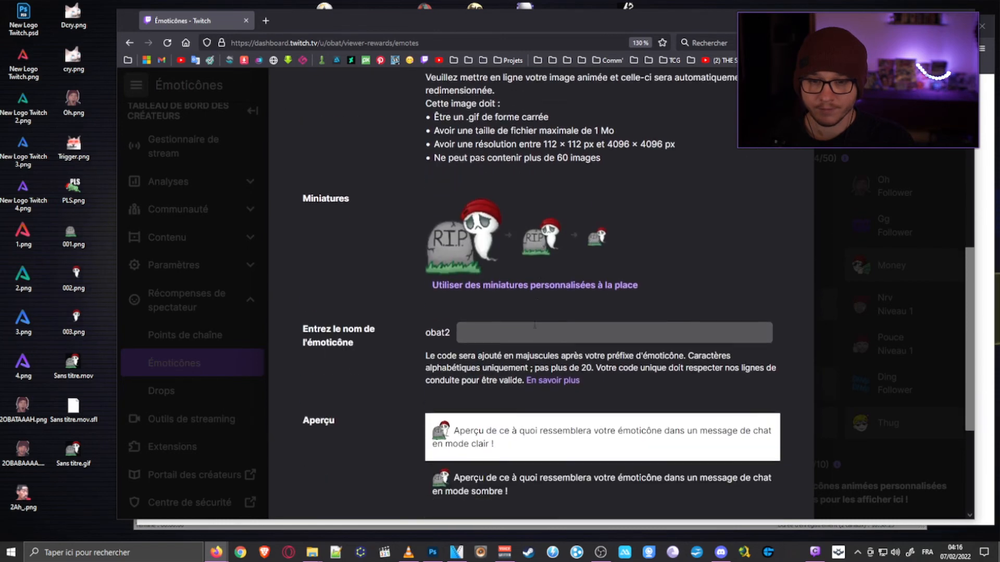
pyautogui.scroll(-1, 534, 326)
pyautogui.click(512, 286)
pyautogui.write('Rip')
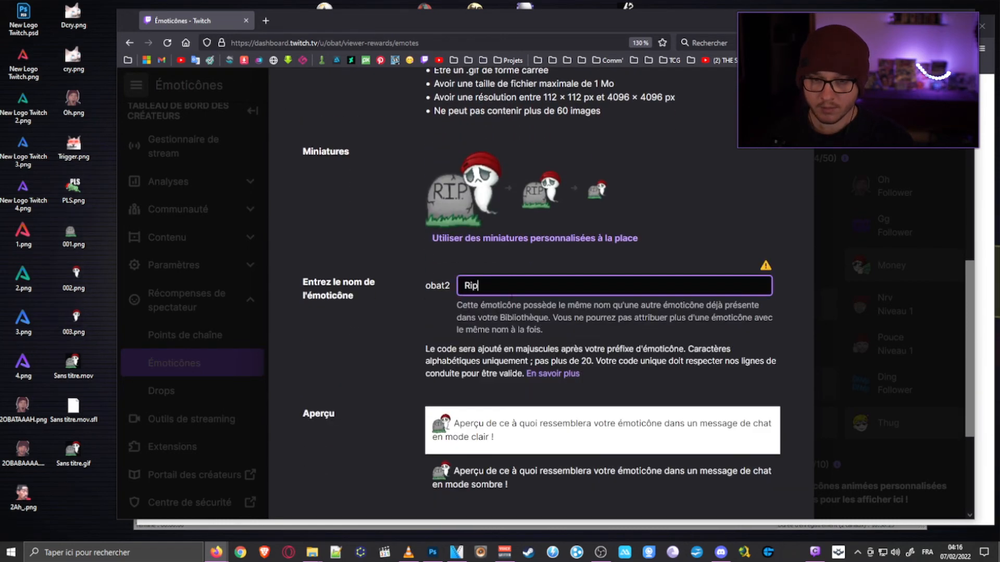
pyautogui.scroll(-3, 574, 428)
pyautogui.click(769, 445)
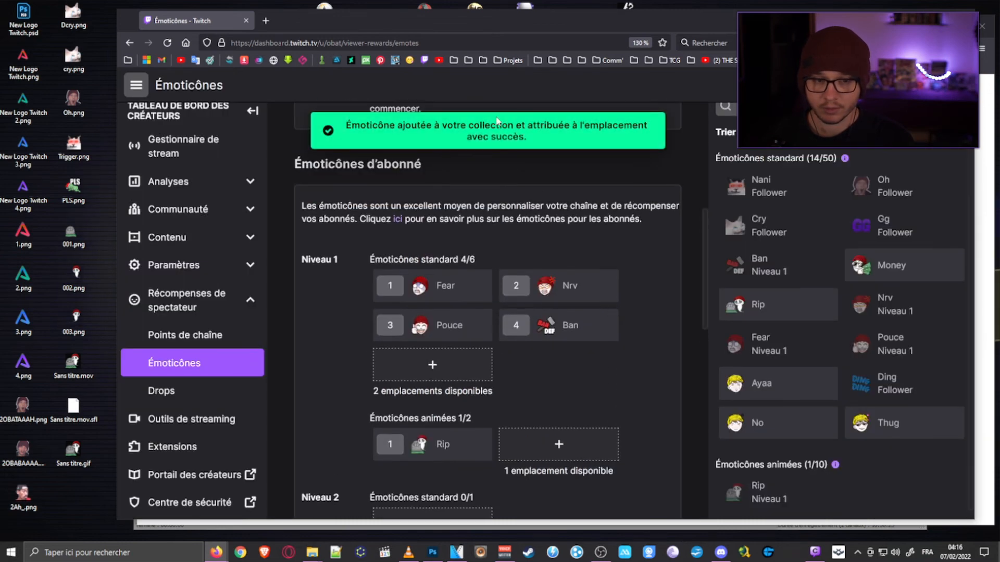
# - Review the animated emote on the emotes page and open the account menu
pyautogui.scroll(-3, 639, 349)
pyautogui.scroll(4, 469, 390)
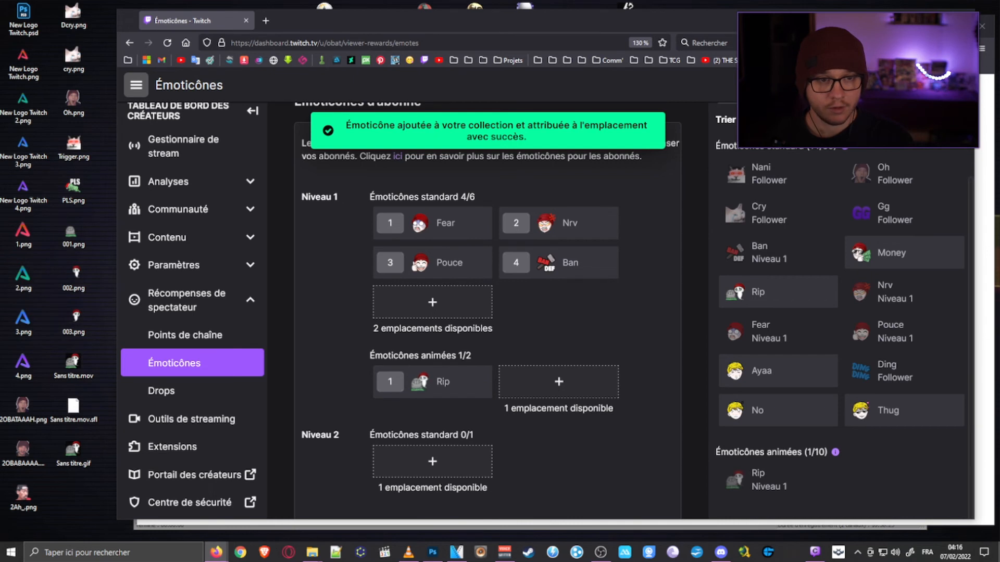
pyautogui.click(956, 85)
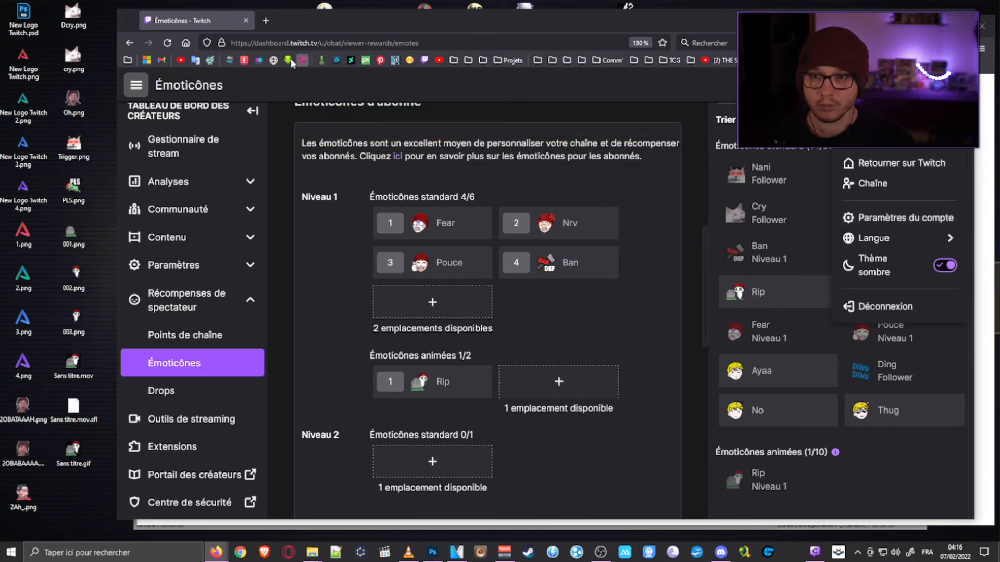
pyautogui.click(468, 60)
pyautogui.moveTo(488, 79)
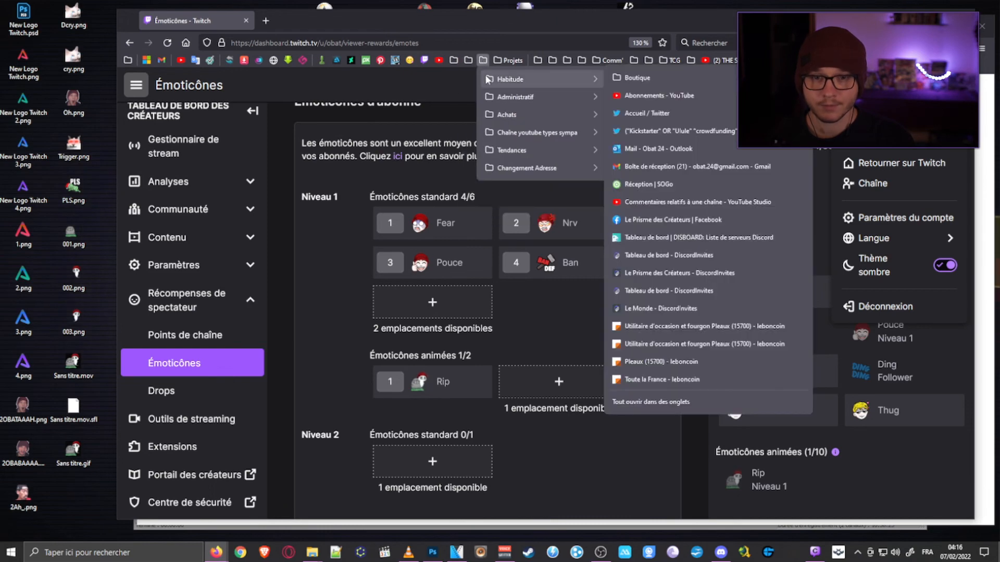
pyautogui.moveTo(448, 63)
pyautogui.click(419, 94)
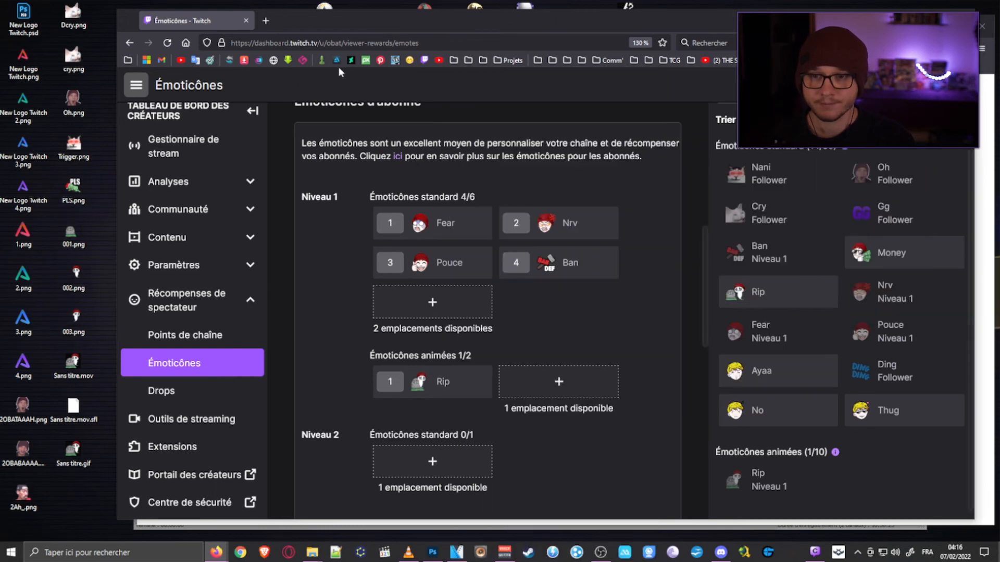
# - Open the Twitch channel page in a new tab and send the obat2Rip emote in its chat
pyautogui.middleClick(424, 61)
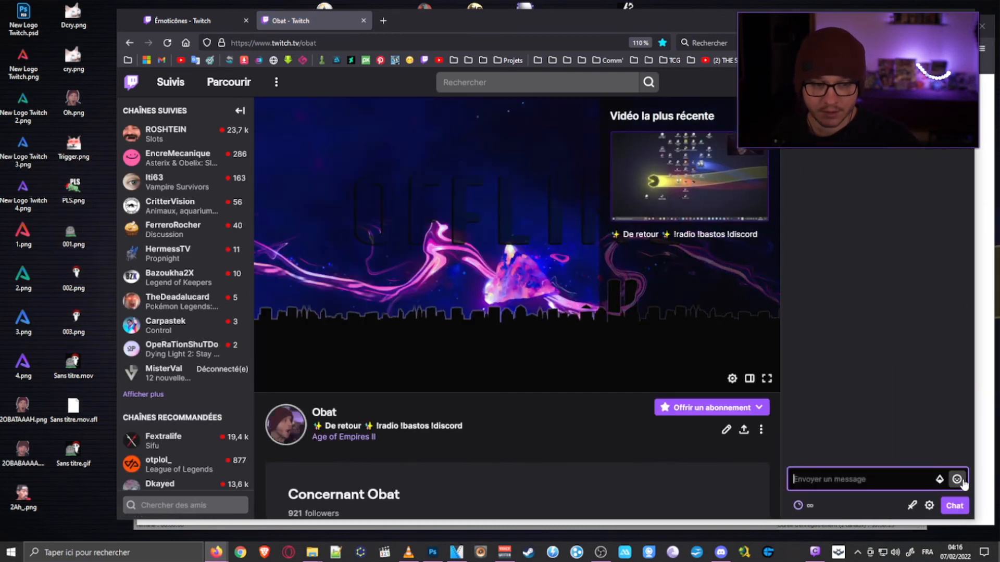
pyautogui.click(957, 479)
pyautogui.scroll(-4, 875, 395)
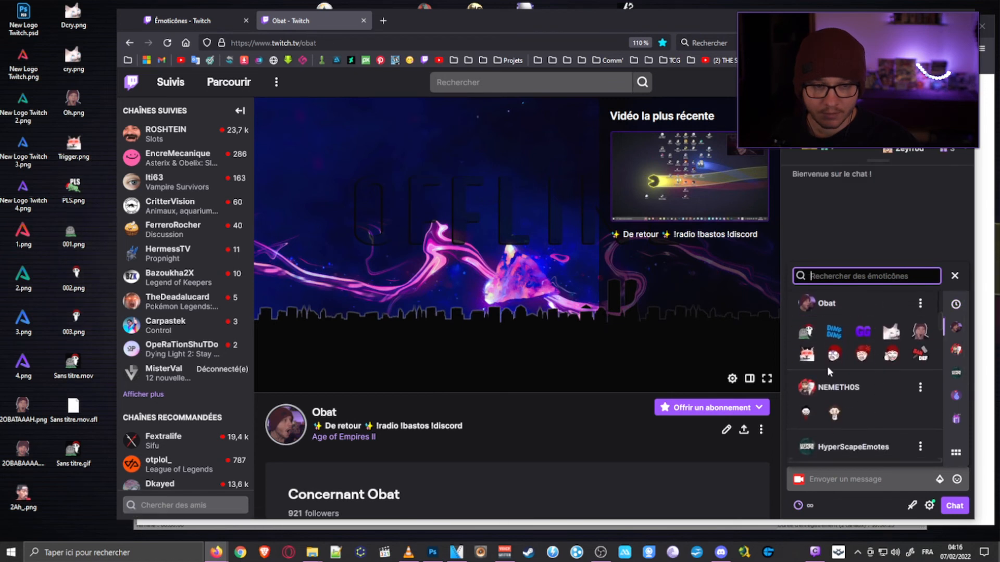
pyautogui.click(806, 354)
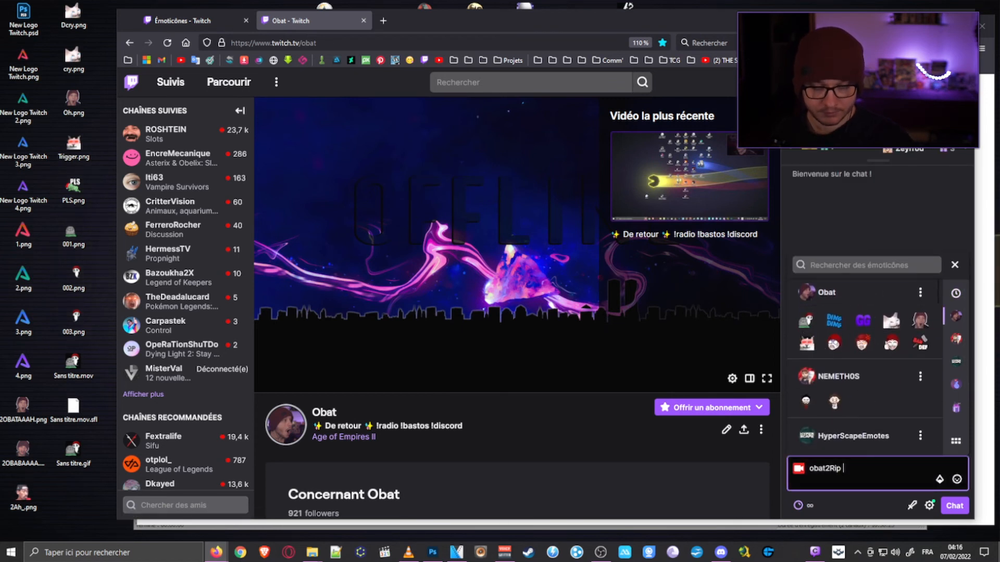
pyautogui.press('Return')
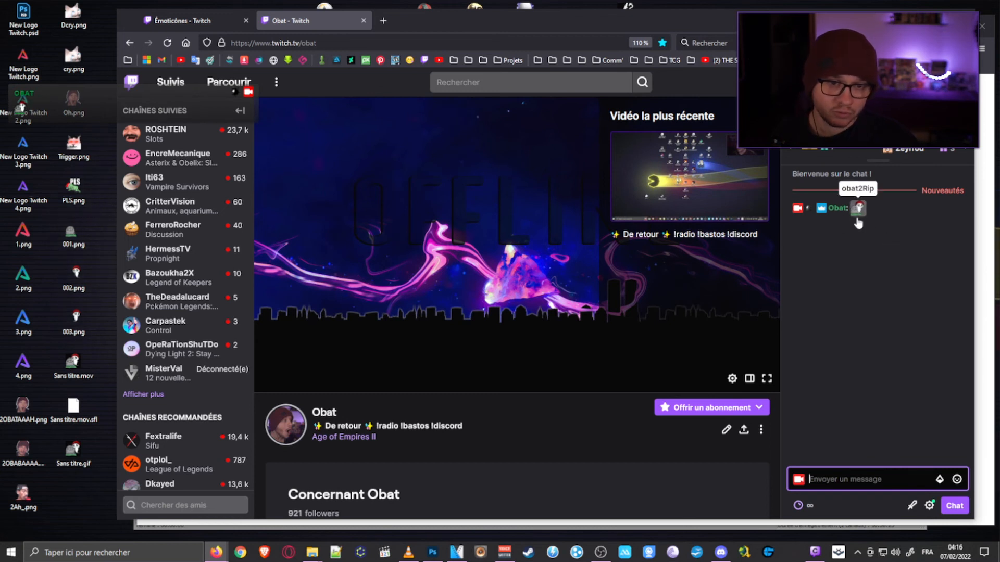
# - Inspect the details card of the obat2Rip emote sent in the chat
pyautogui.click(858, 216)
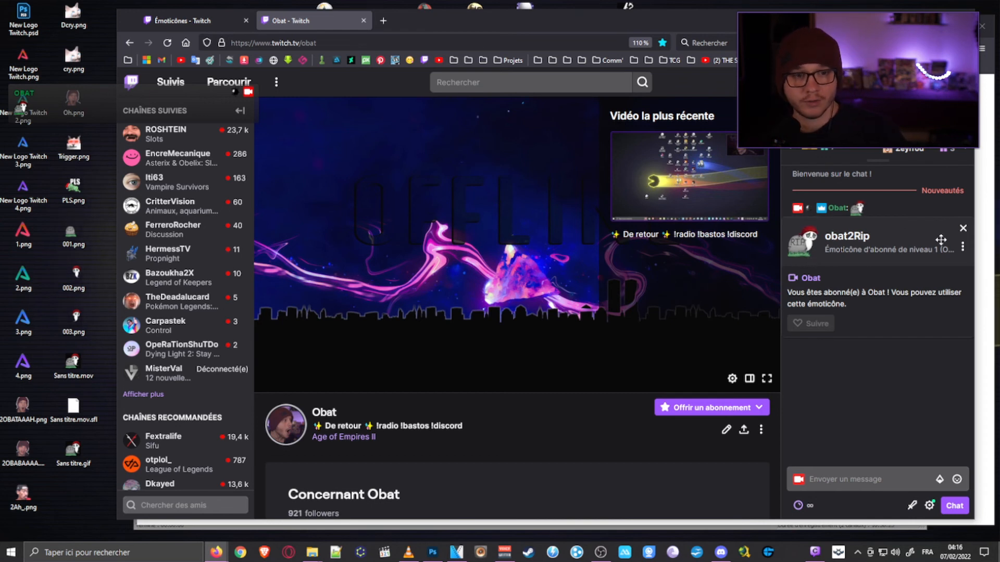
pyautogui.click(963, 229)
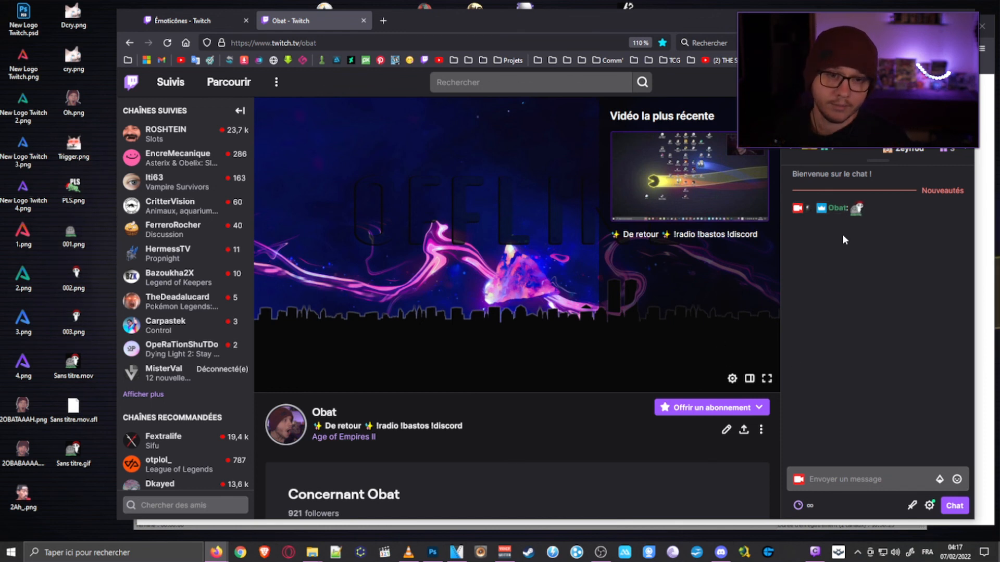
pyautogui.click(857, 210)
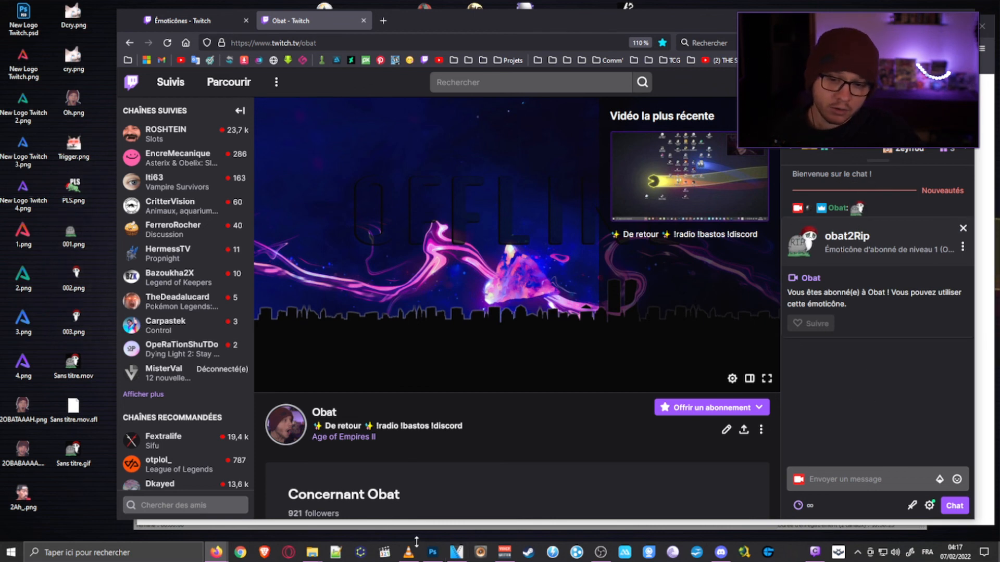
# - Switch to VEGAS Pro and examine the ghost's movement at several points across both ghost clips on the timeline
pyautogui.click(455, 552)
pyautogui.click(333, 402)
pyautogui.click(401, 404)
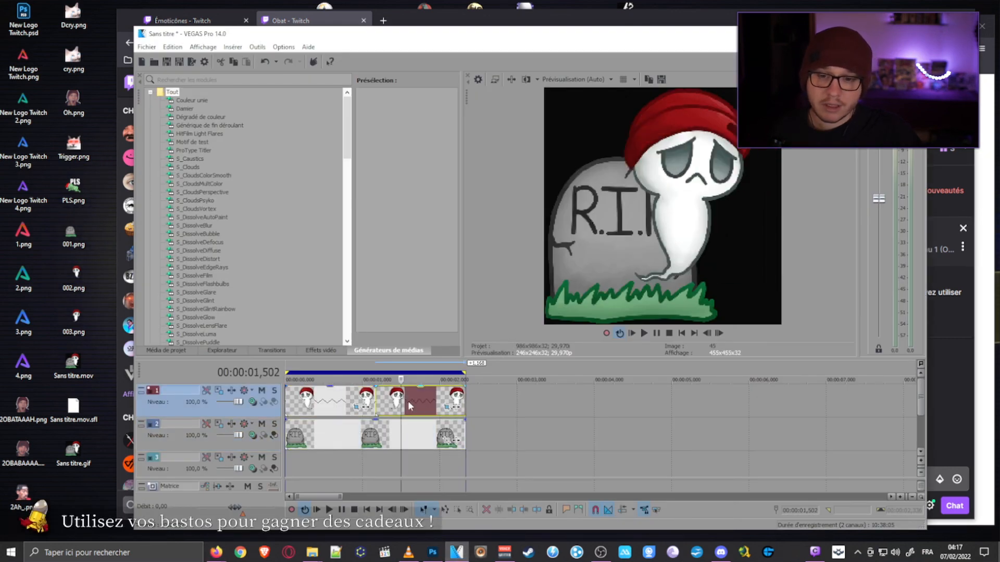
pyautogui.click(422, 398)
pyautogui.click(442, 401)
pyautogui.click(324, 399)
pyautogui.click(353, 400)
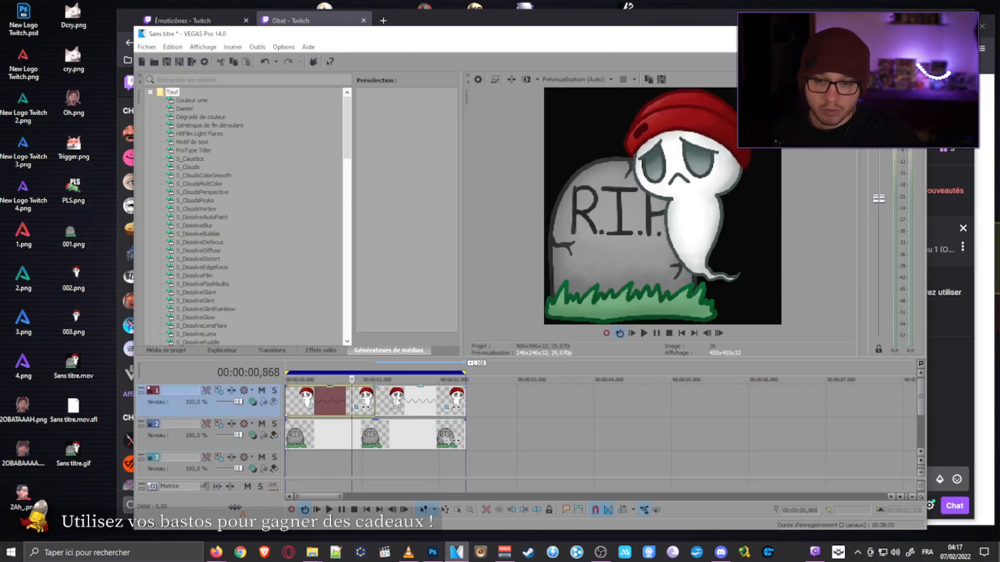
pyautogui.click(406, 401)
pyautogui.click(444, 401)
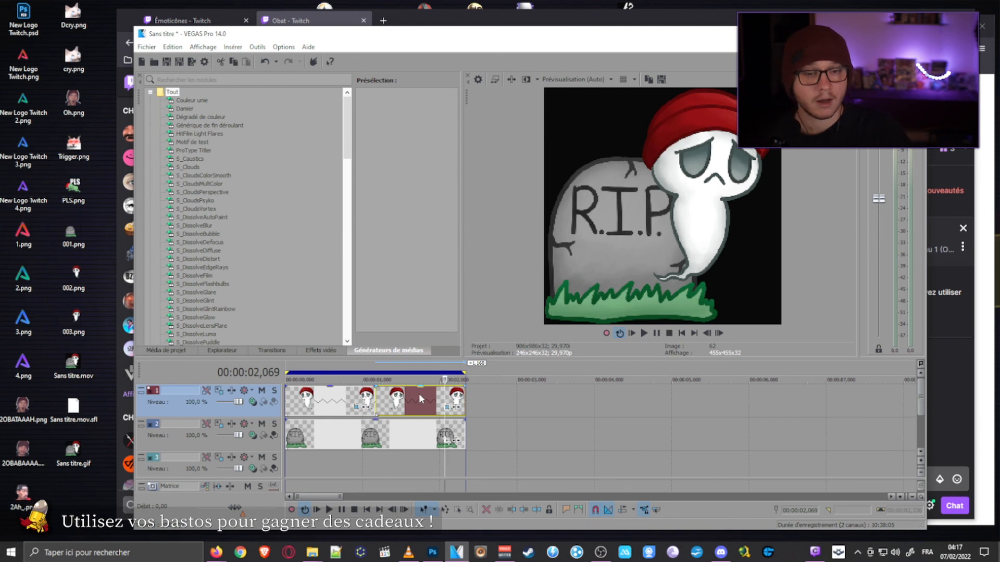
pyautogui.click(419, 400)
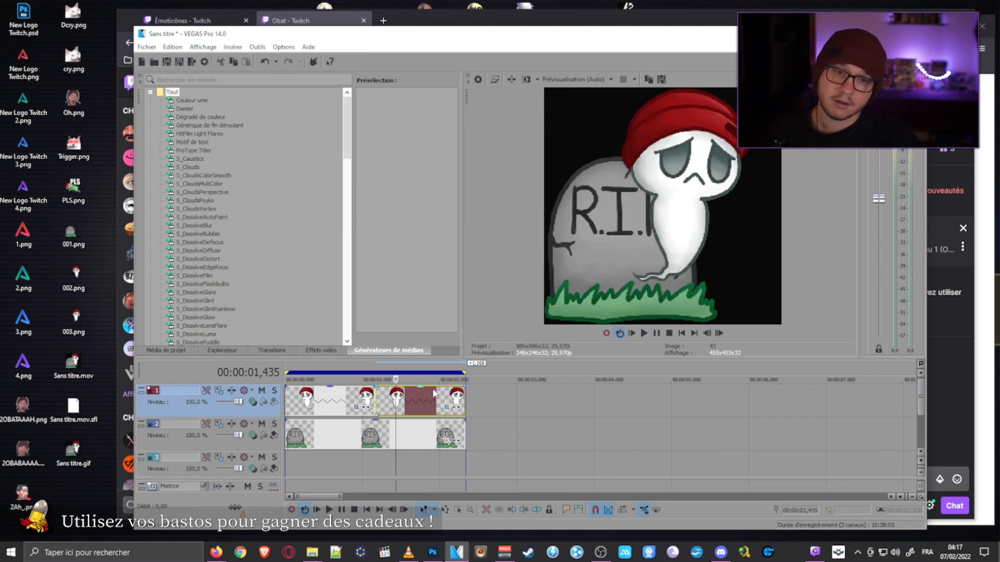
pyautogui.click(318, 400)
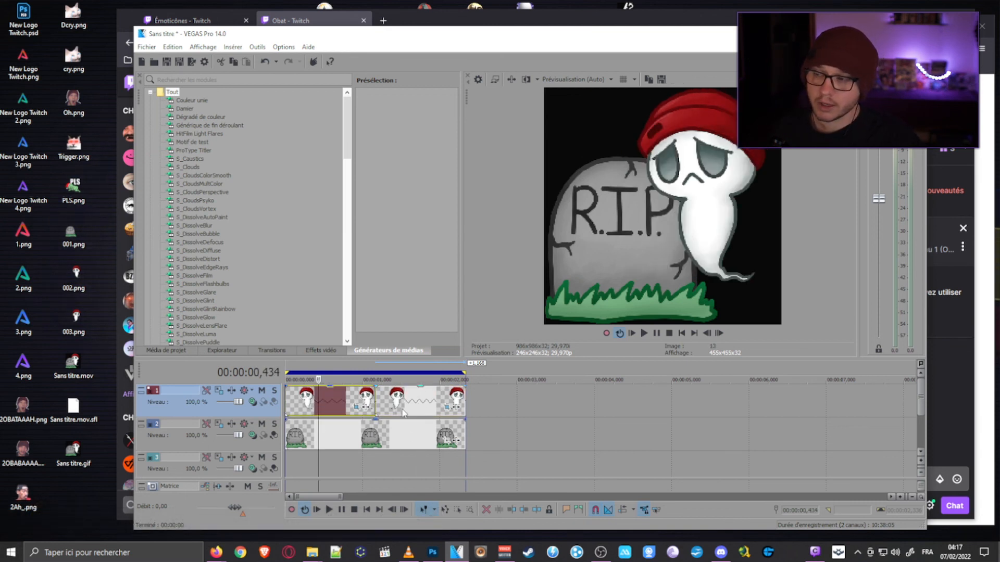